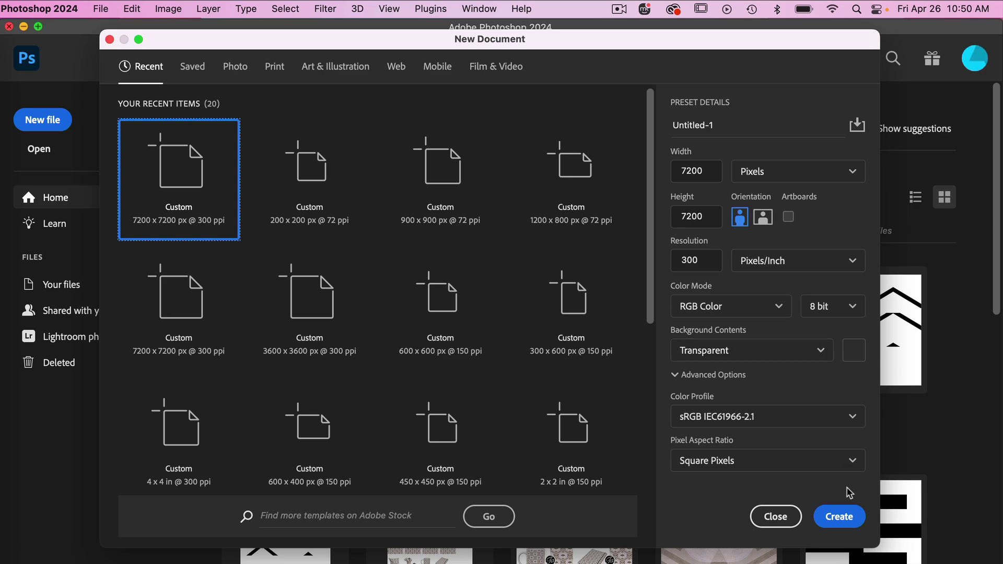
Create a 7200 x 7200 px transparent document at 300 ppi and add a guide layout of 4 columns and 4 rows
click(839, 517)
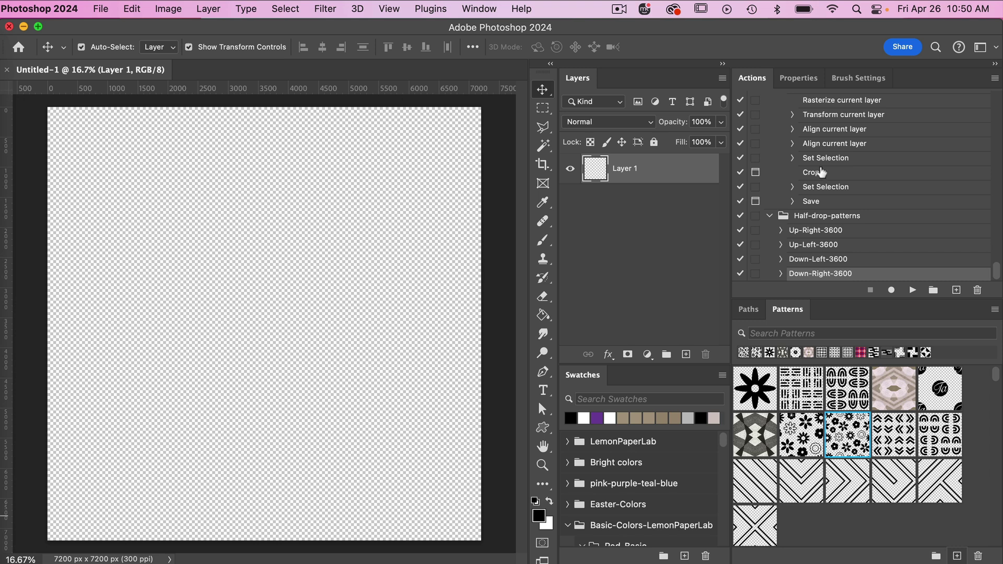
click(388, 12)
mouse_move(510, 373)
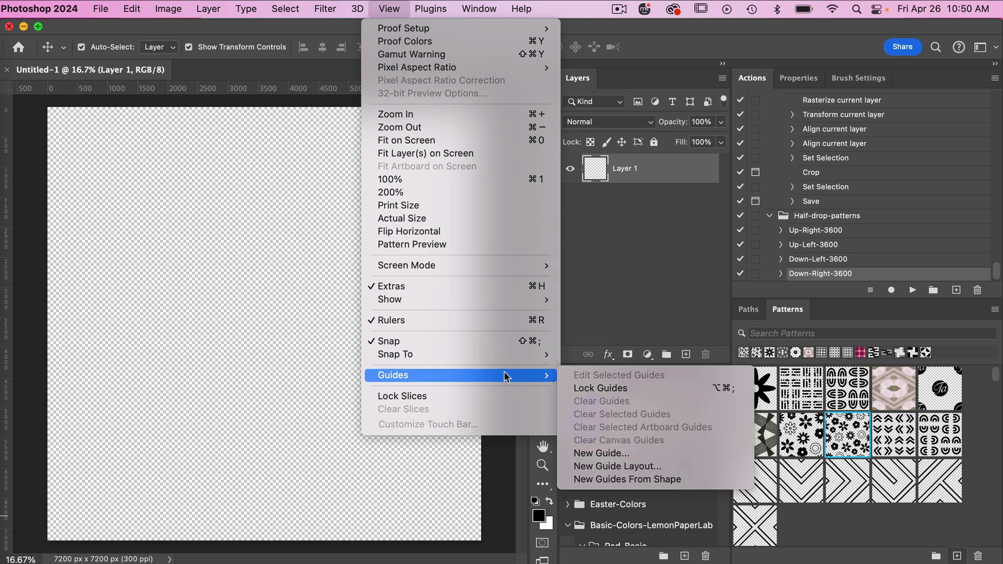
click(637, 466)
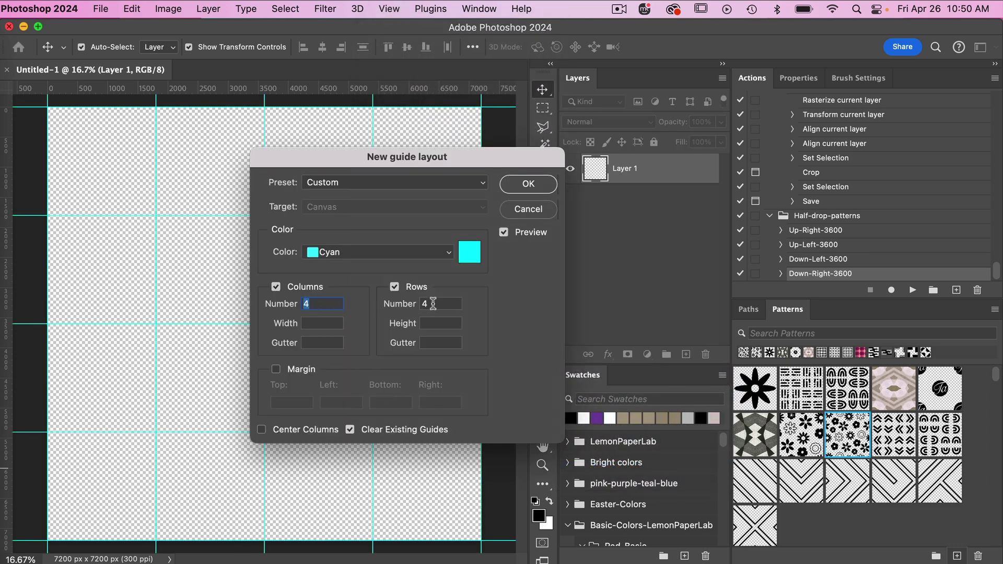
click(541, 185)
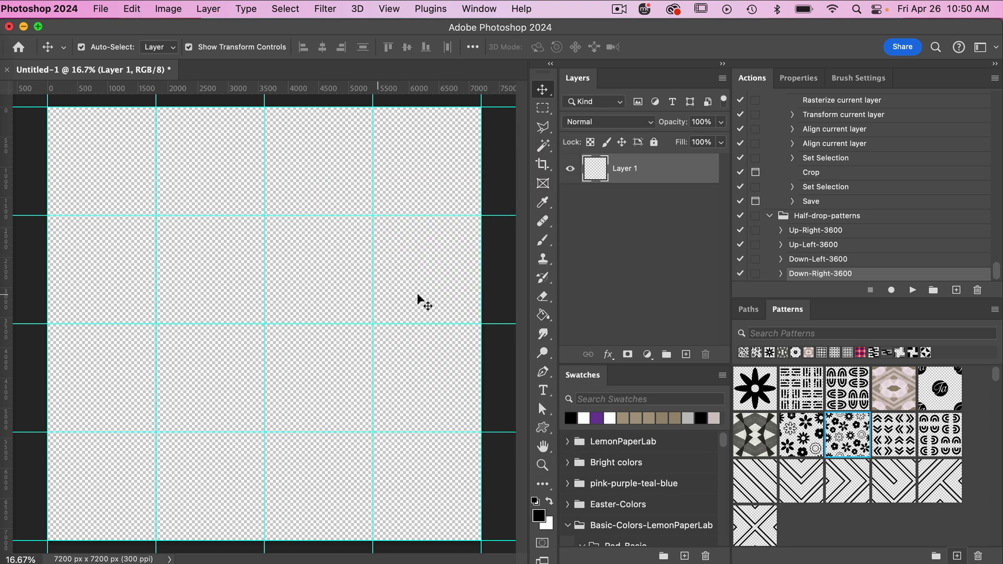
Draw a black diamond with the Pen tool connecting the midpoints of the four canvas edges, and name its layer Object 1
click(542, 372)
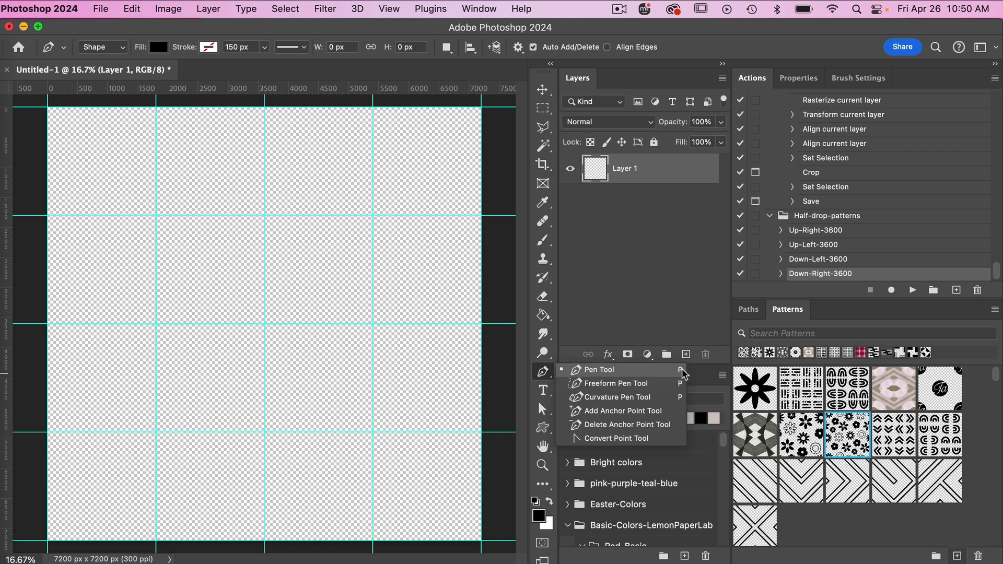
click(636, 372)
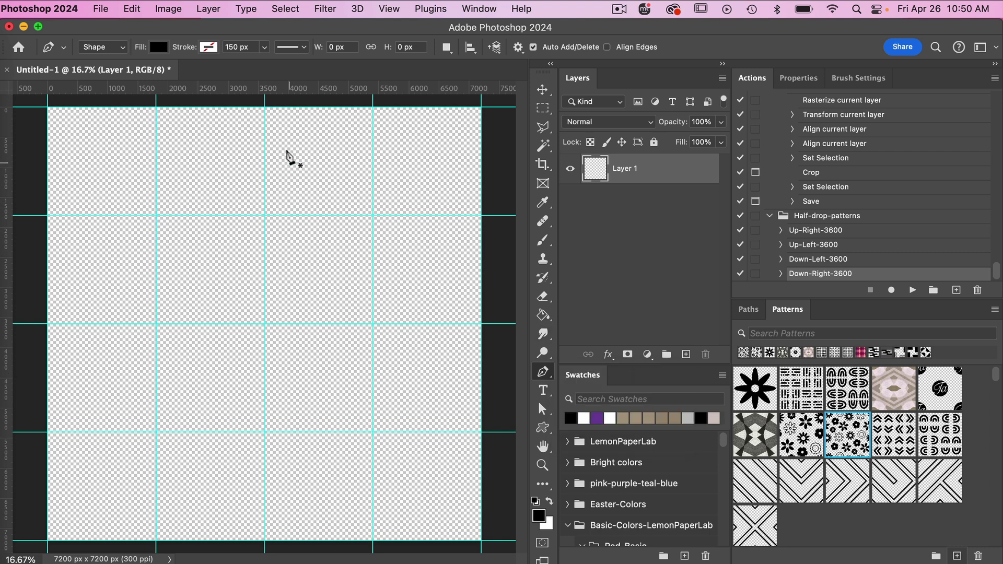
click(264, 107)
click(481, 324)
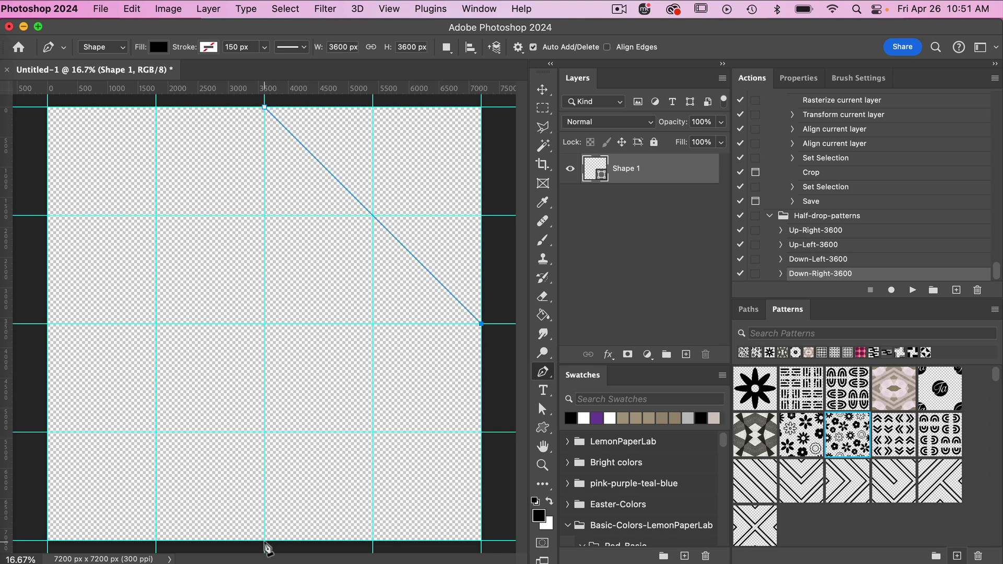
click(264, 540)
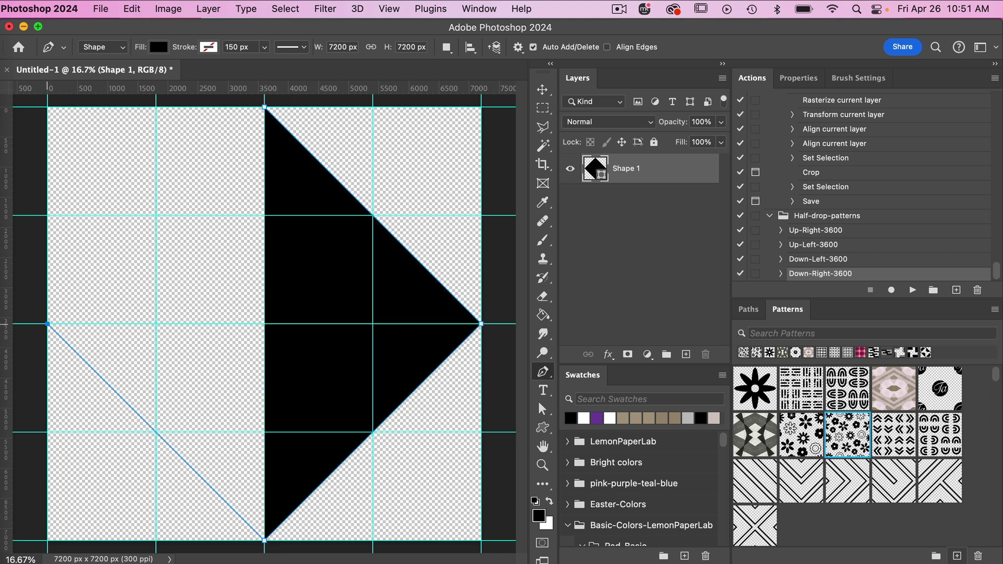
click(48, 324)
click(264, 108)
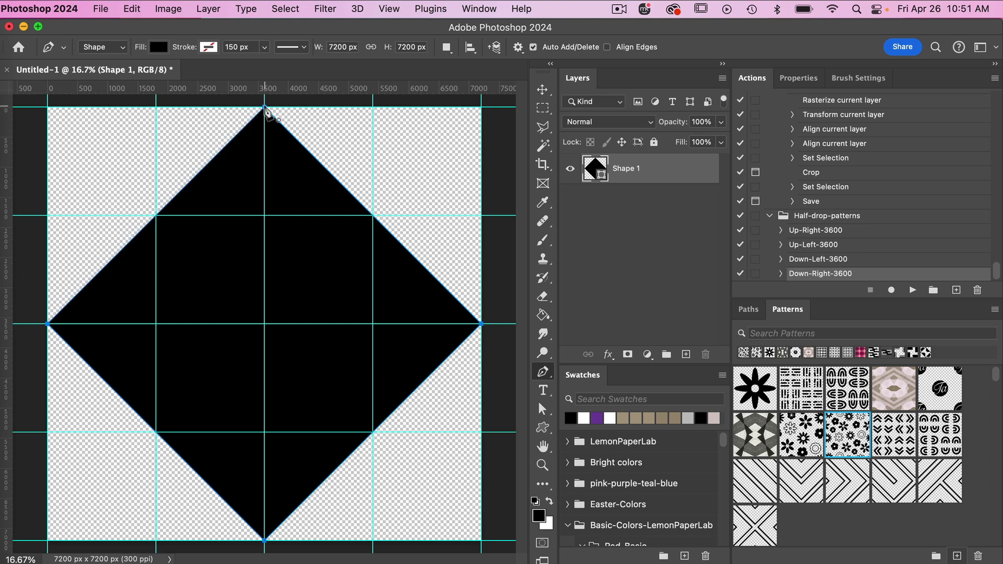
key(Return)
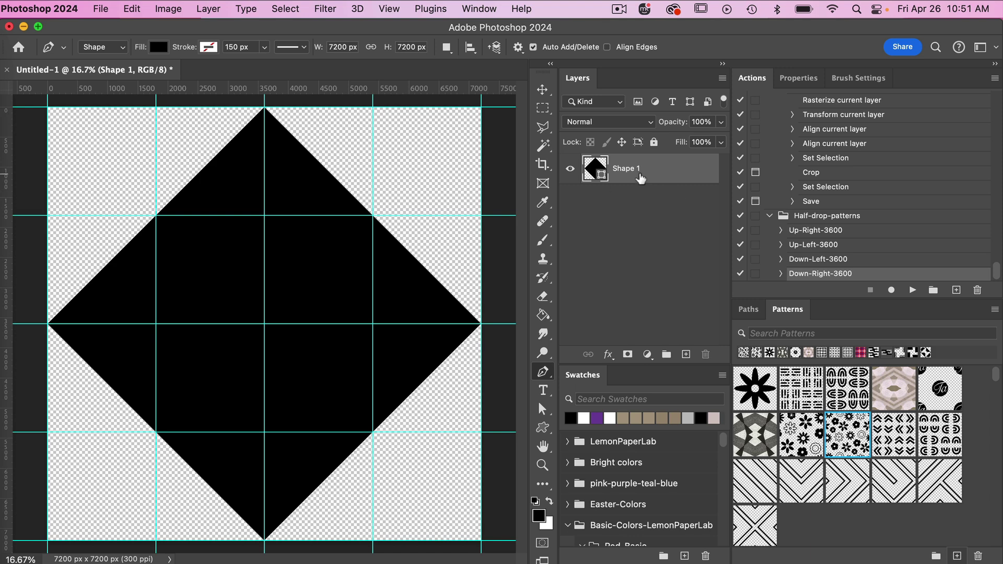
text(o)
click(687, 175)
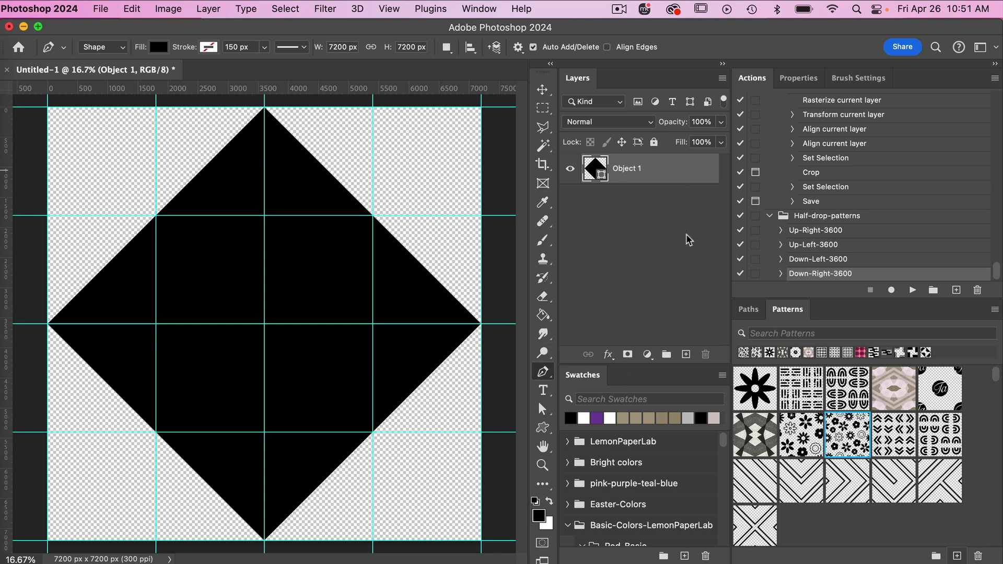
Add a new layer above the diamond and set the Pen tool to no fill with a red d22c2c stroke
click(686, 354)
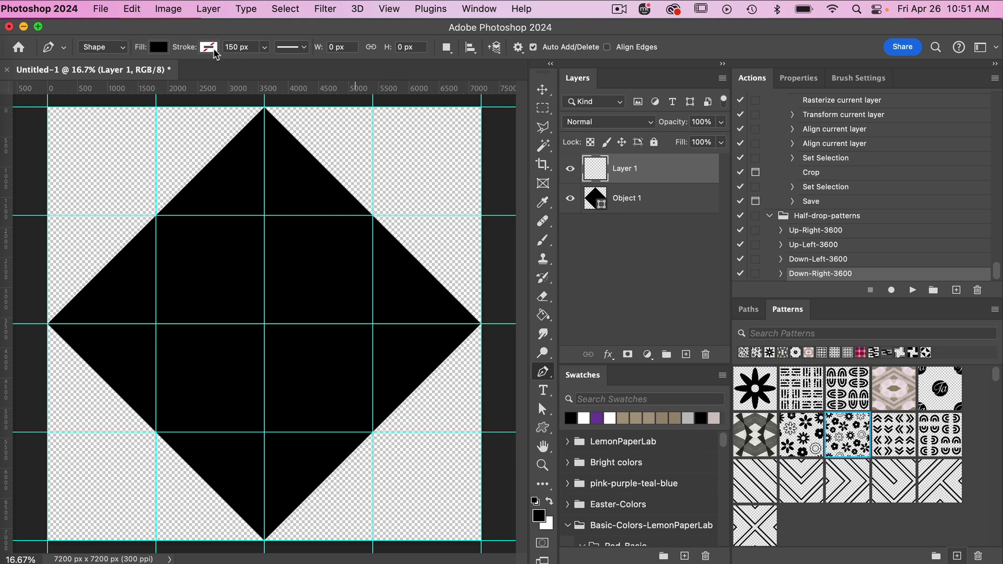
click(159, 47)
click(73, 75)
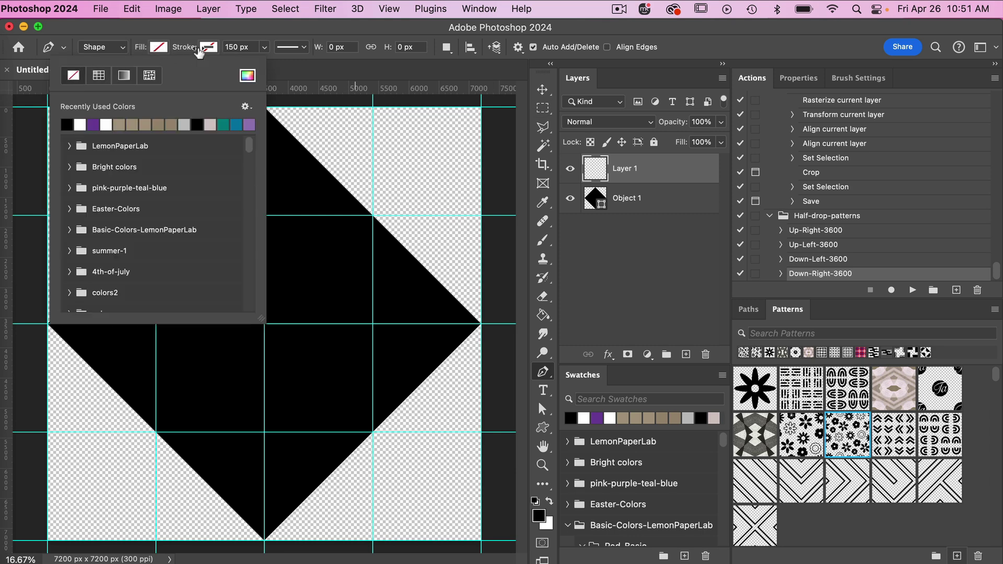
click(208, 48)
click(298, 75)
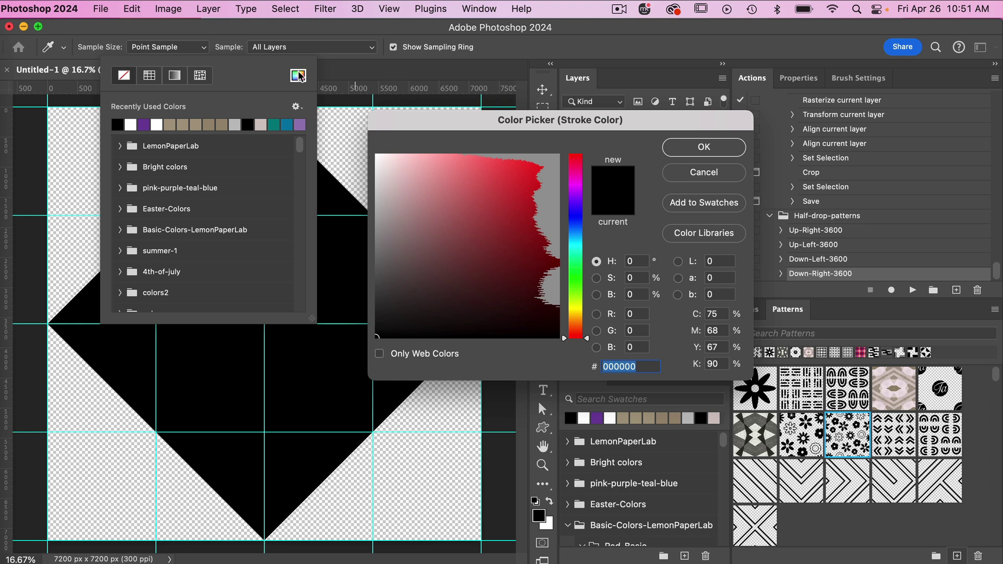
click(520, 186)
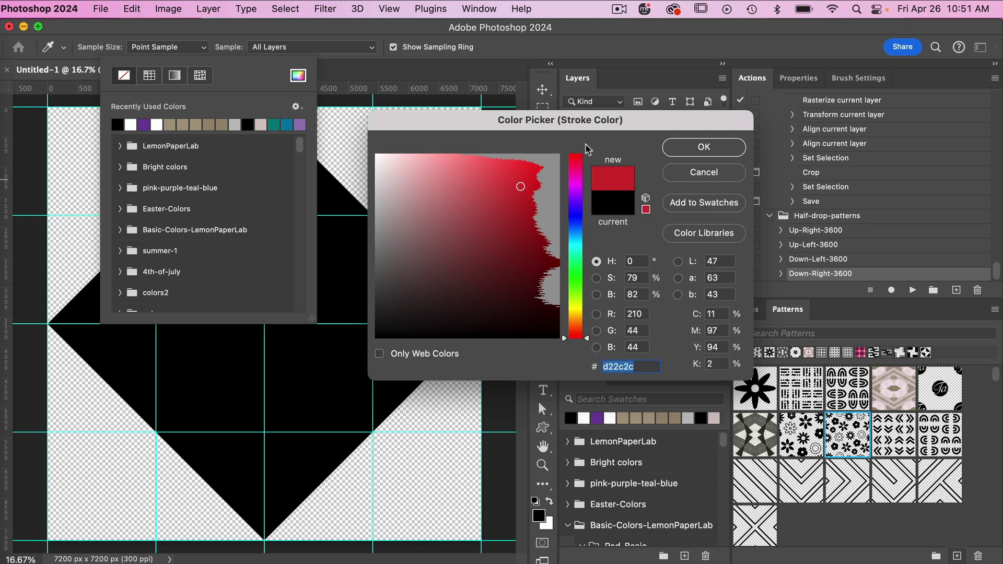
click(703, 147)
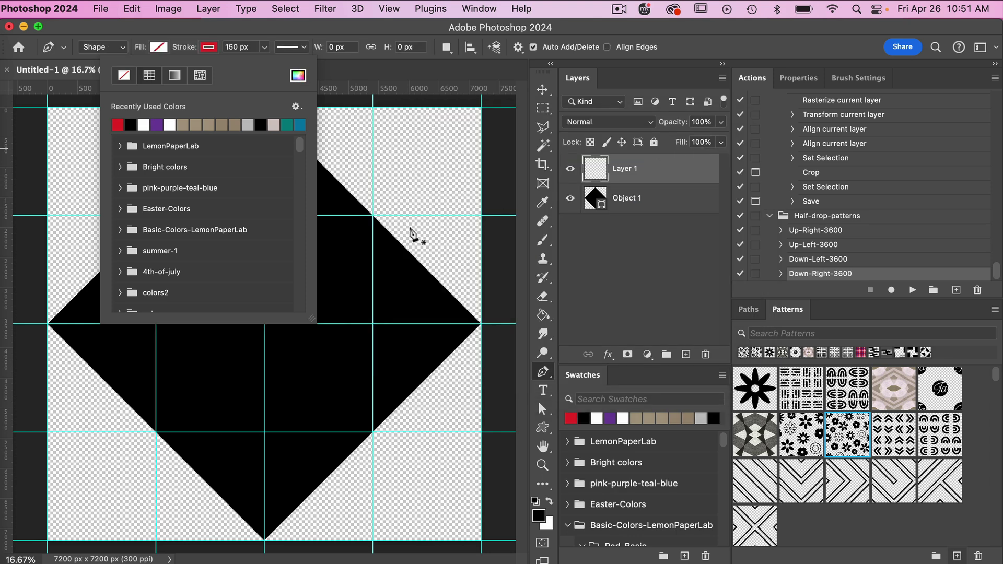
click(282, 31)
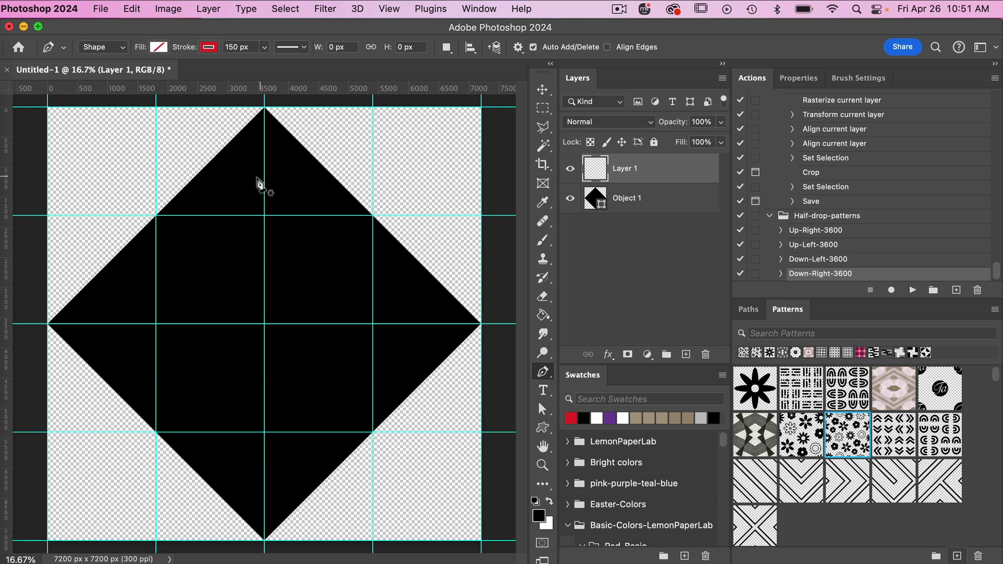
Draw an open L-shaped red line about 1273 px wide and 1431 px high in the upper middle of the diamond
click(240, 179)
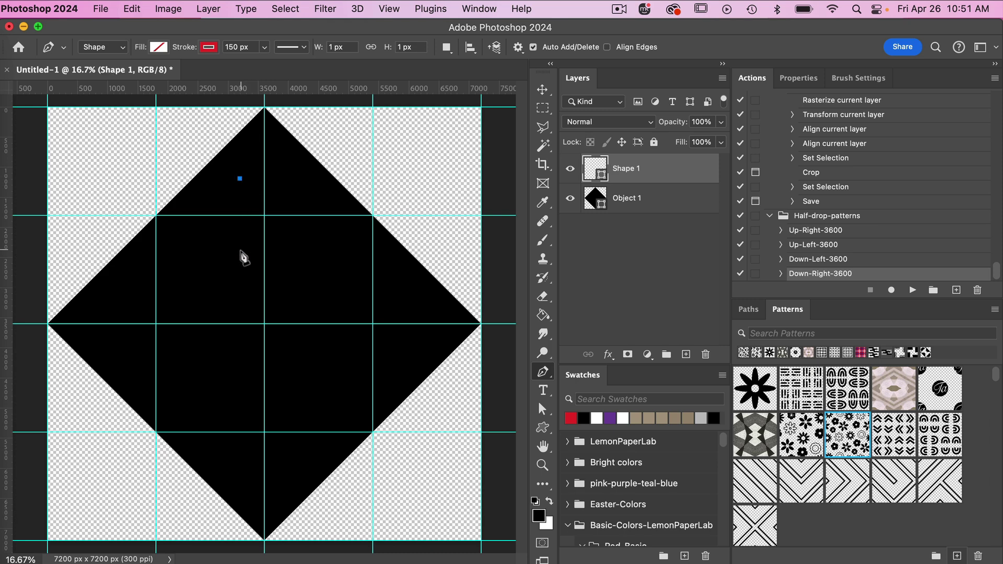
click(240, 264)
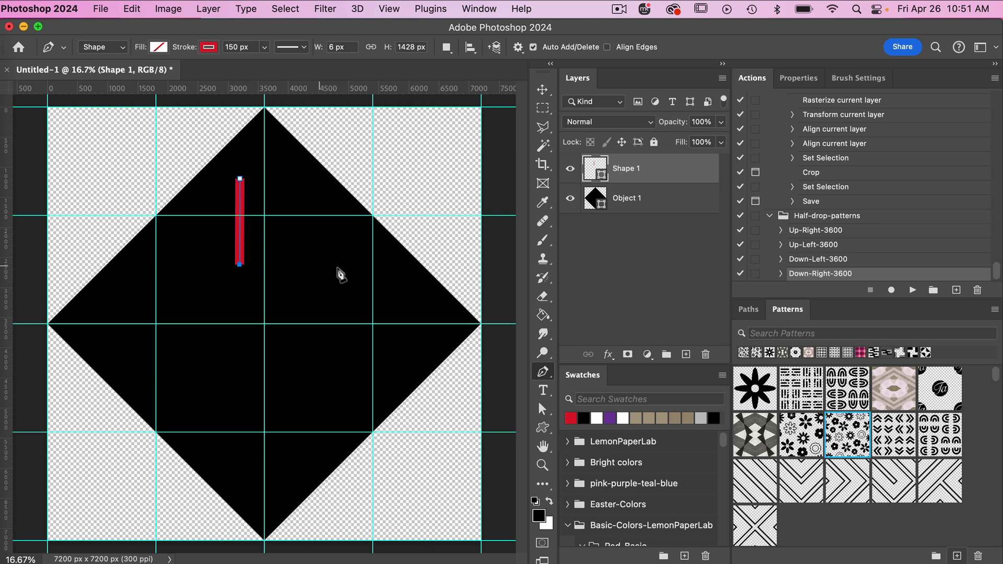
click(316, 265)
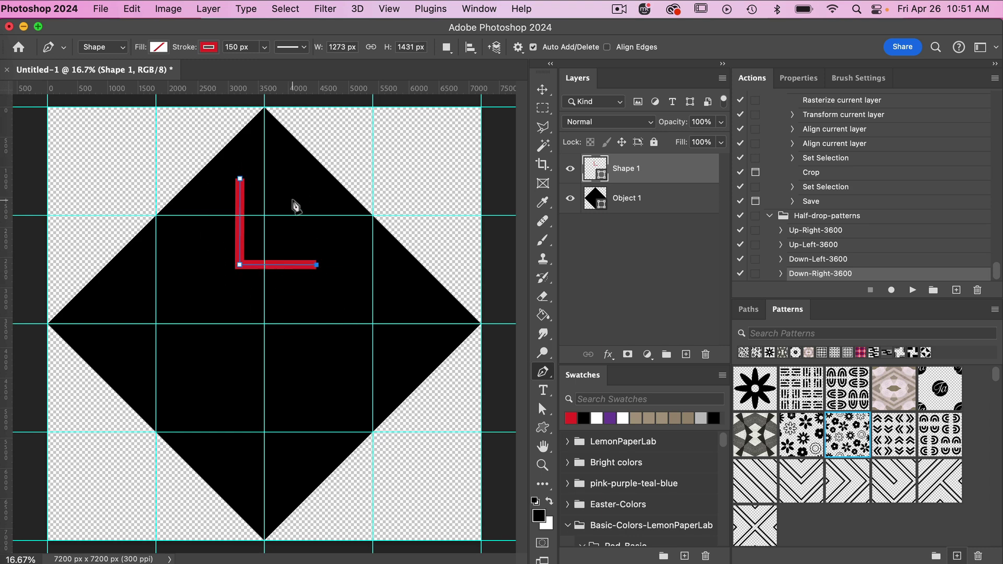
key(Return)
Rasterize the red L-shape and diamond layers and merge them into one layer
click(663, 178)
right_click(656, 196)
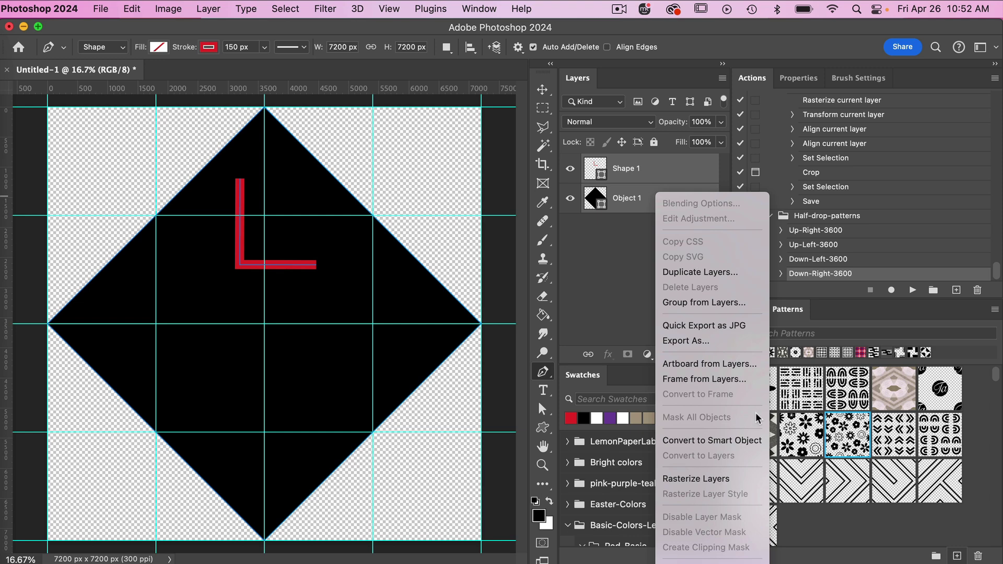
click(708, 478)
right_click(648, 173)
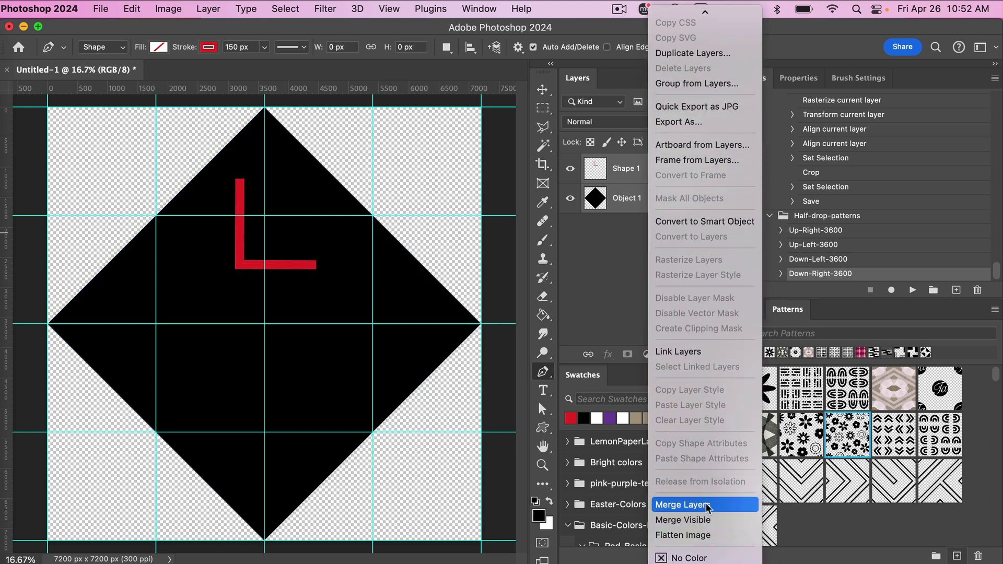
click(707, 505)
Rename the merged layer as Object 1
double_click(627, 170)
text(Object 1)
key(Return)
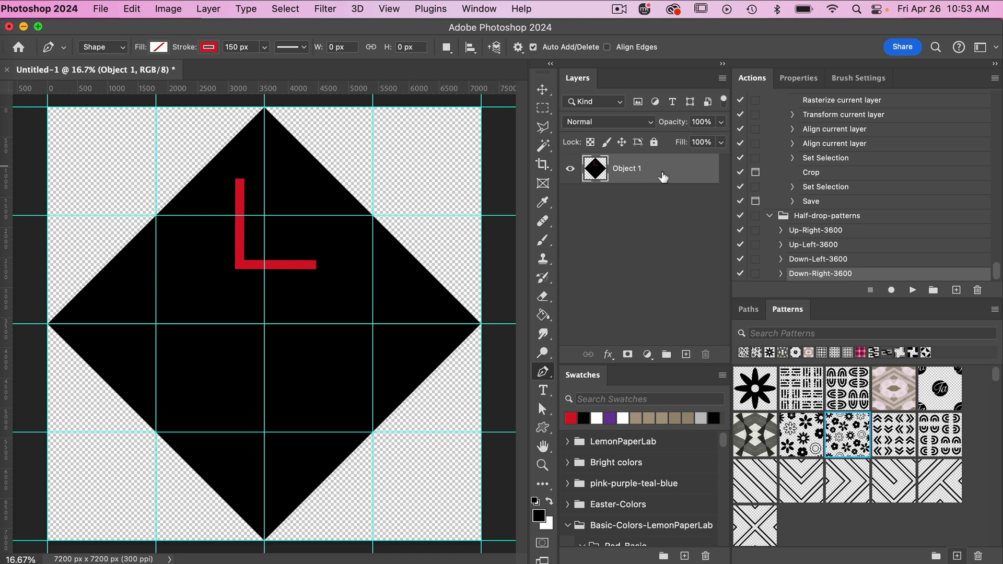
Rotate the Object 1 layer by -45 degrees and convert it to a smart object
key(super+t)
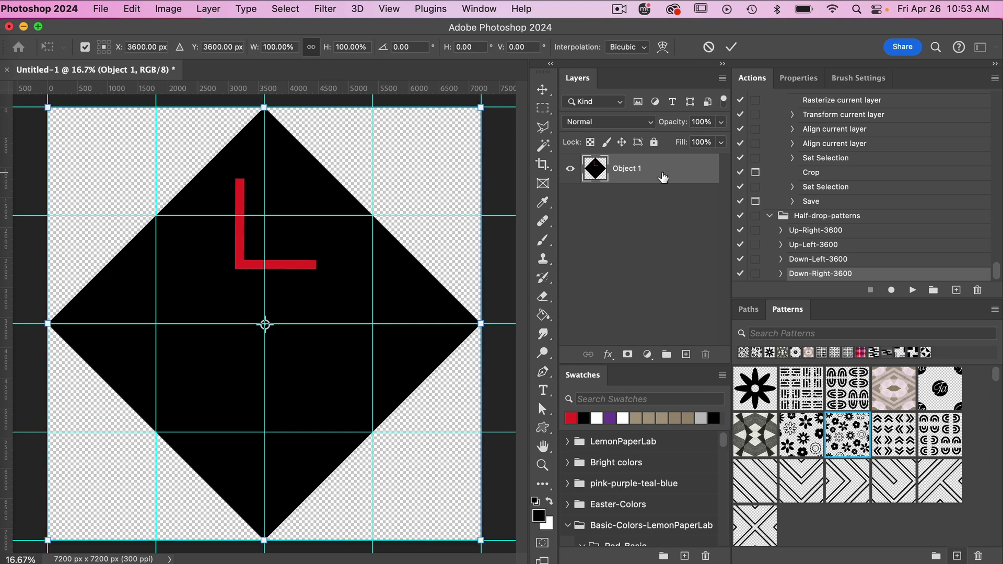
click(392, 47)
text(-45)
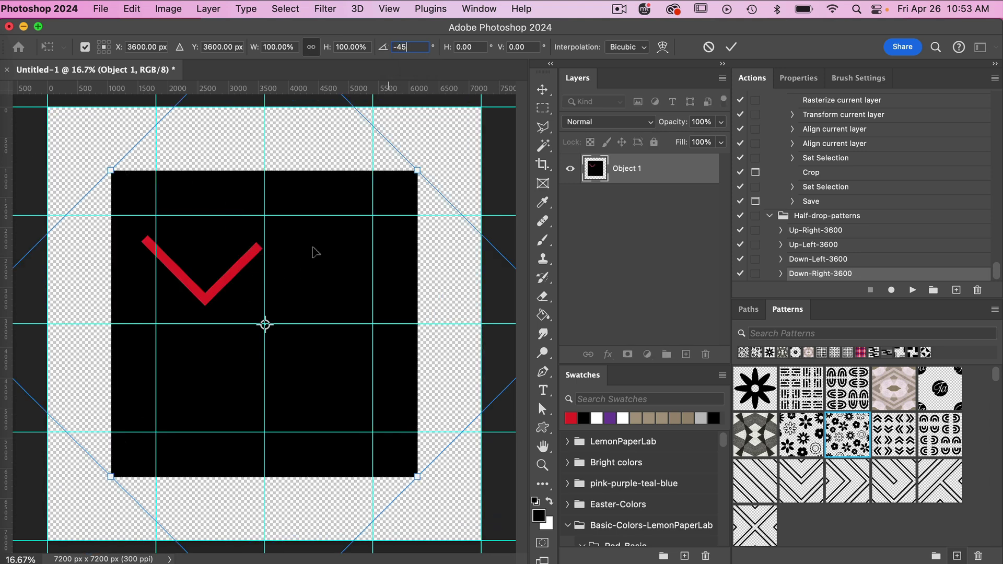
click(730, 47)
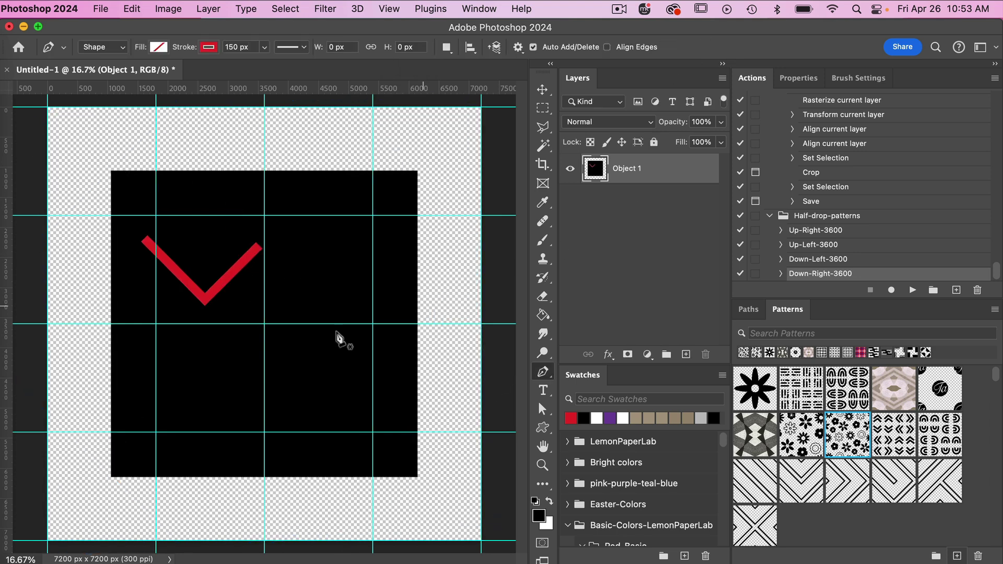
right_click(649, 172)
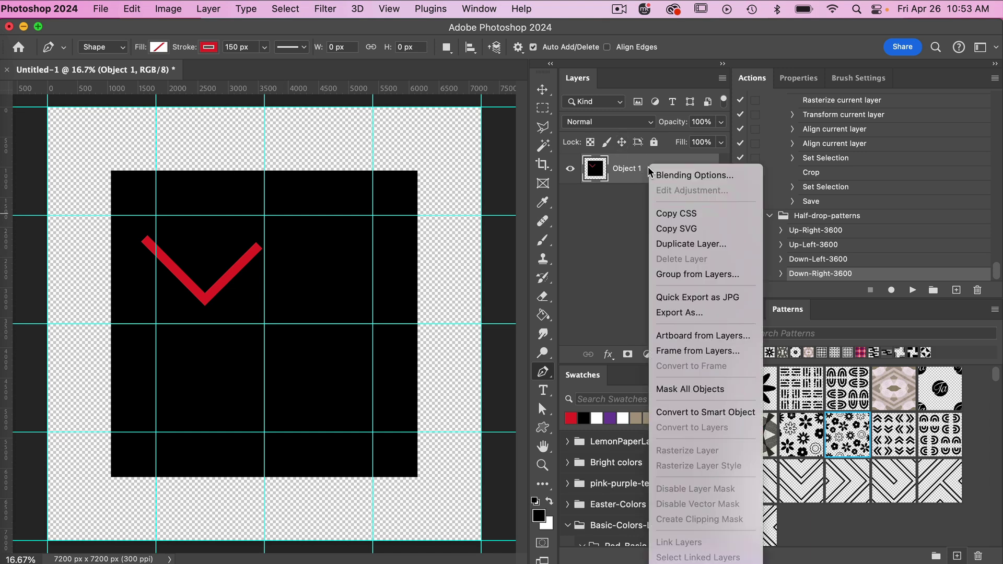
click(694, 410)
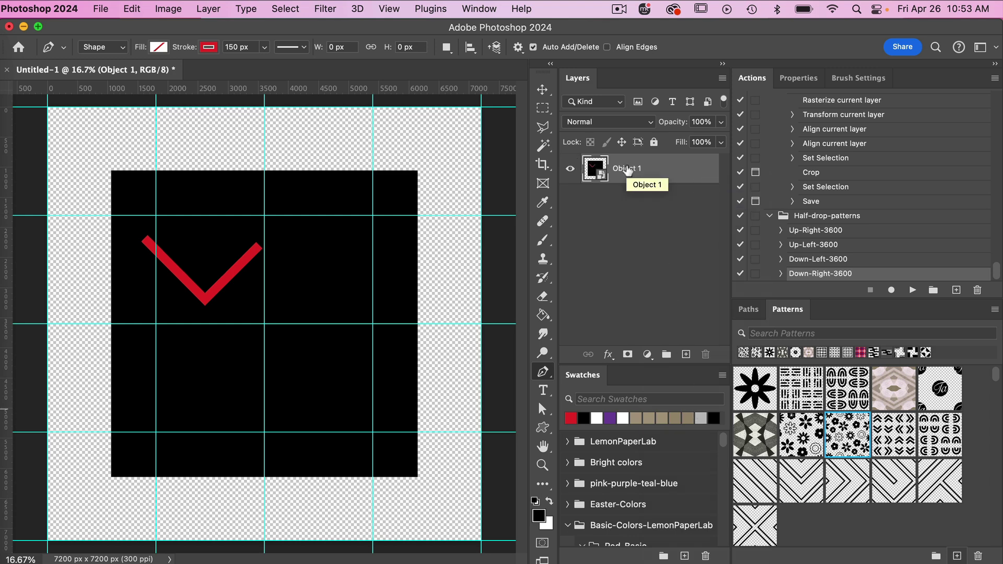
Rotate the Object 1 smart object by 45 degrees
key(super+t)
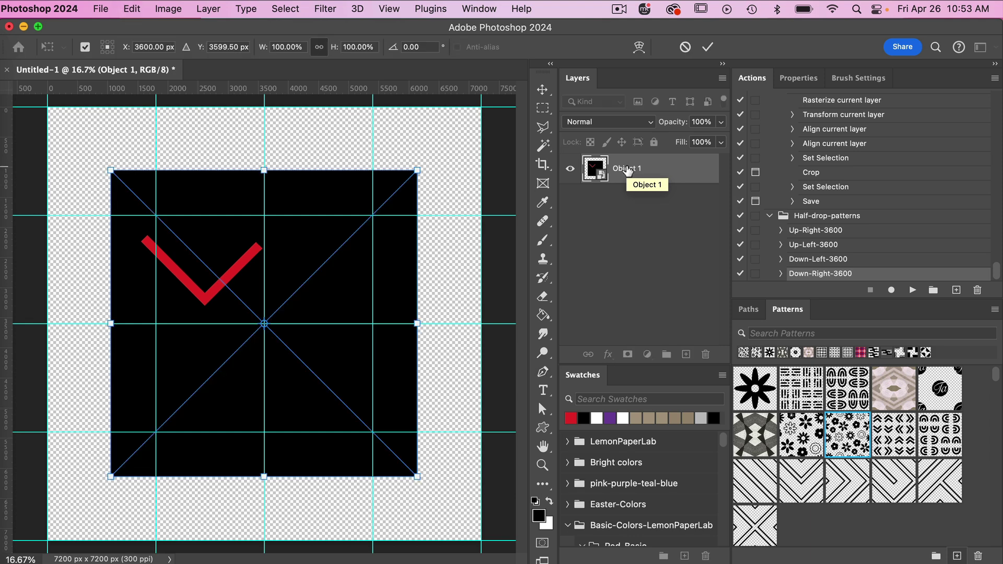
click(389, 47)
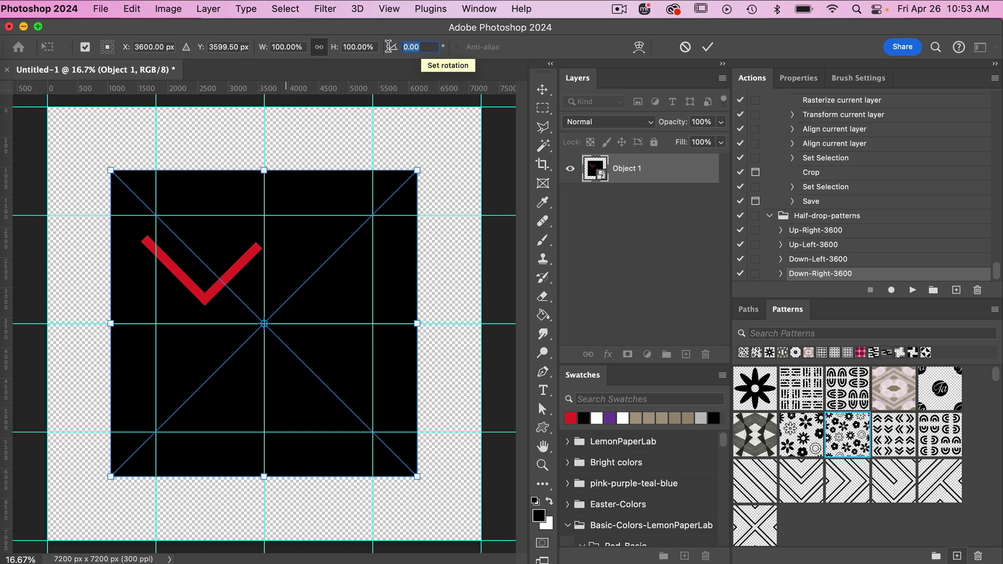
text(45)
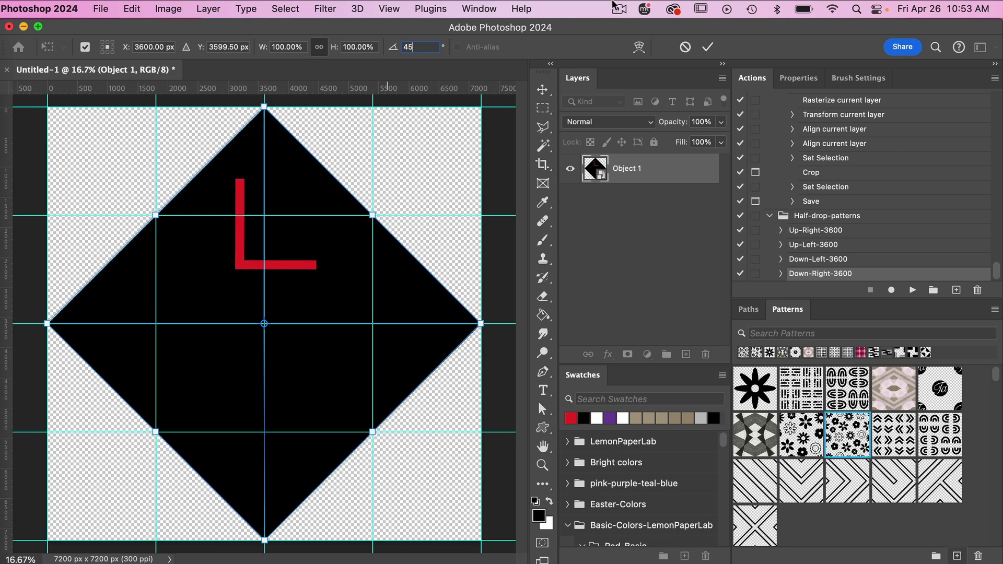
click(708, 48)
key(p)
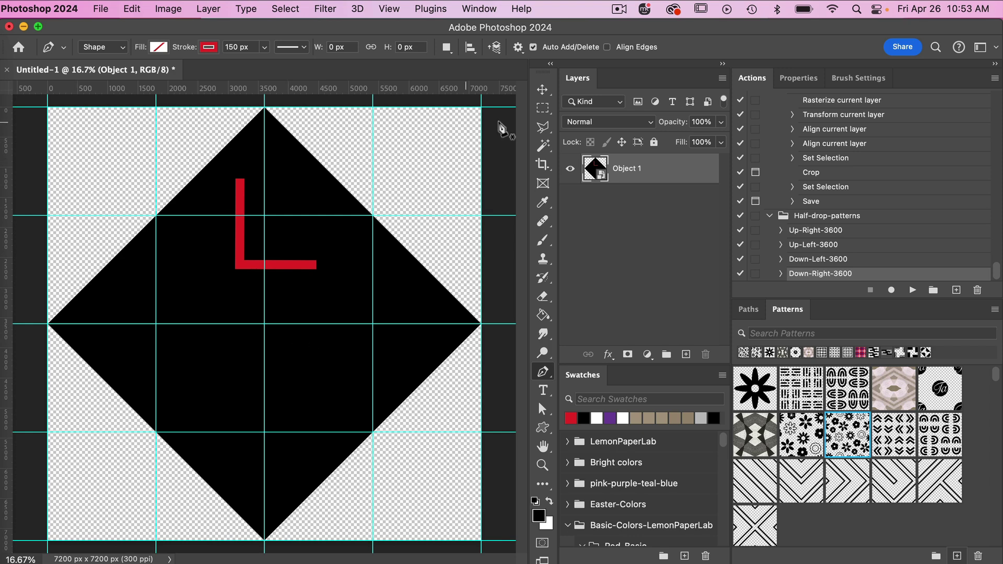
Duplicate the Object 1 smart object twice within the same document, naming each copy Object 1
right_click(652, 171)
click(683, 202)
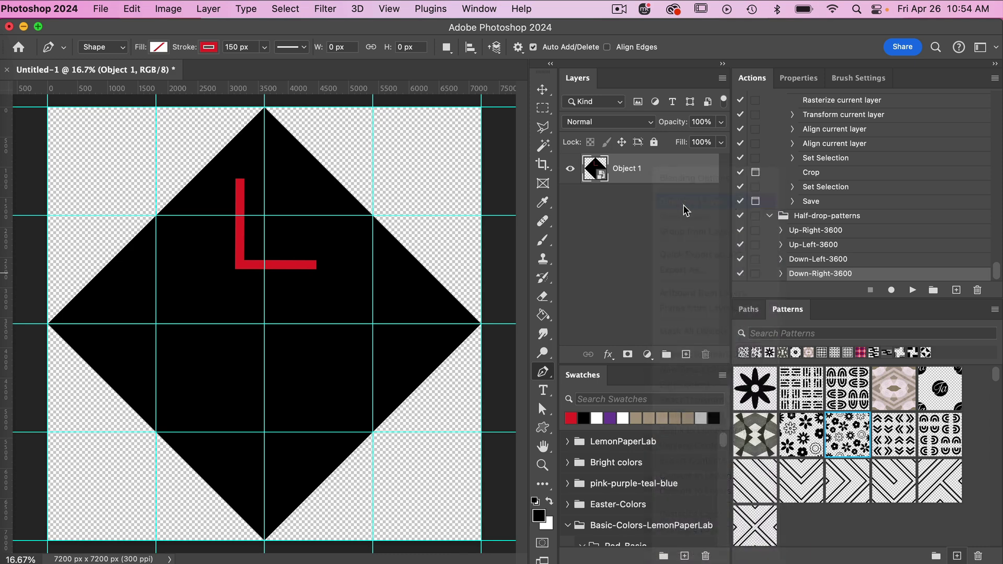
click(372, 273)
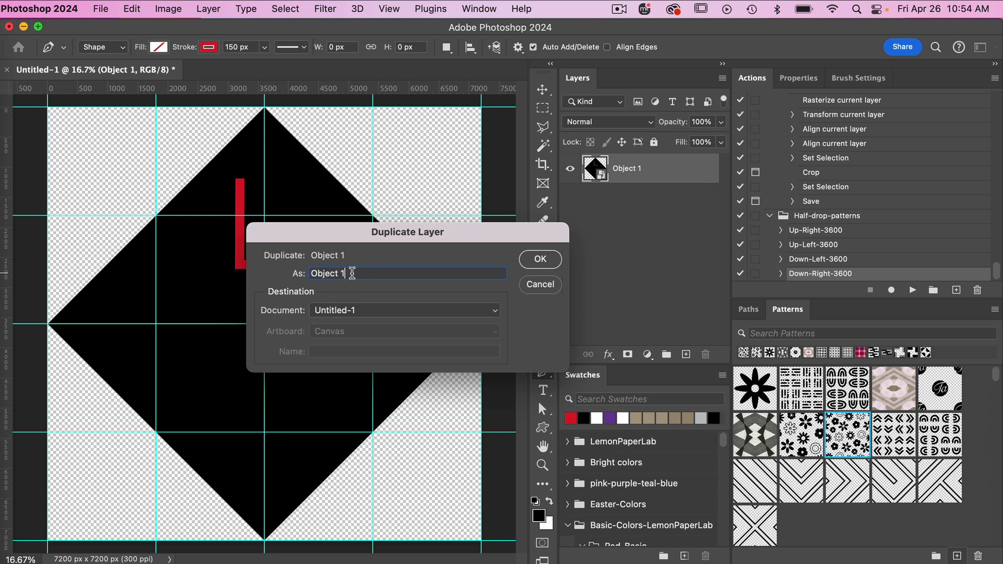
drag(349, 274, 301, 277)
click(540, 259)
right_click(642, 172)
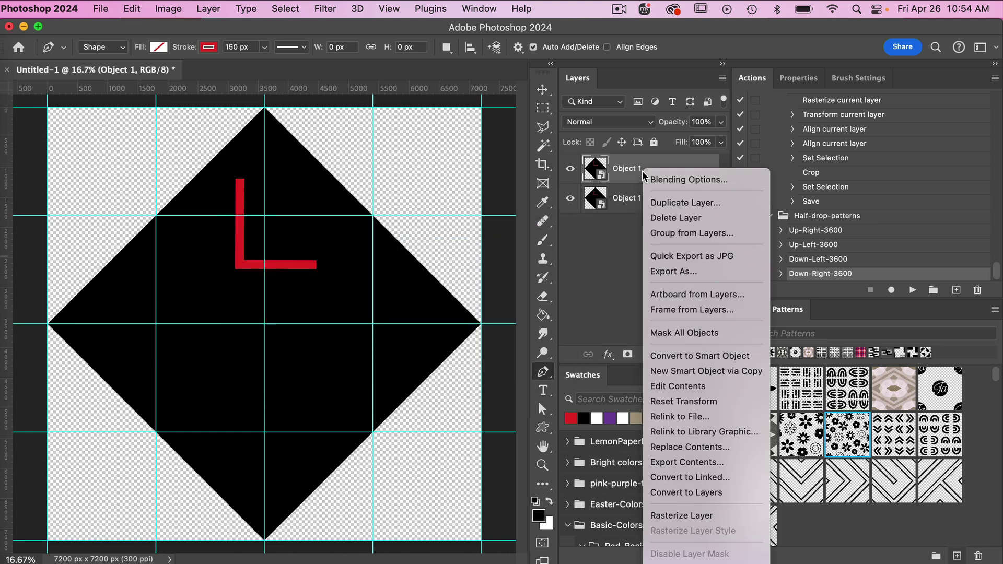
click(679, 203)
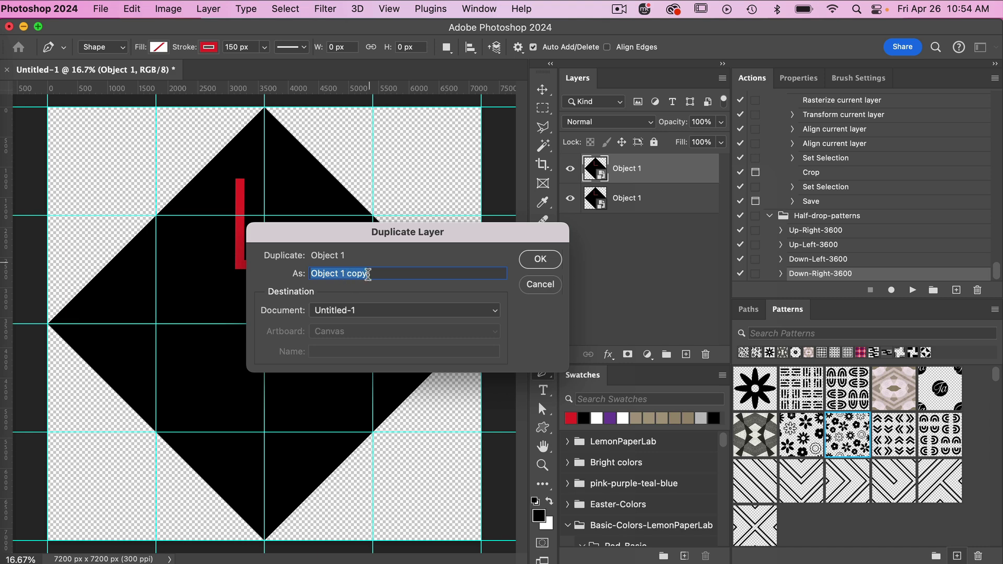
text(Object 1)
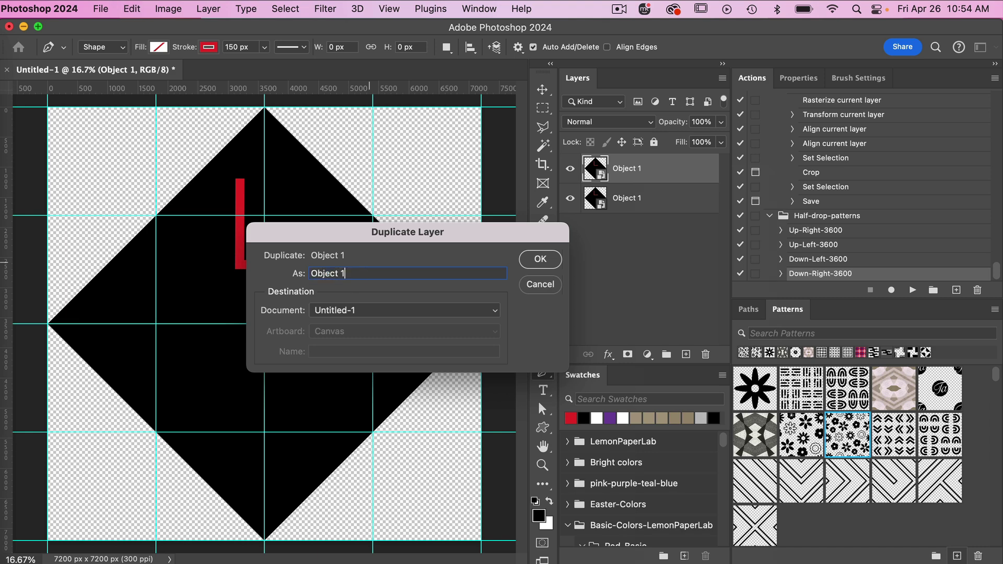
click(540, 259)
Duplicate the topmost layer two more times, again naming both copies Object 1
right_click(657, 168)
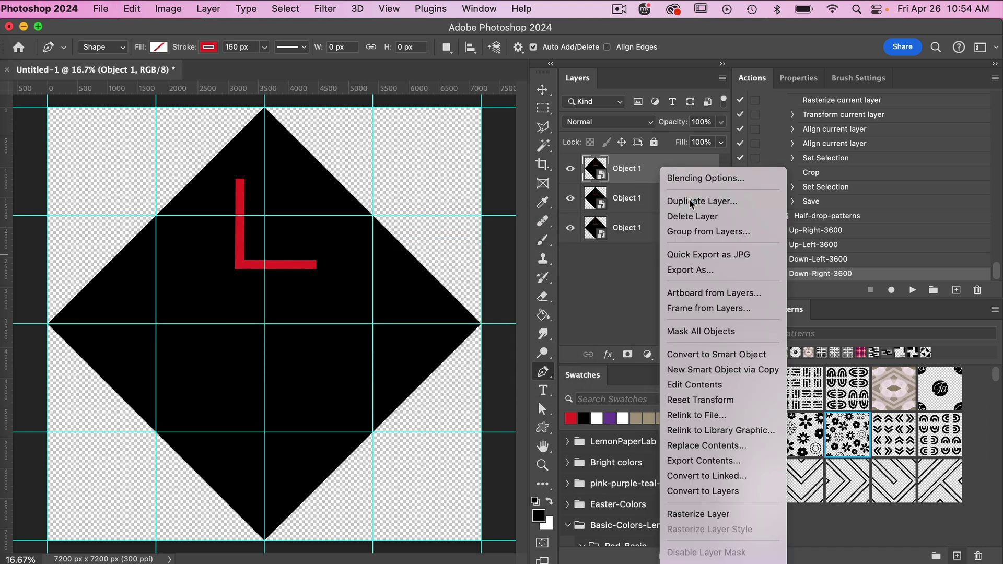
click(688, 198)
text(Object 1)
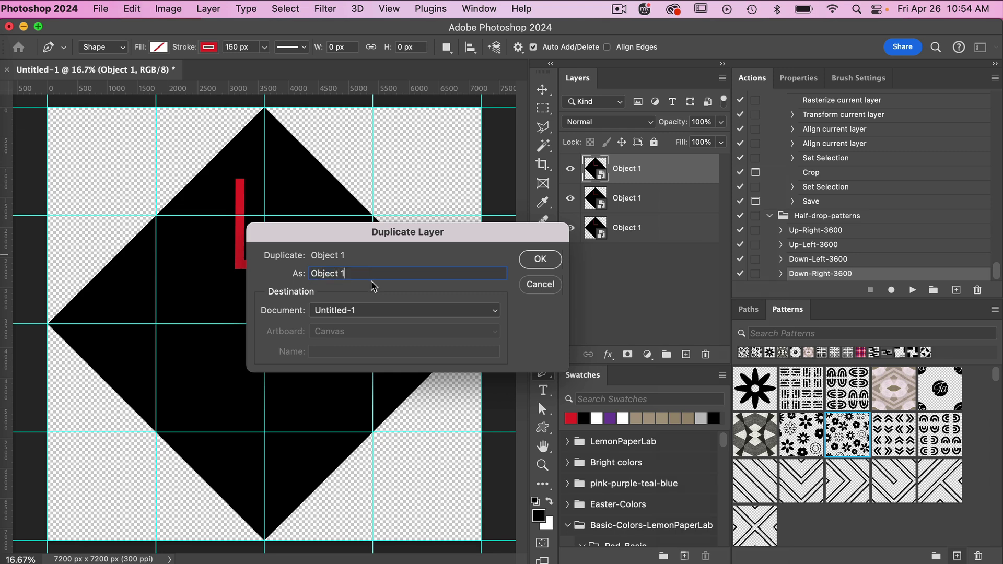
click(530, 260)
right_click(653, 176)
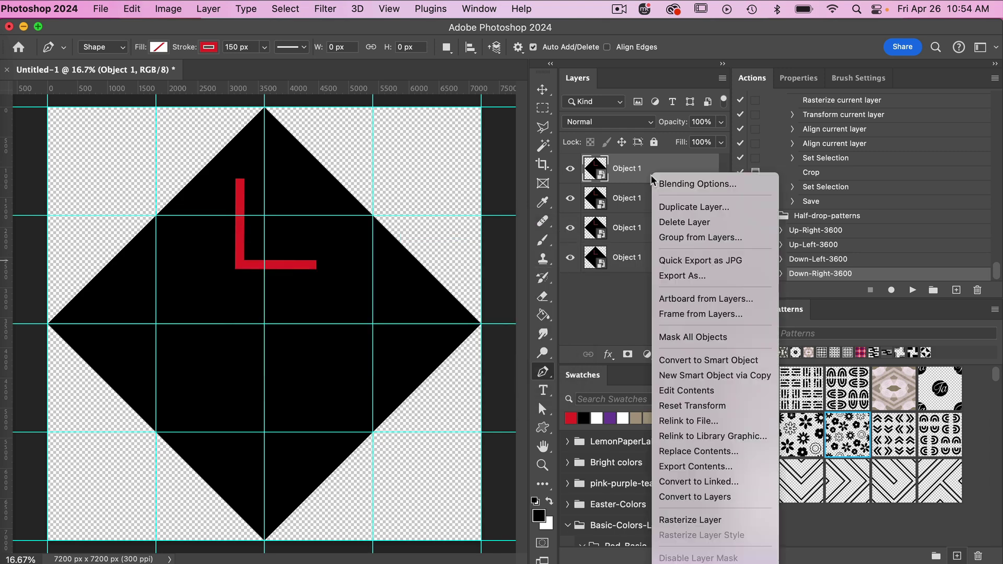
click(690, 207)
text(Object 1)
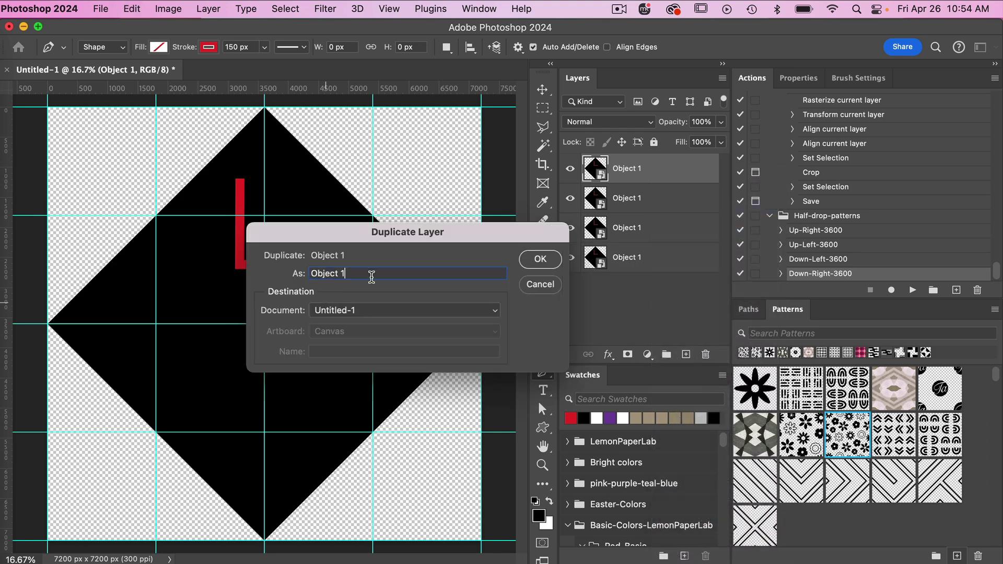
click(539, 259)
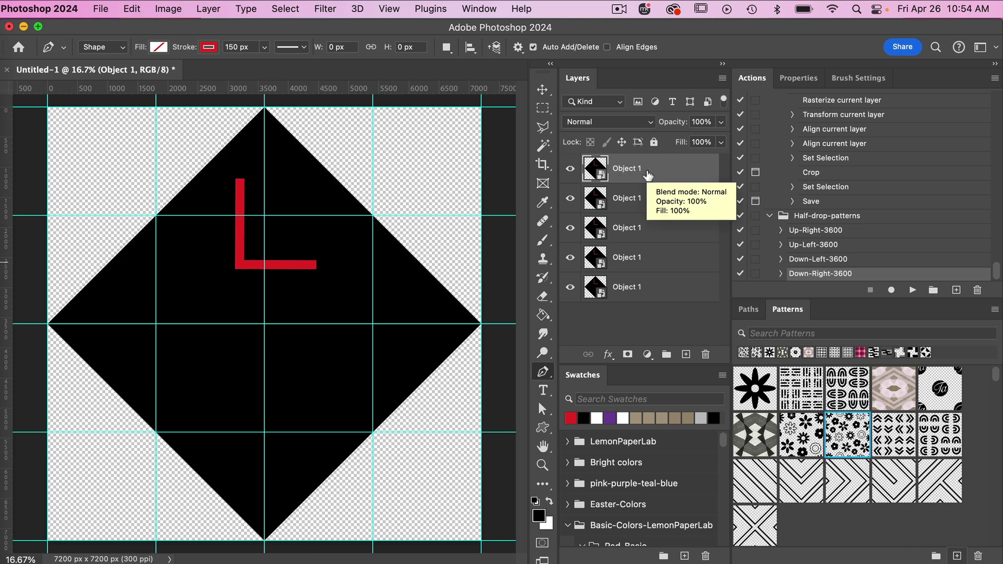
Move the topmost Object 1 layer 3600 px left and 3600 px up with Free Transform
key(super+t)
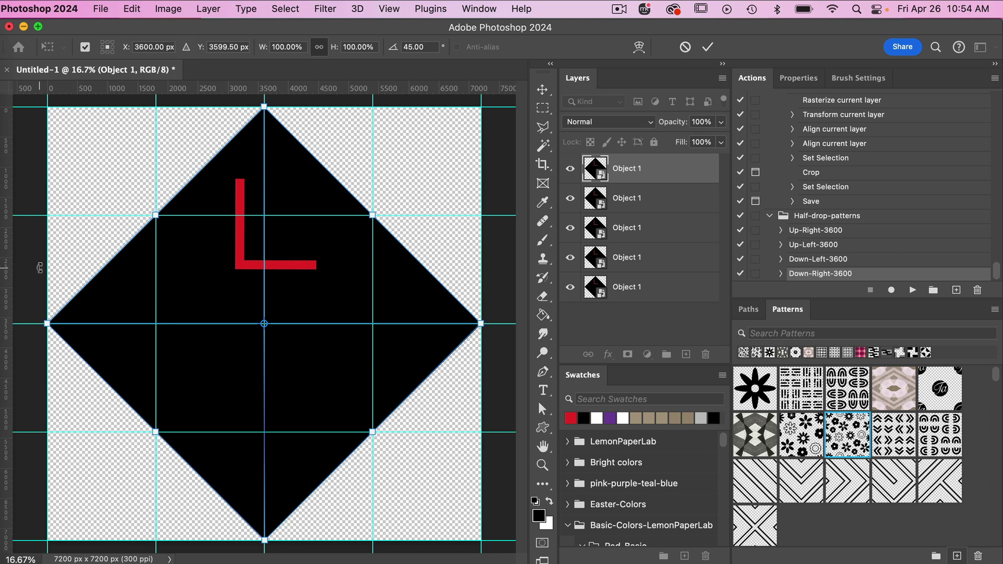
click(163, 47)
text(-)
text(3600)
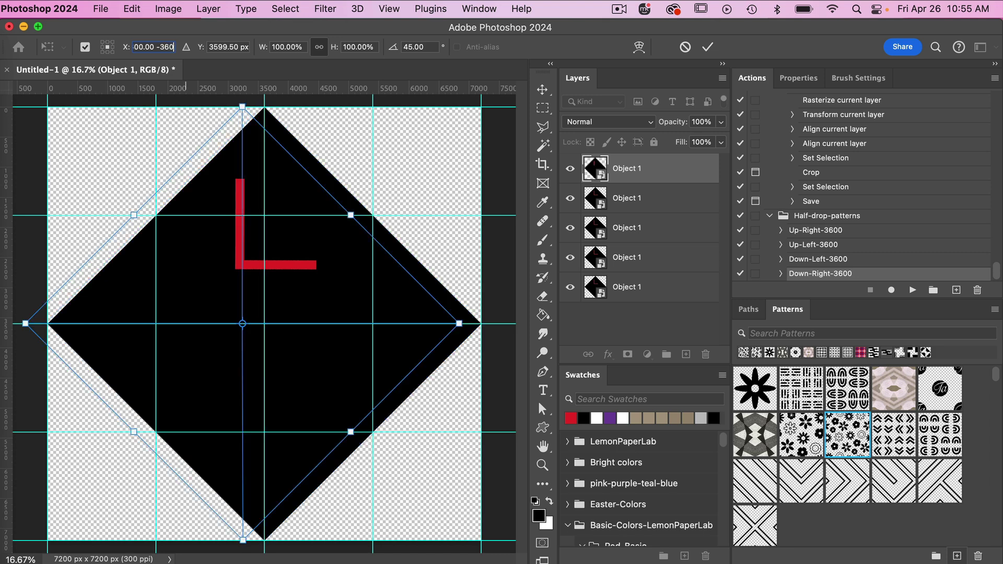
click(242, 48)
click(242, 47)
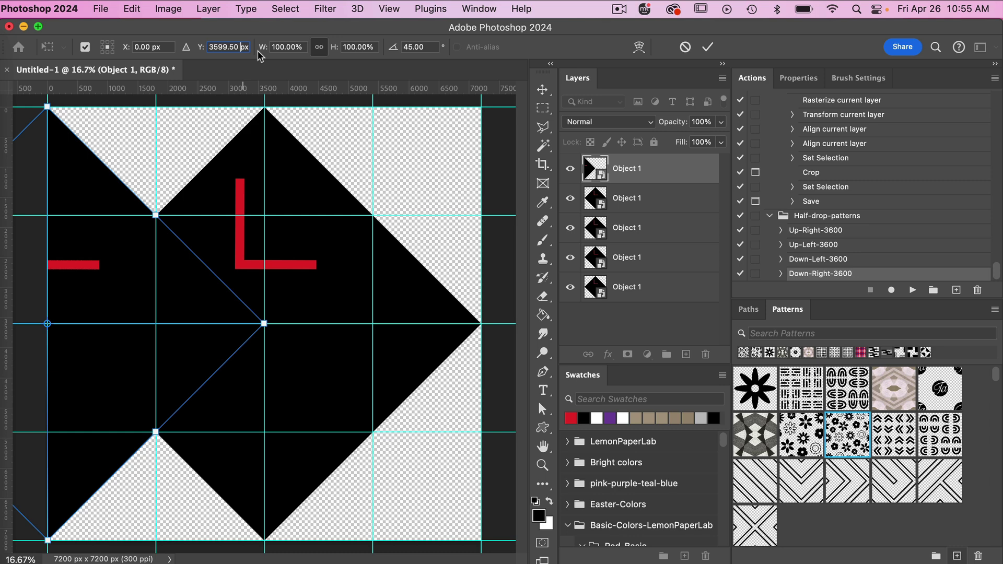
text(-)
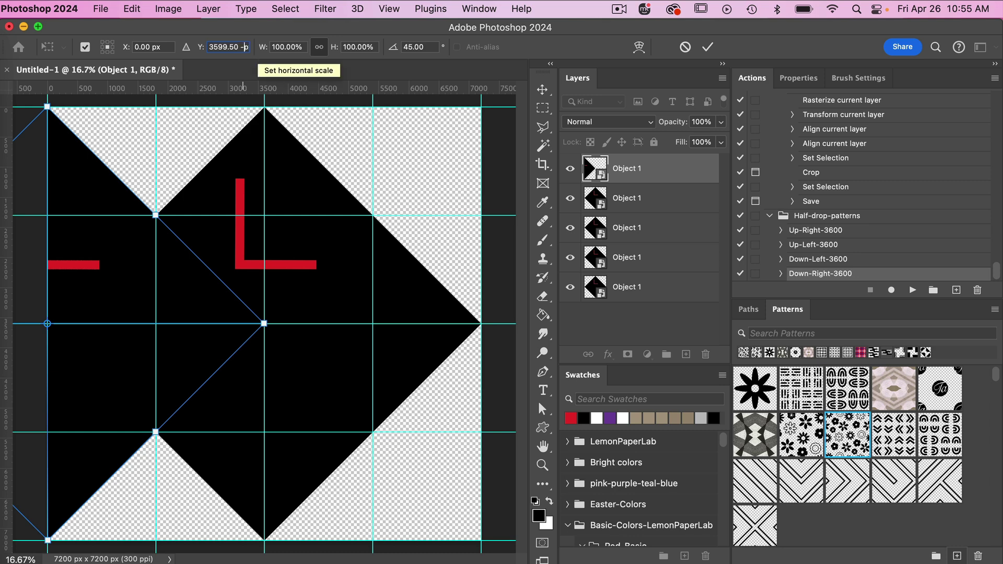
text(3600)
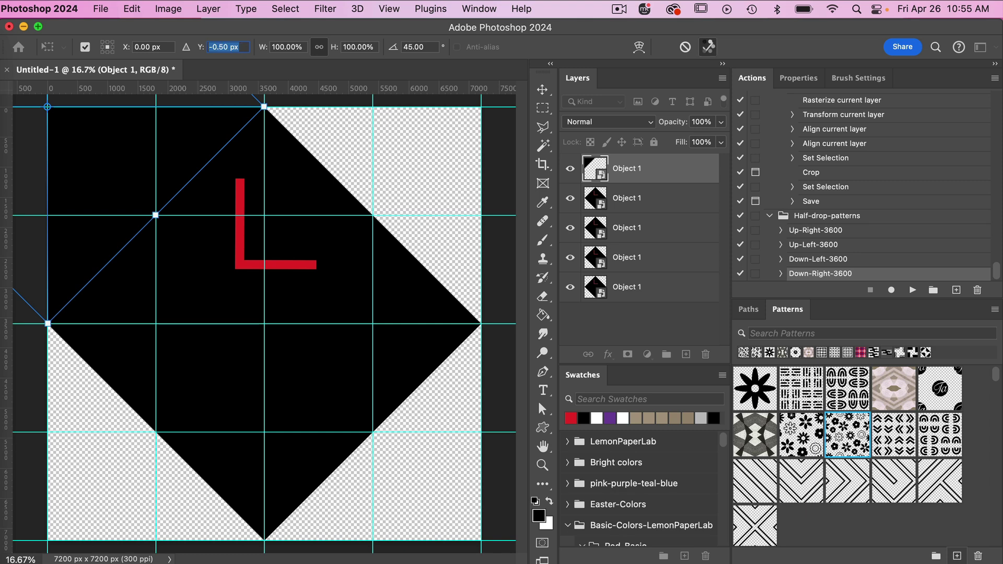
click(708, 48)
Move the second Object 1 layer from the top of the stack 3600 px right and 3600 px up
click(655, 204)
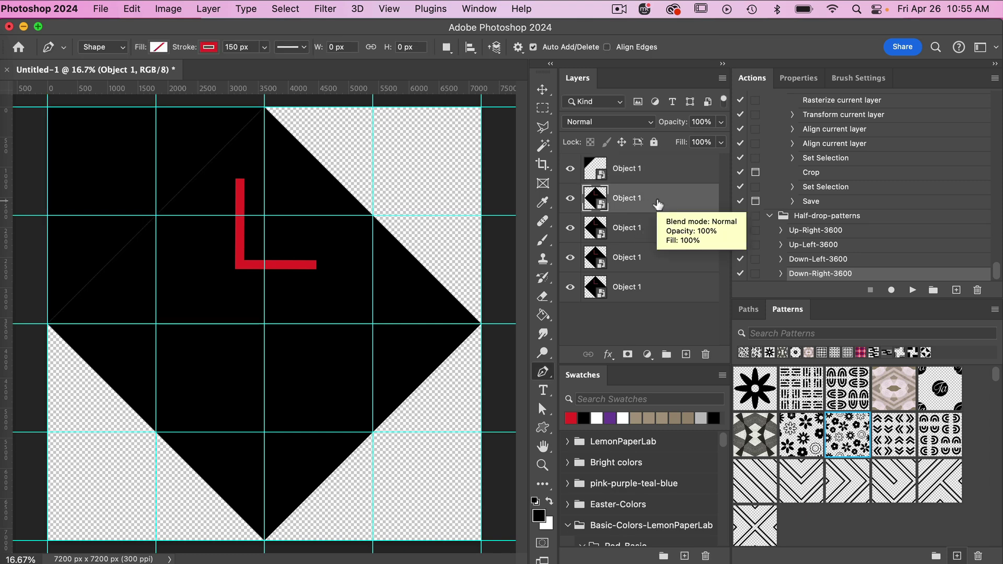
key(ctrl+t)
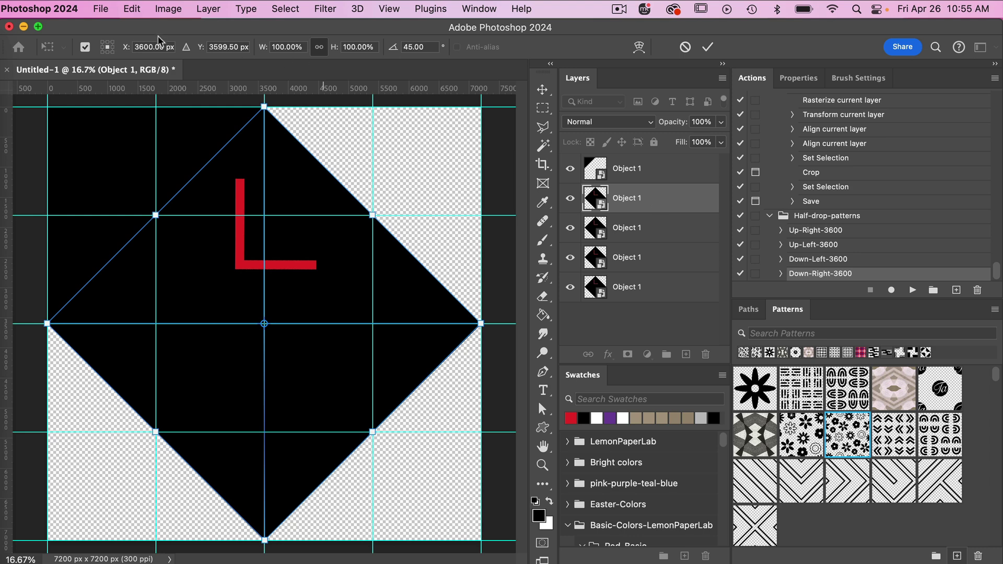
click(167, 47)
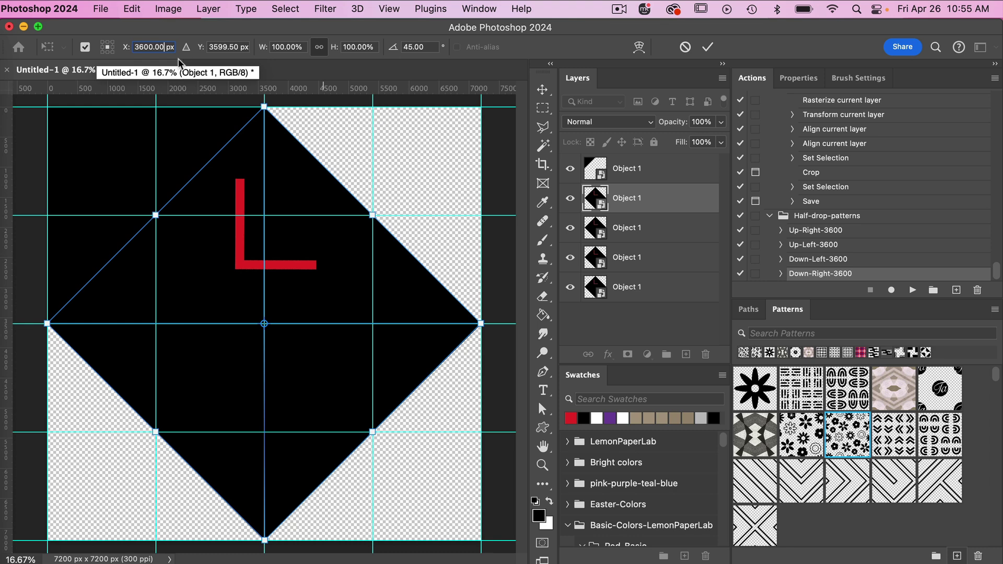
text(+3600)
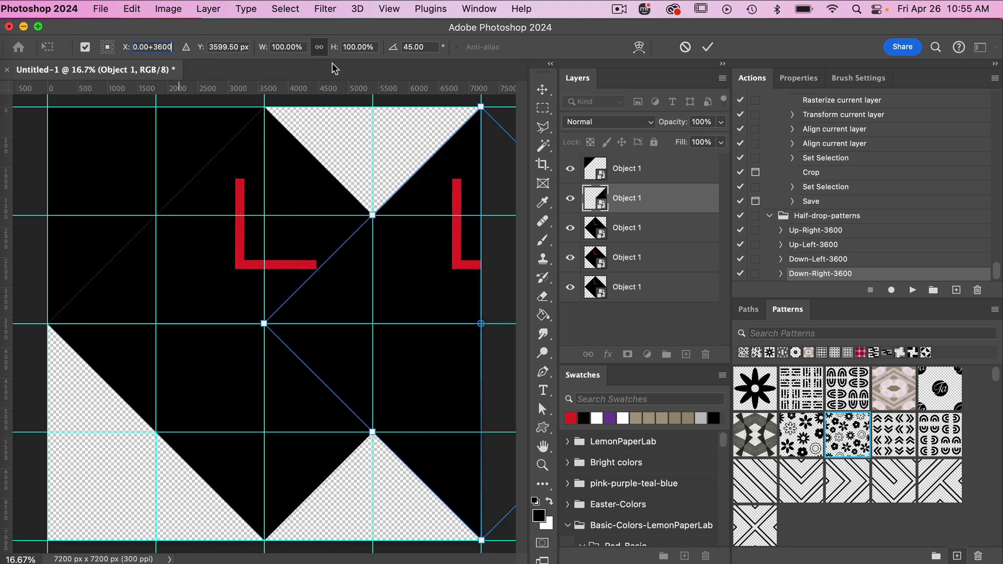
key(Tab)
click(242, 48)
text(-3600)
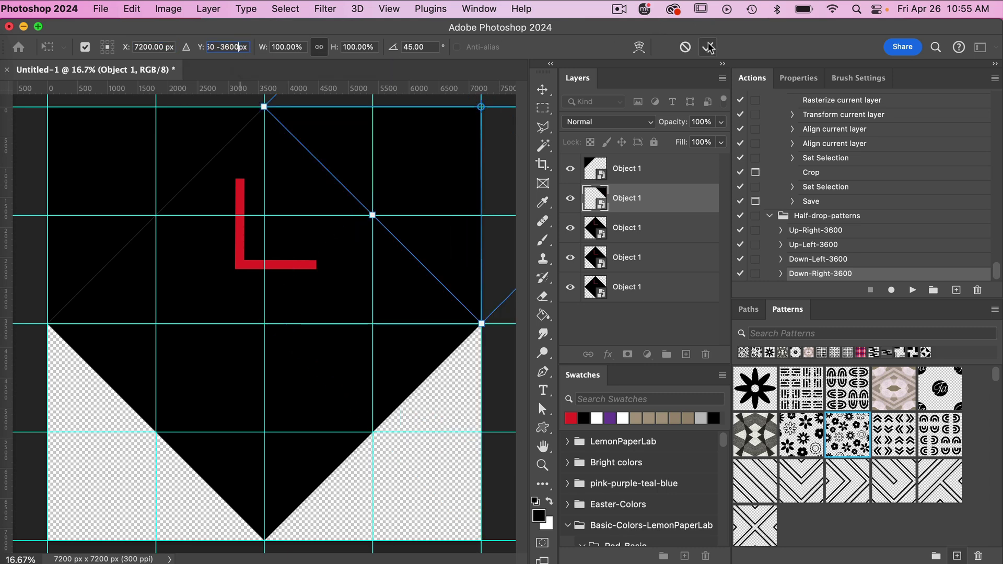
click(709, 46)
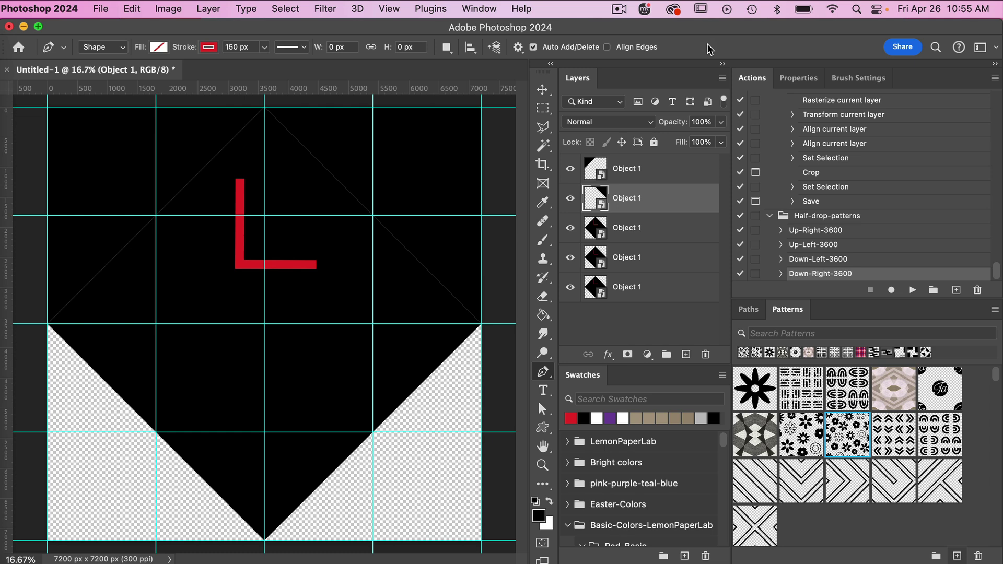
Leave the middle layer in place and move the fourth Object 1 layer 3600 px left and 3600 px down
click(636, 265)
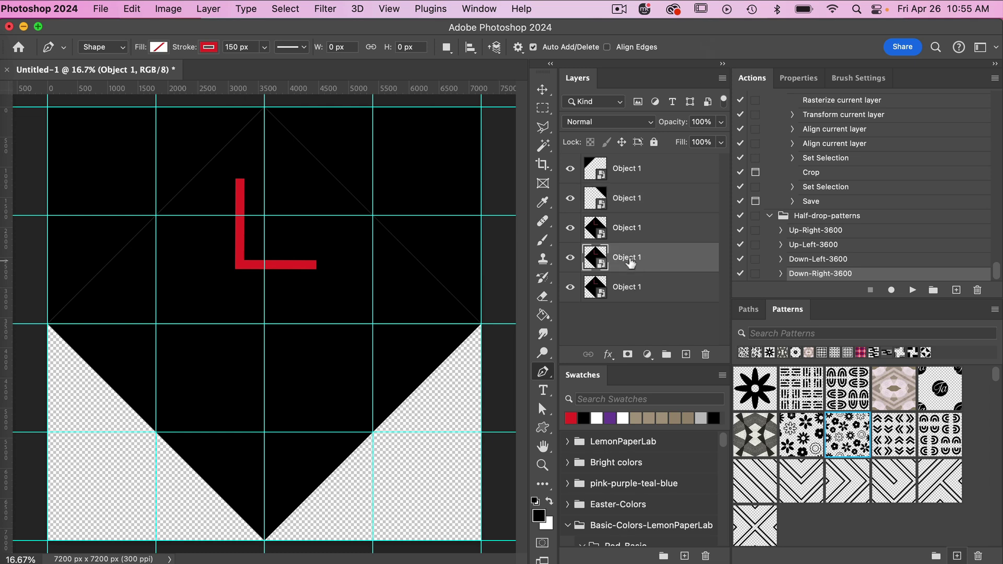
key(super+t)
click(157, 47)
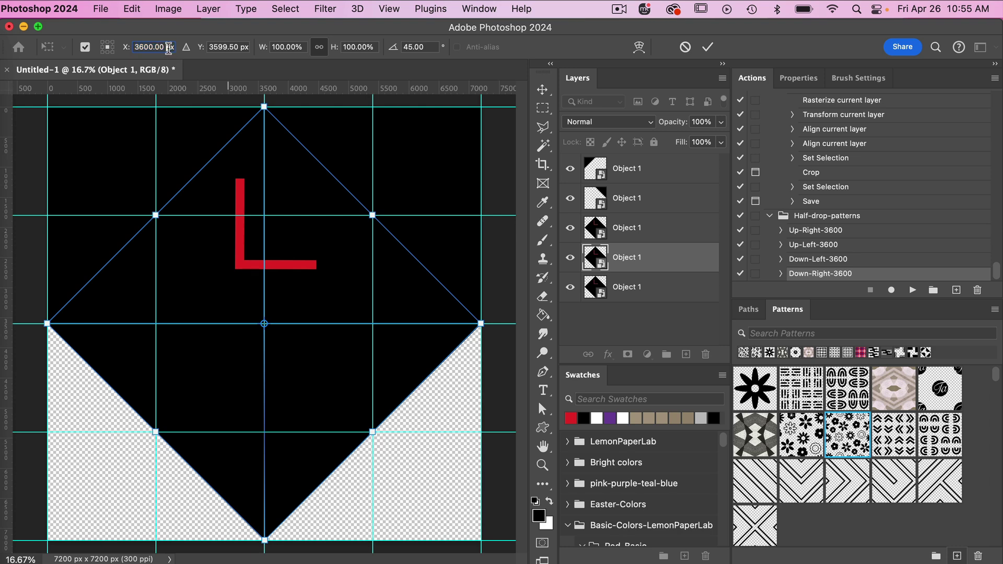
text(-3600)
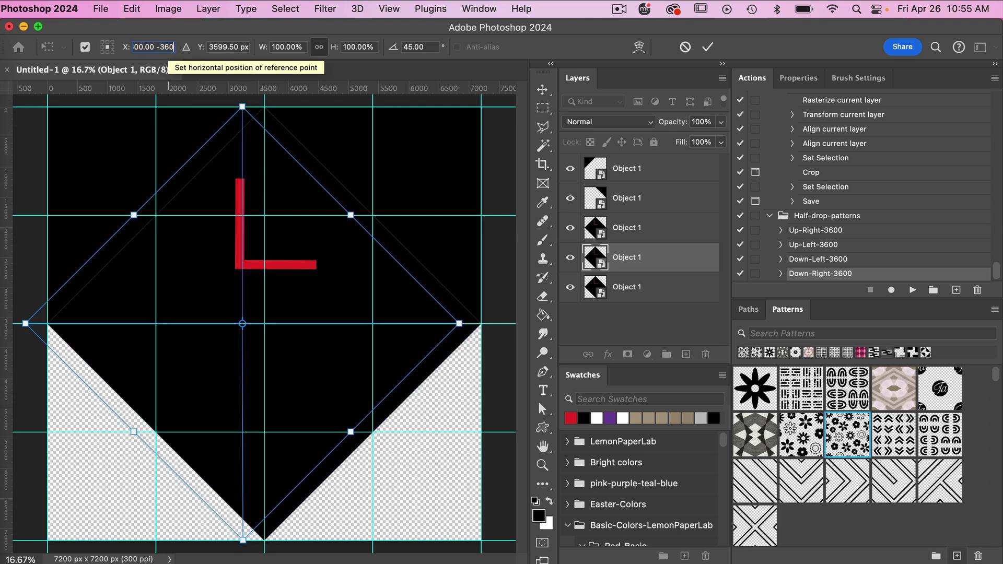
key(Tab)
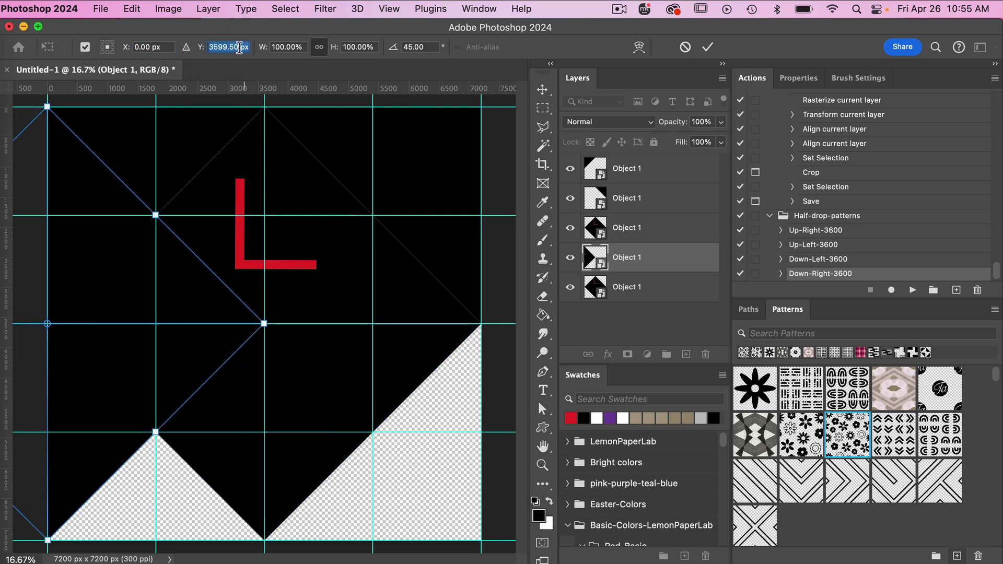
click(238, 47)
text(+3600)
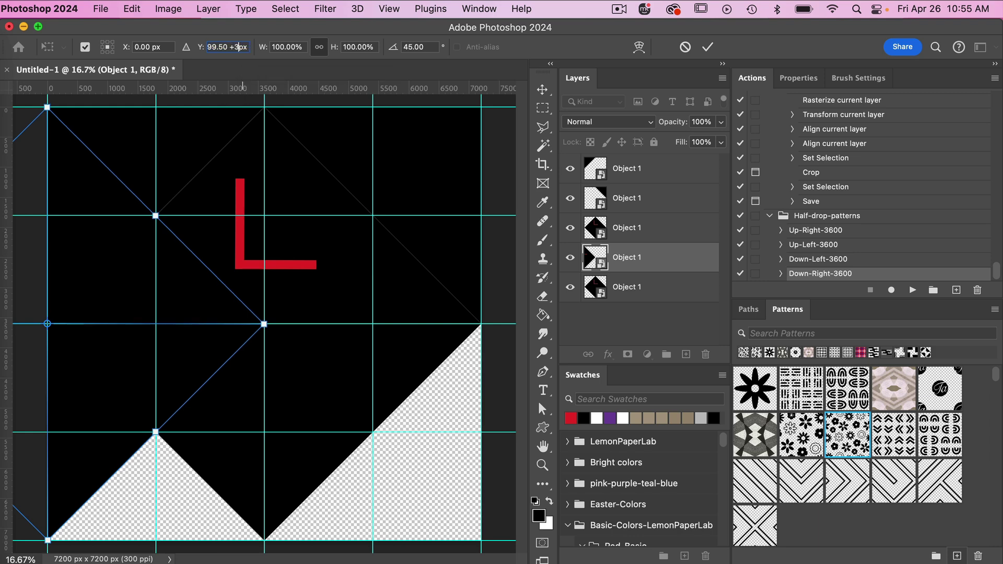
key(Return)
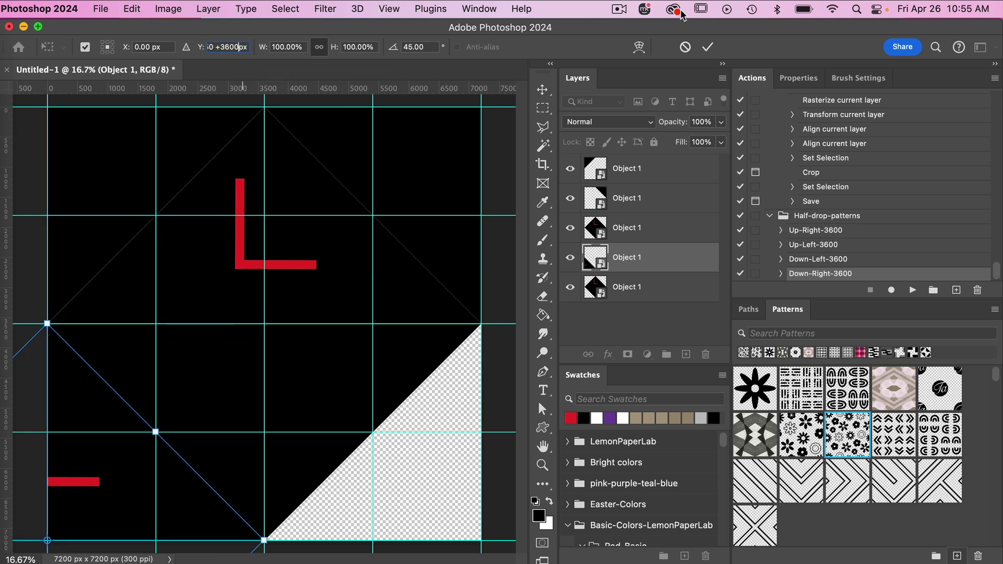
click(707, 47)
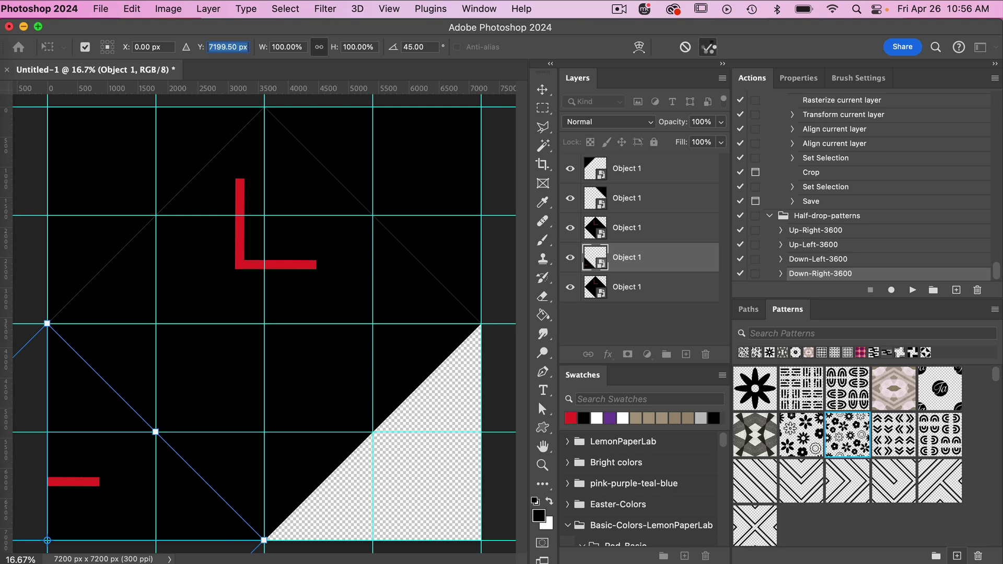
Move the bottommost Object 1 layer 3600 px right and 3600 px down
click(635, 288)
key(super+t)
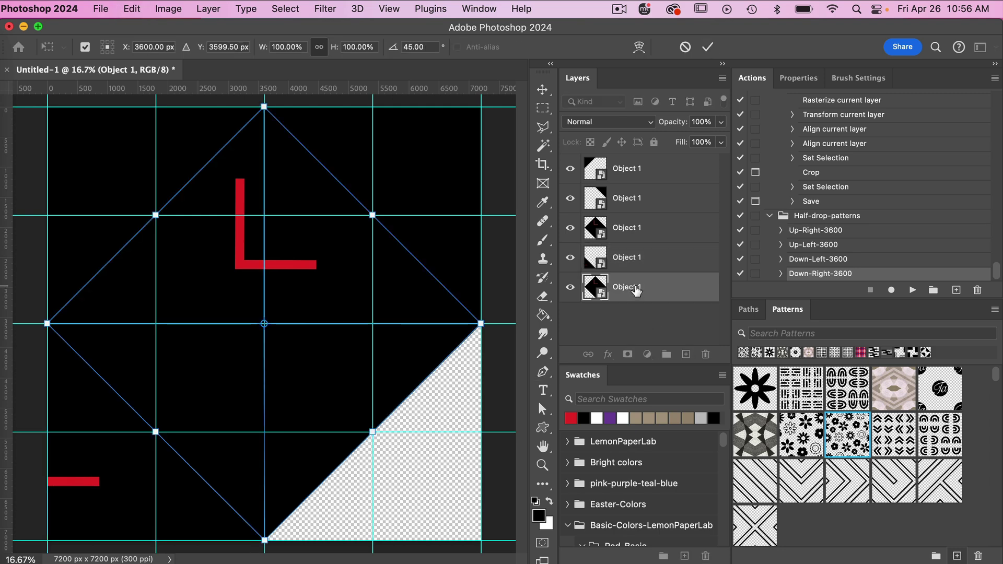
double_click(169, 48)
text(+360)
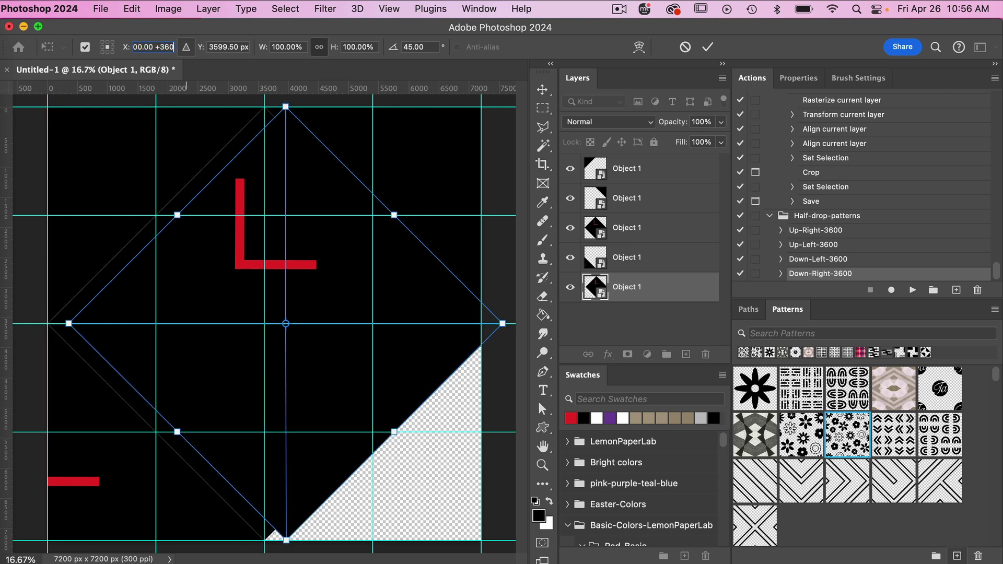
text(0)
key(Tab)
click(241, 47)
text(+3600)
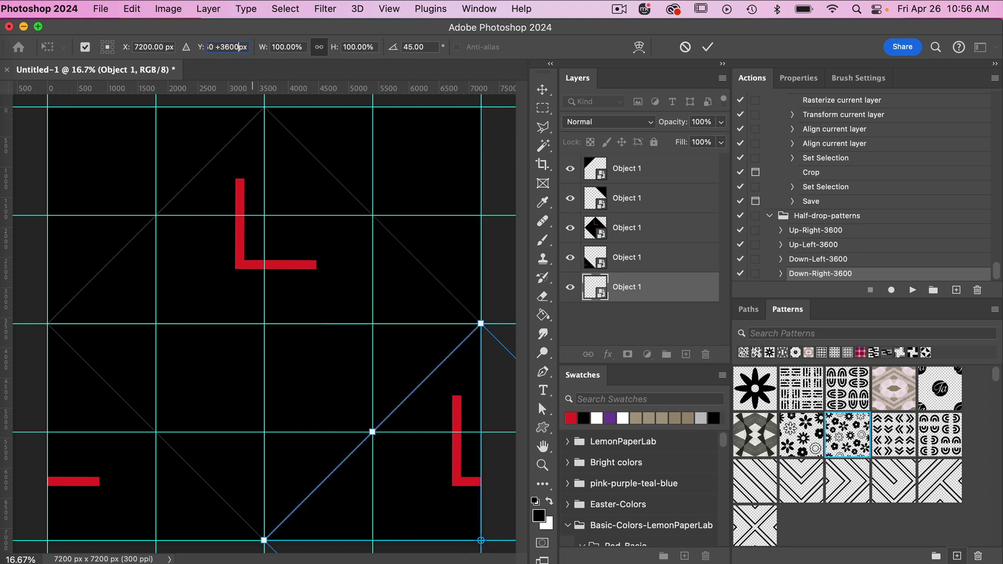
click(542, 371)
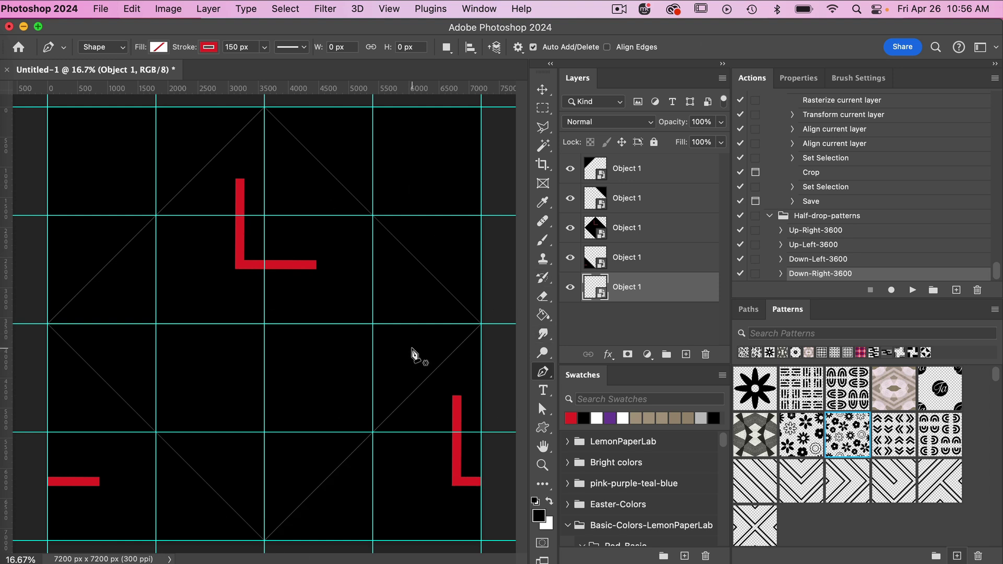
Clear all guides from the canvas
click(389, 9)
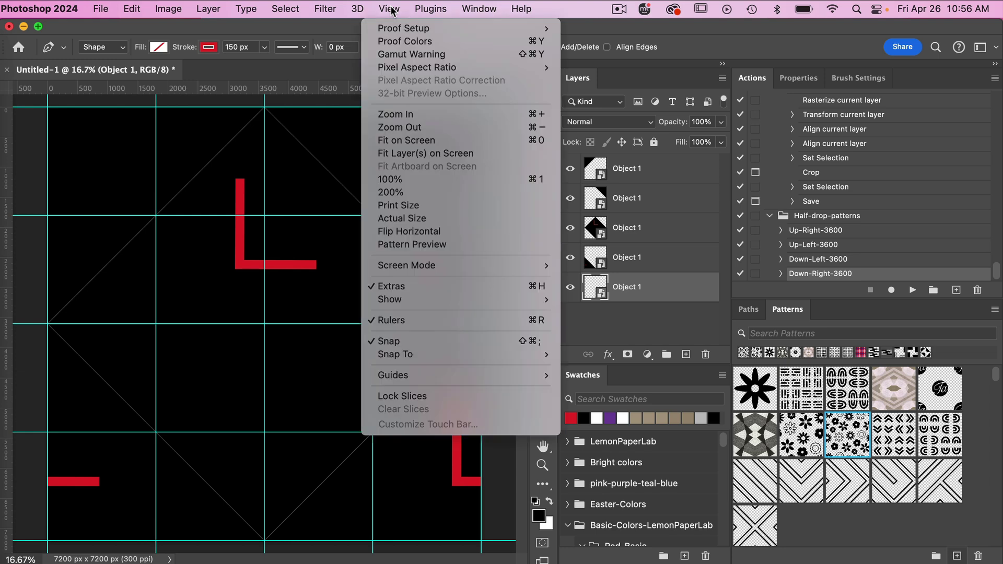
mouse_move(431, 377)
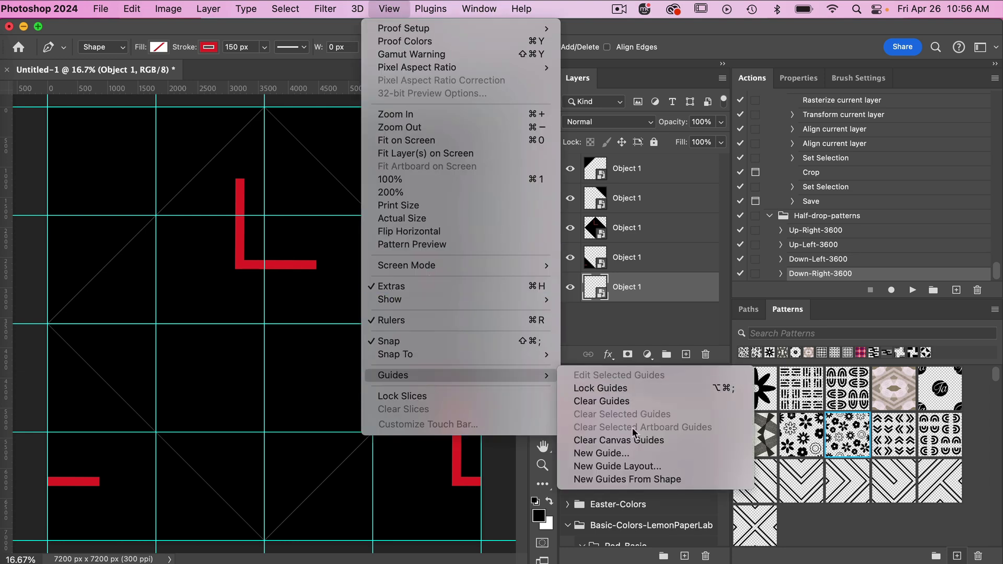
click(627, 407)
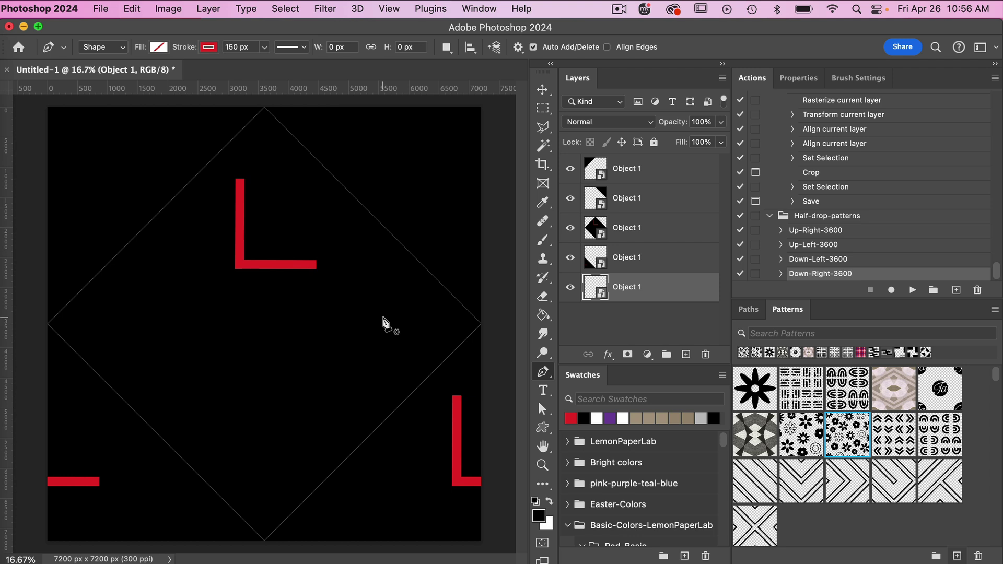
Open the middle Object 1 smart object for editing and clear all guides inside it
key(super+minus)
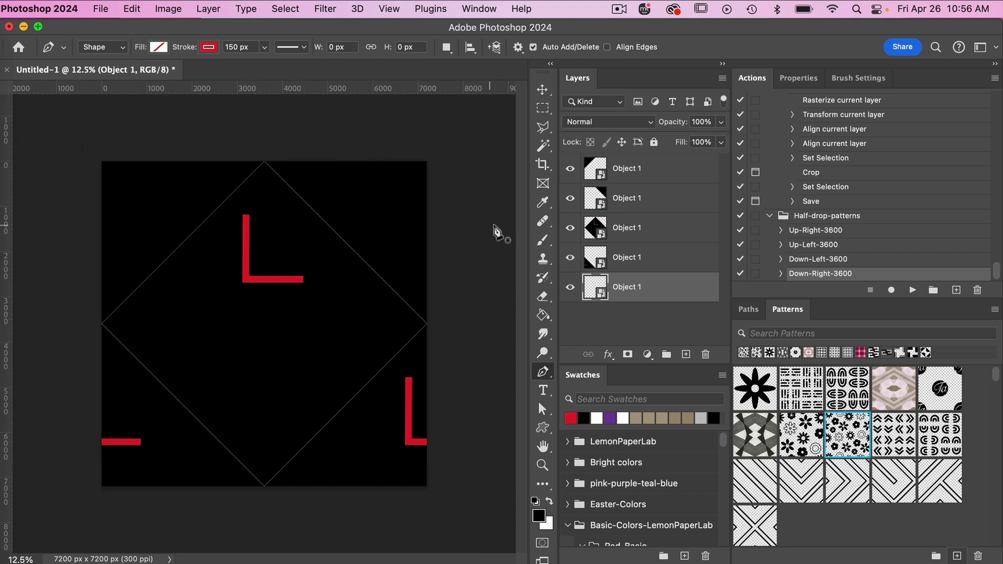
click(650, 237)
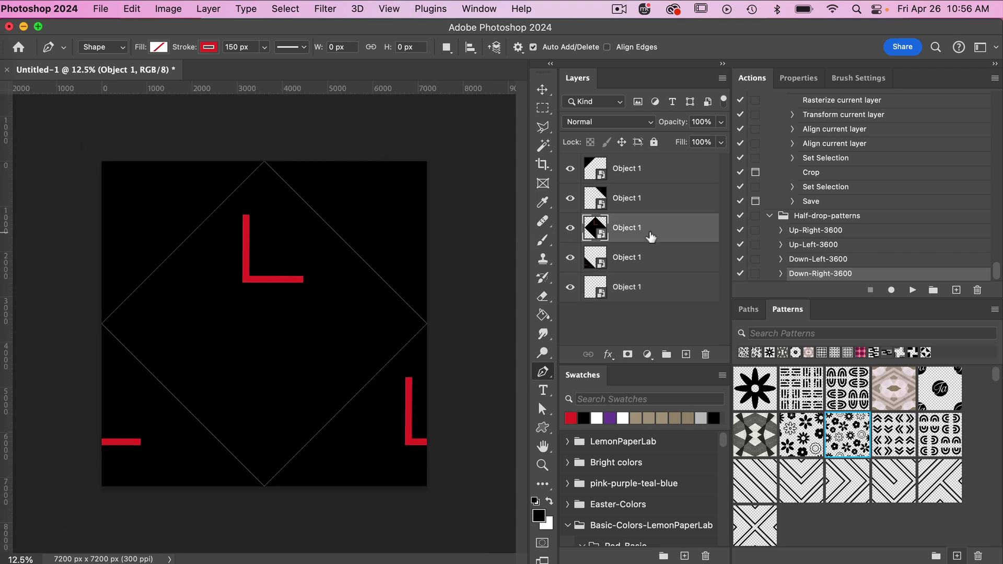
double_click(601, 234)
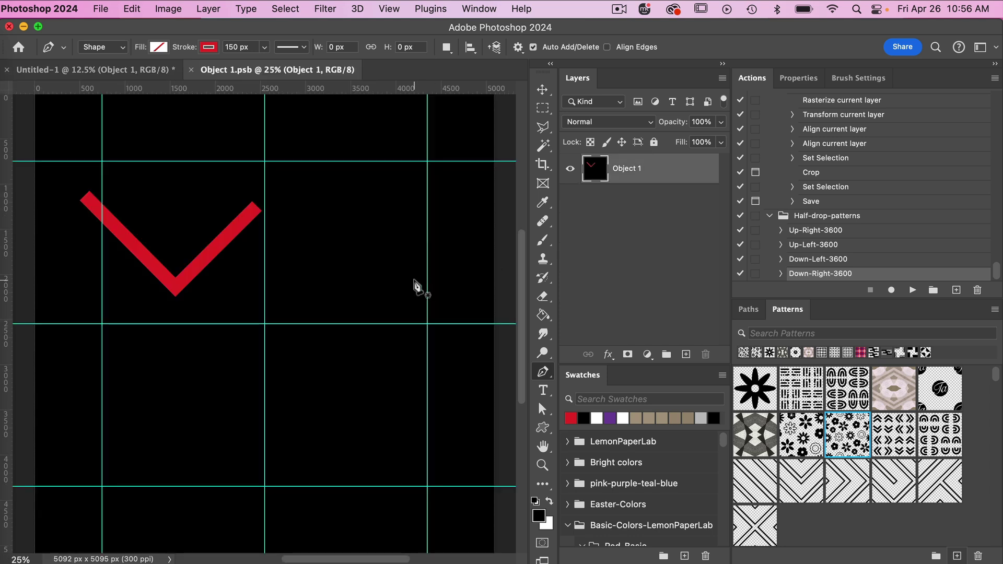
key(super+minus)
key(super+minus)
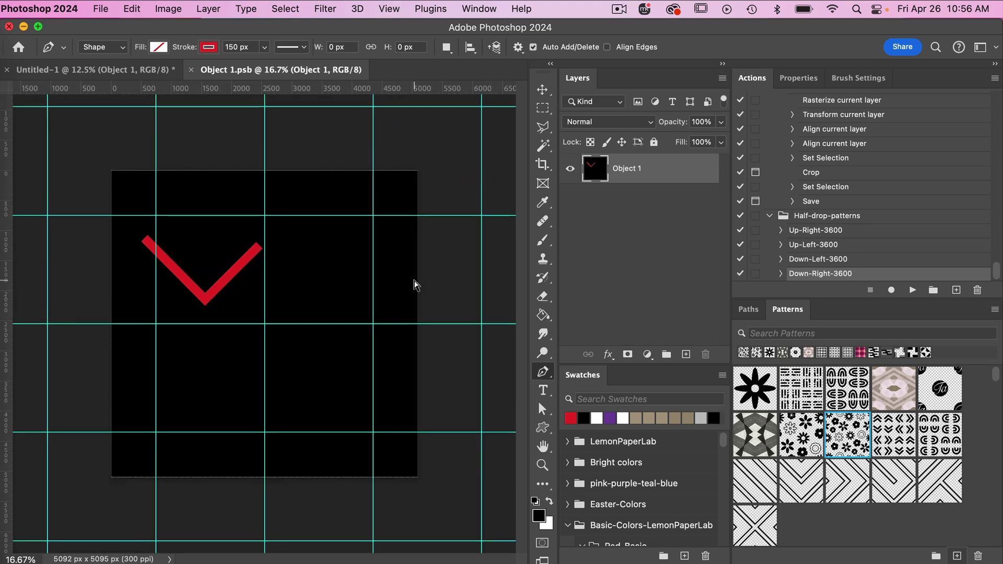
click(389, 9)
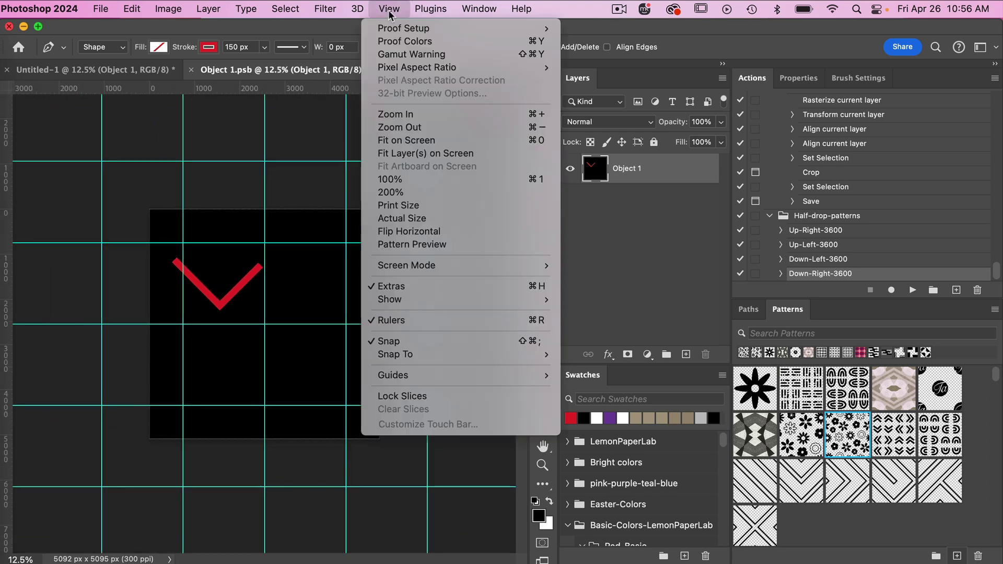
mouse_move(427, 376)
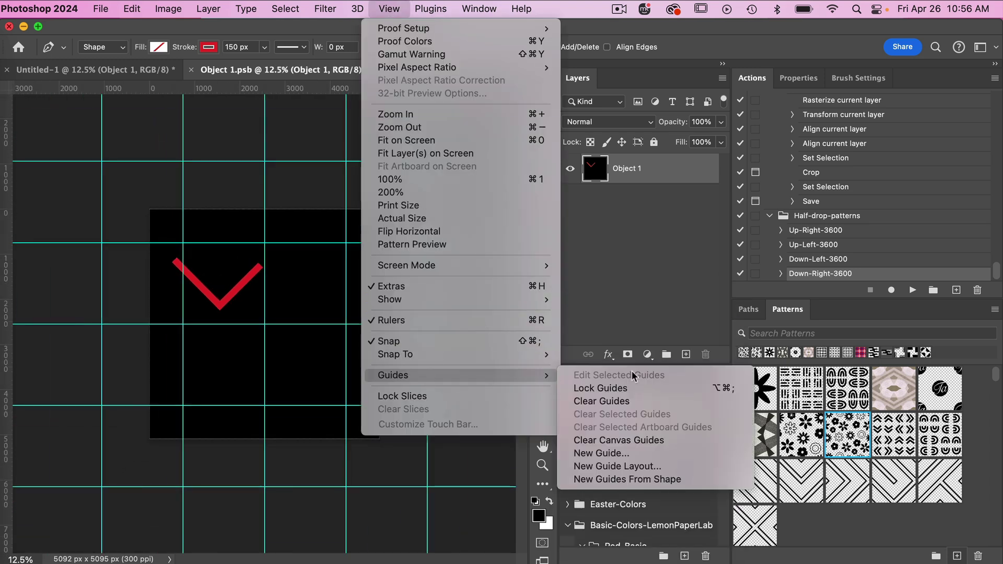
click(621, 401)
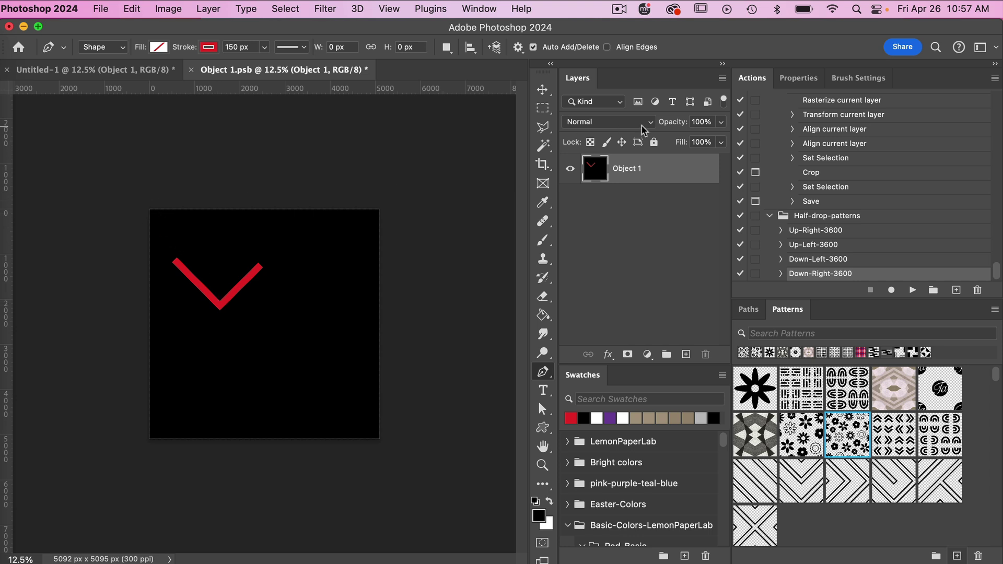
Hide the Object 1 layer and, on a new layer, draw a black ellipse without stroke, about 822 px wide and 1743 px high
click(570, 169)
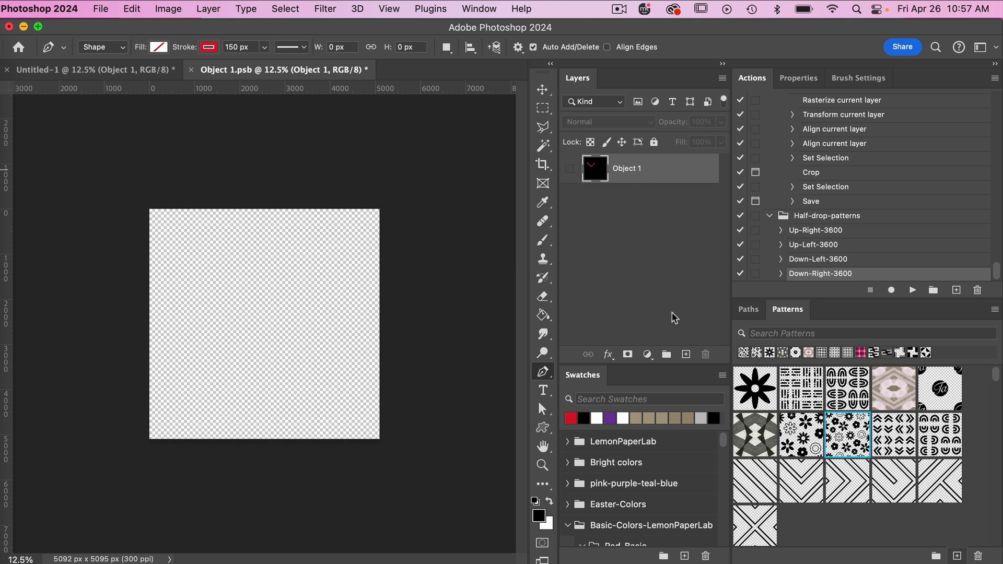
click(686, 355)
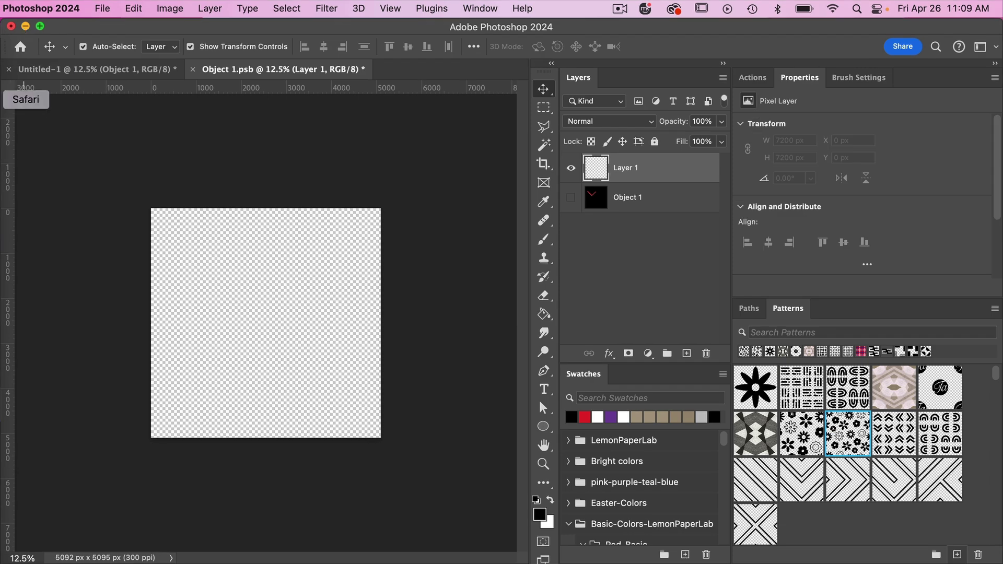
click(544, 428)
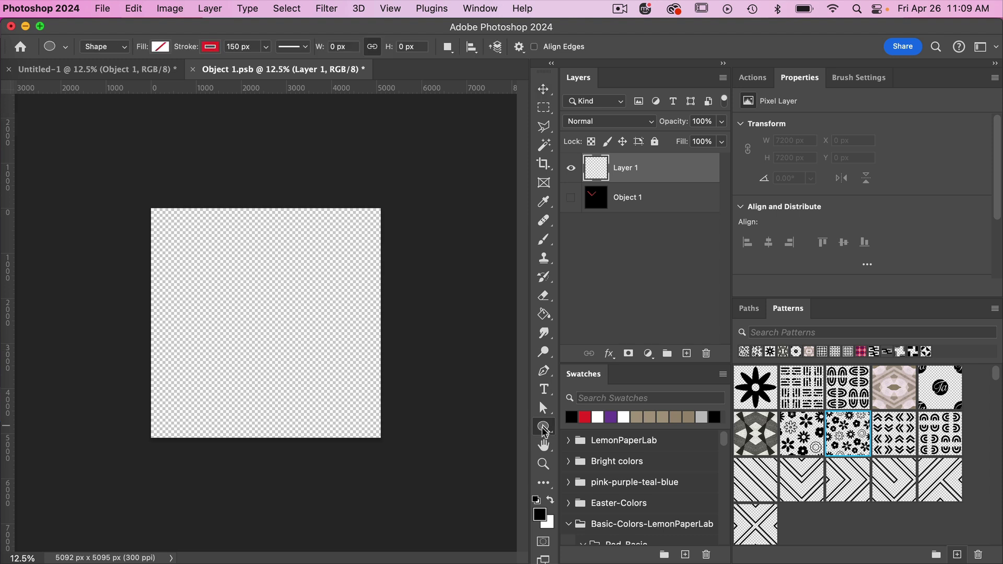
click(160, 46)
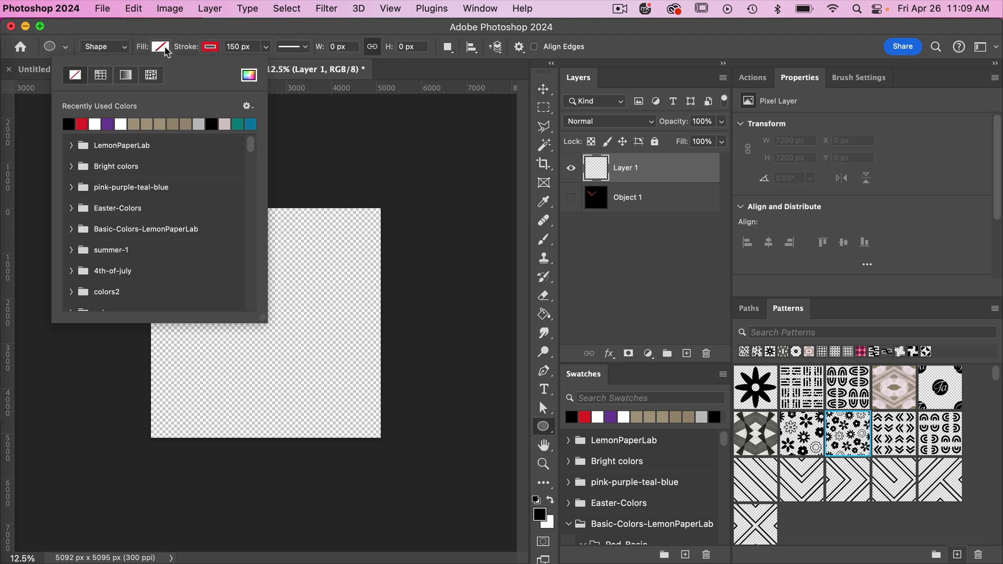
click(72, 121)
click(211, 46)
click(126, 75)
click(211, 33)
drag(213, 249, 232, 288)
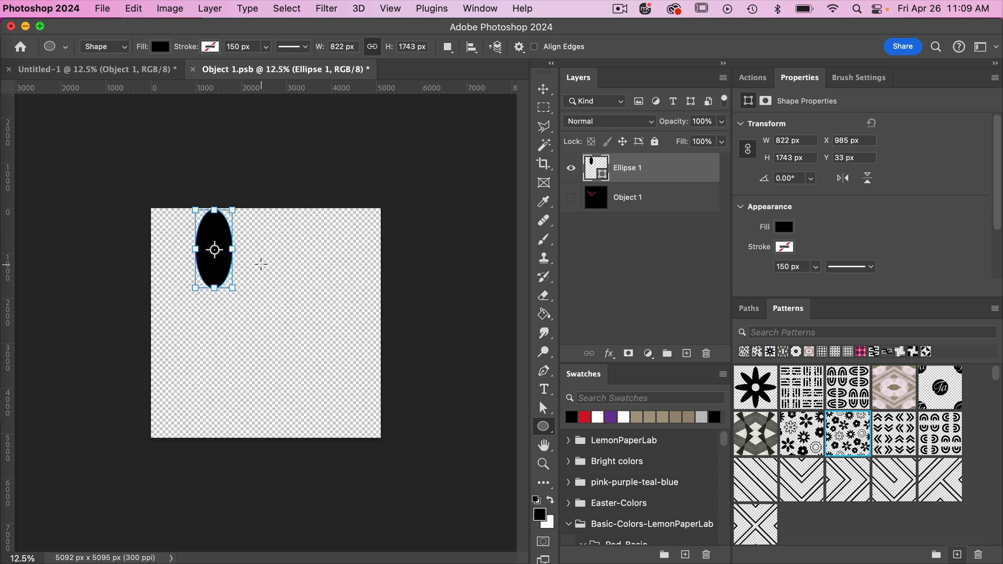
Create a copy of the ellipse rotated 72° around the ellipse's bottom point
key(super+t)
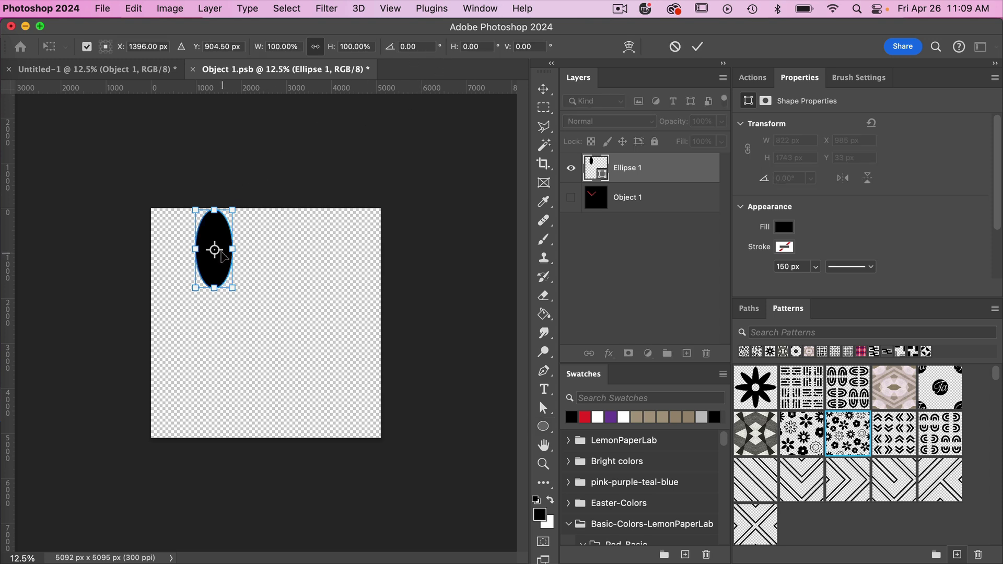
drag(214, 249, 215, 289)
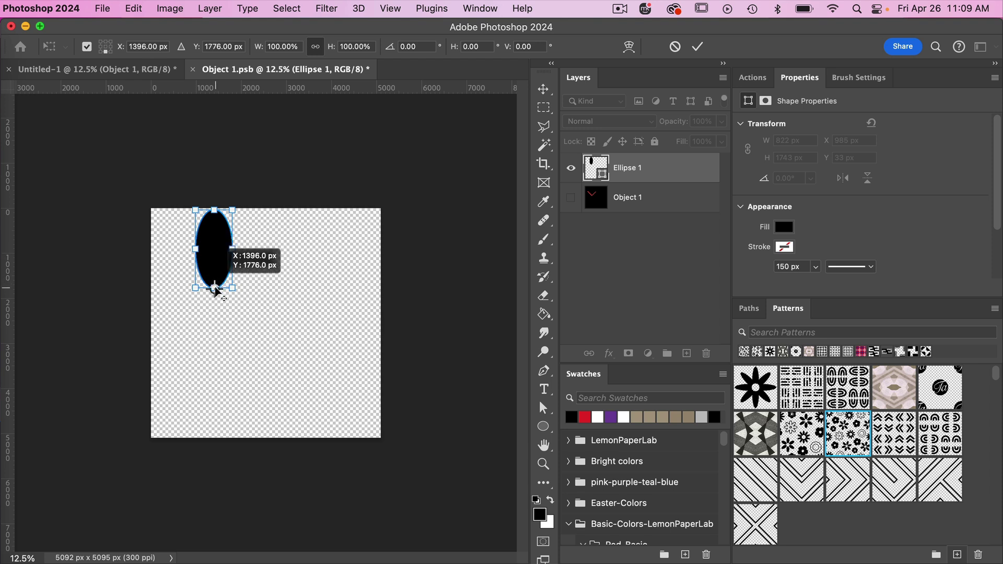
drag(219, 199, 239, 200)
click(420, 46)
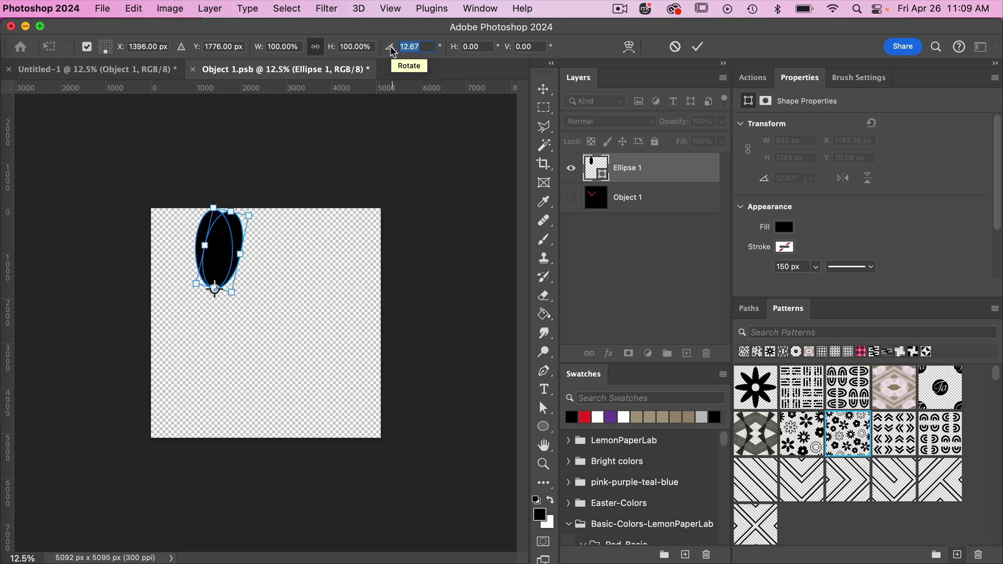
text(72)
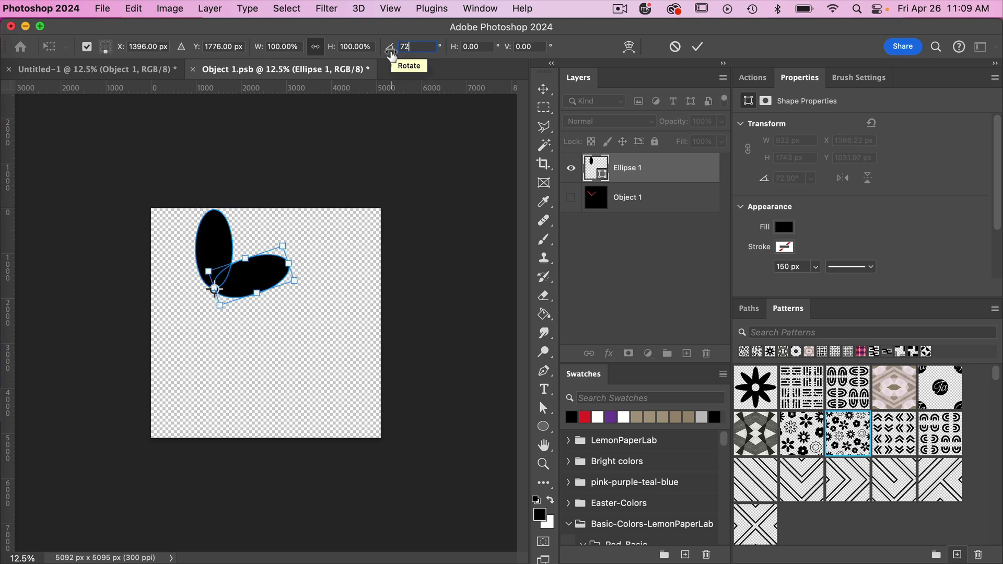
click(697, 47)
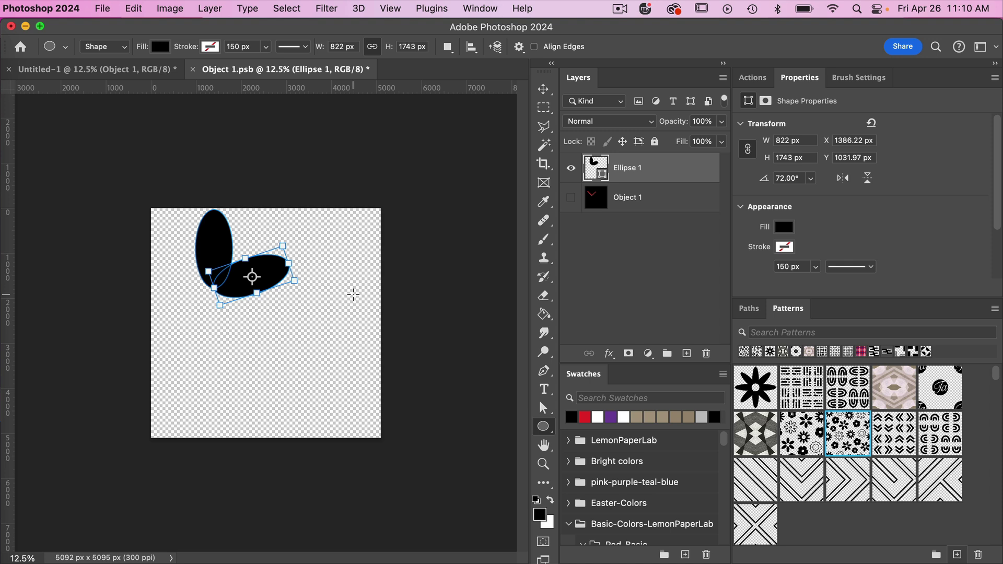
Repeat the rotated duplication three more times to complete a five-petal flower
key(alt+shift)
key(super+alt+shift+t)
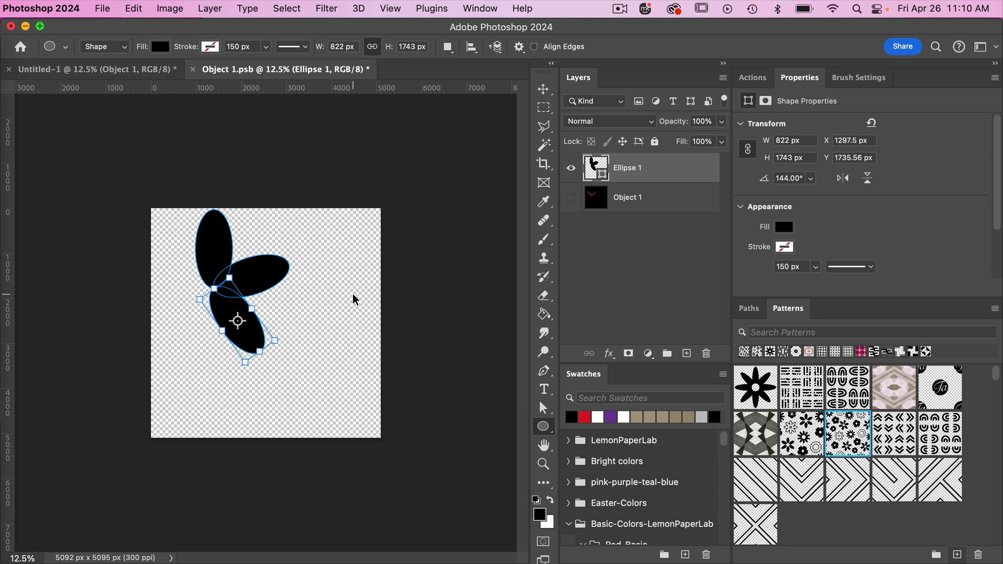
key(super+alt+shift+t)
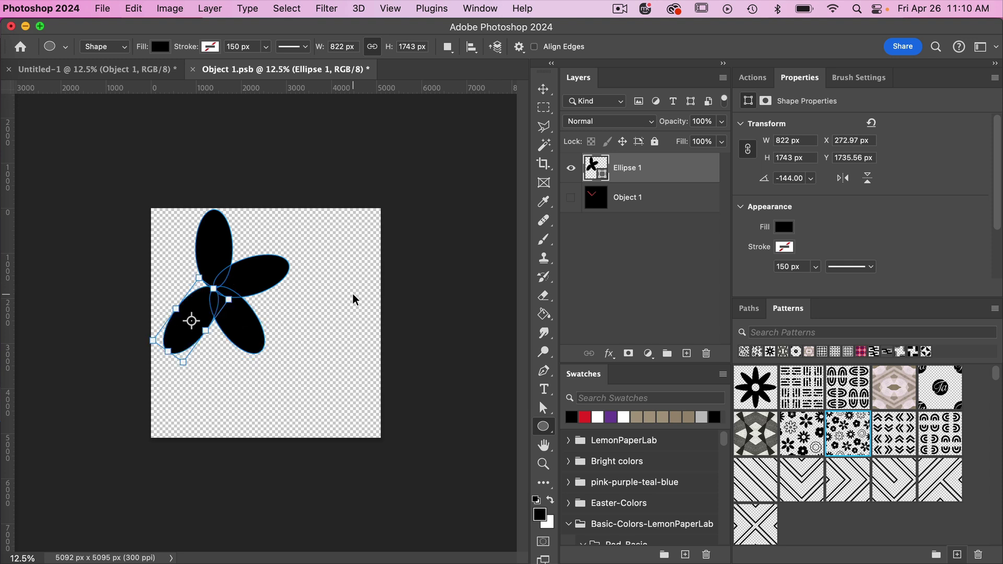
key(super+alt+shift+t)
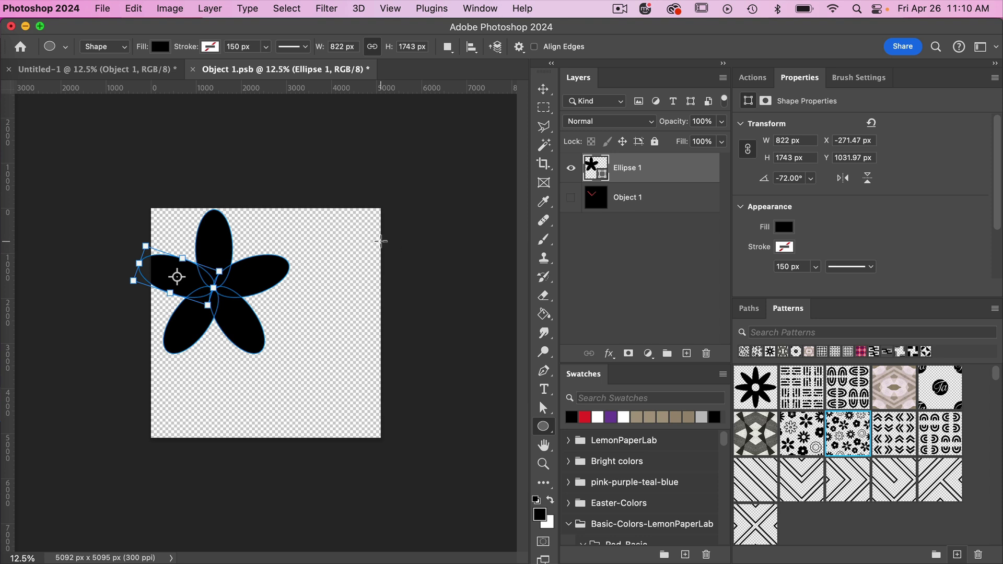
Move the flower to the middle of the canvas and change its fill to white
key(v)
drag(262, 270, 311, 300)
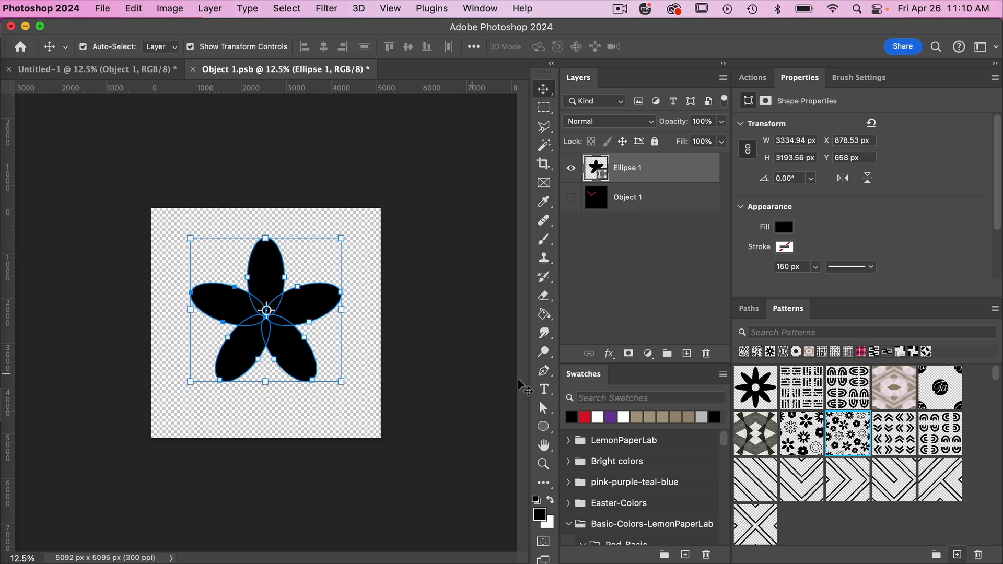
click(543, 426)
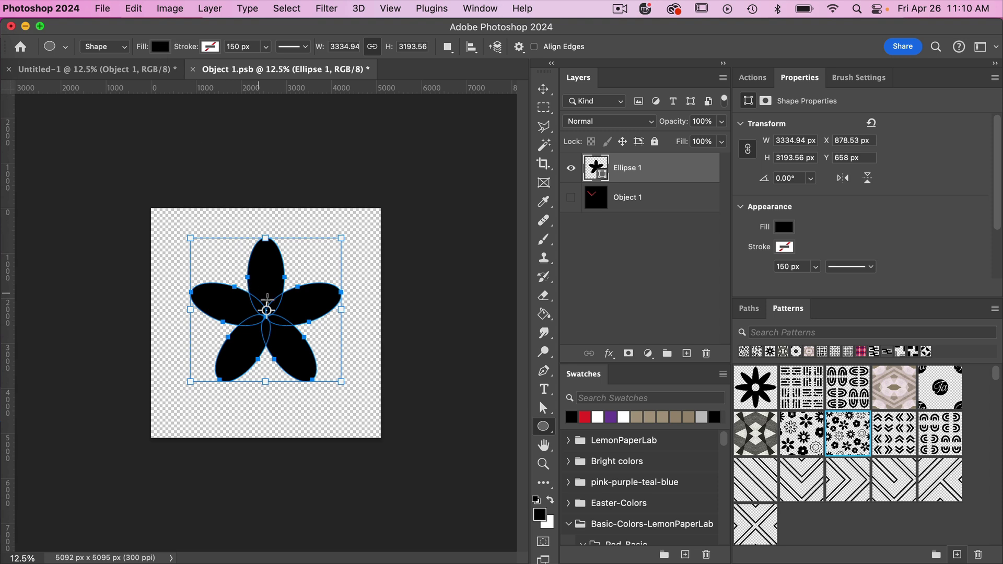
click(159, 48)
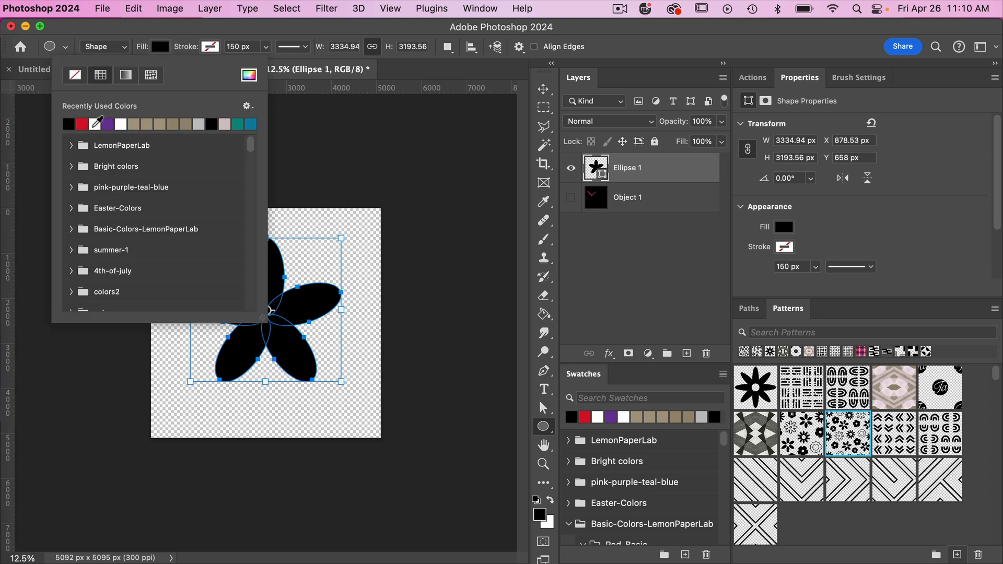
click(94, 124)
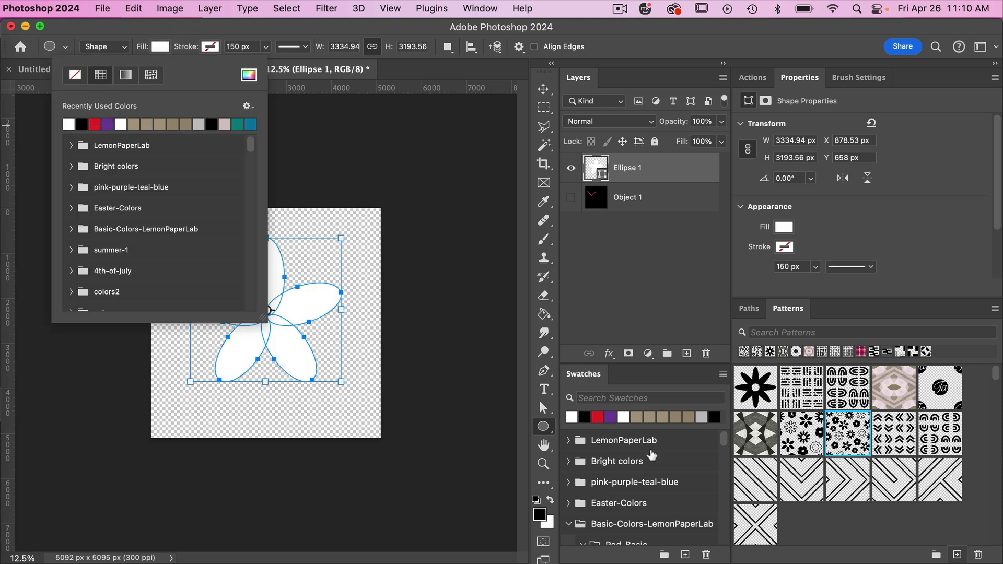
Draw a black circle about 456 px in diameter at the flower's centre on a new layer
click(686, 354)
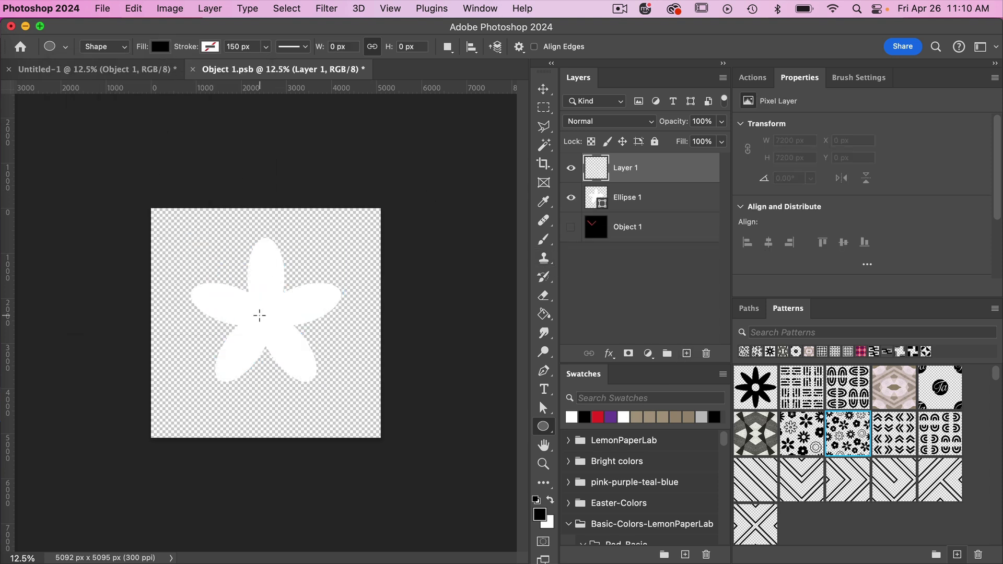
drag(262, 313, 283, 327)
key(space)
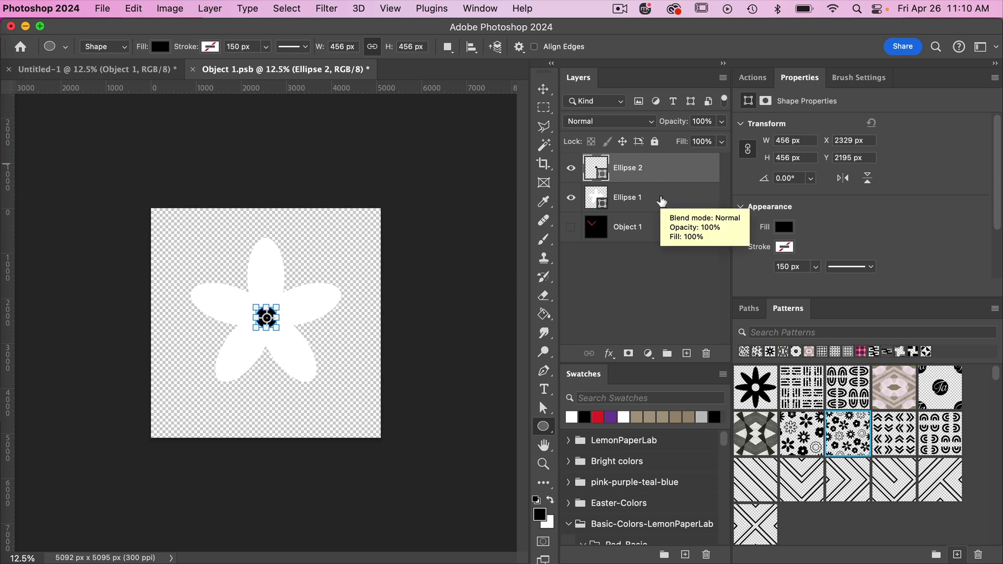
Subtract the small centre circle from the flower by combining the Ellipse 2 and Ellipse 1 shape layers
shift+click(662, 201)
click(172, 9)
click(175, 9)
click(211, 8)
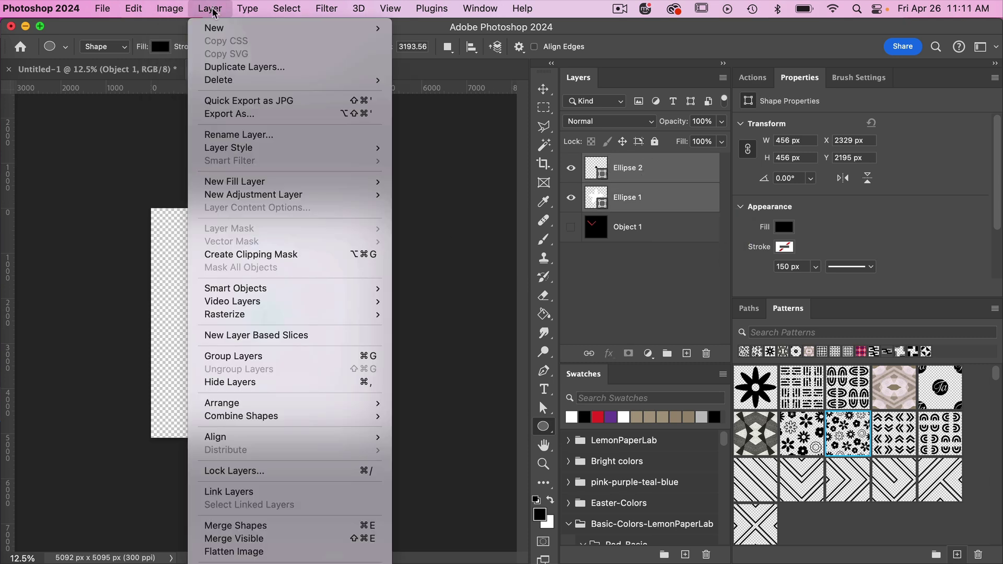
mouse_move(266, 416)
click(452, 427)
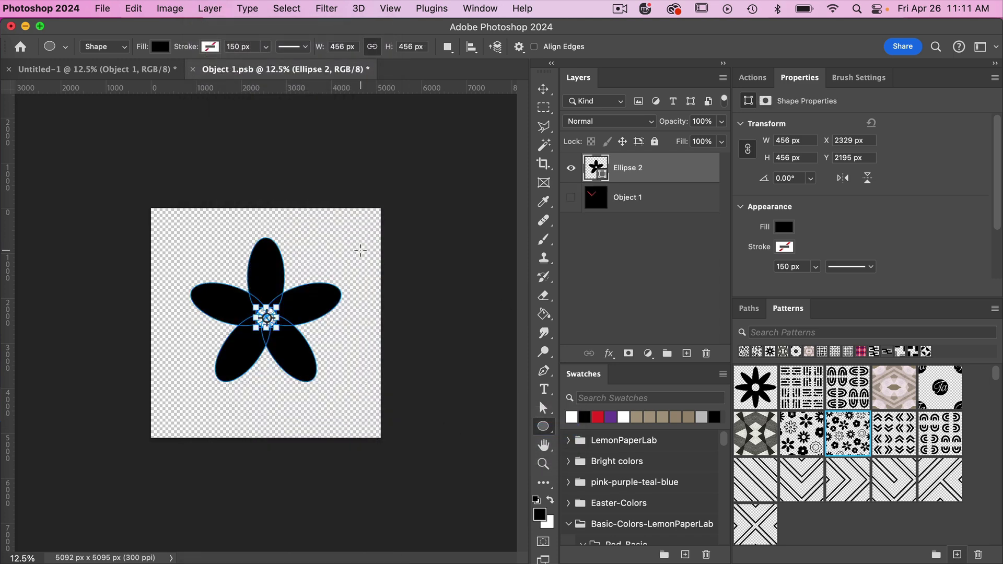
Move the combined flower down so it is centred vertically on the canvas
key(v)
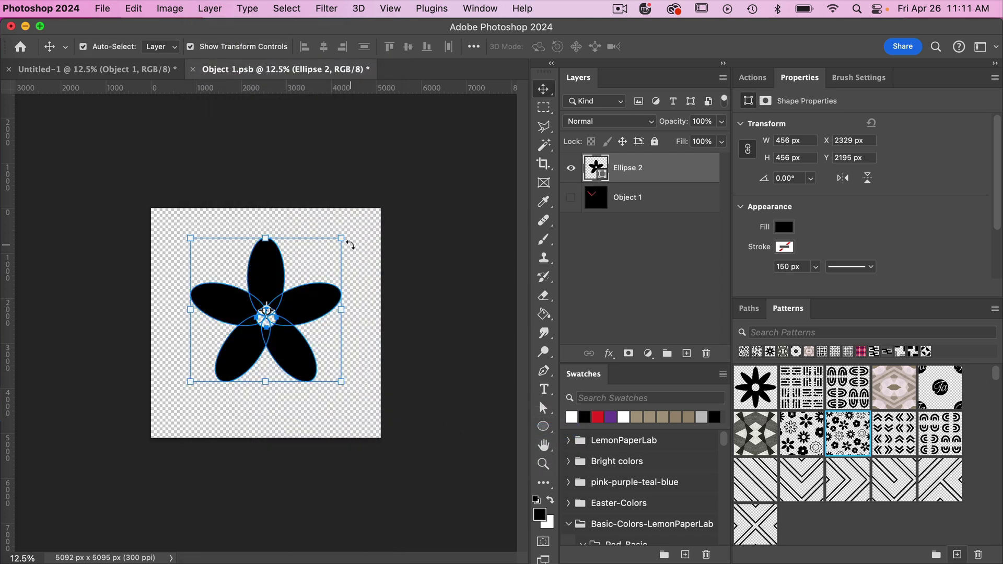
click(385, 277)
drag(308, 287, 319, 324)
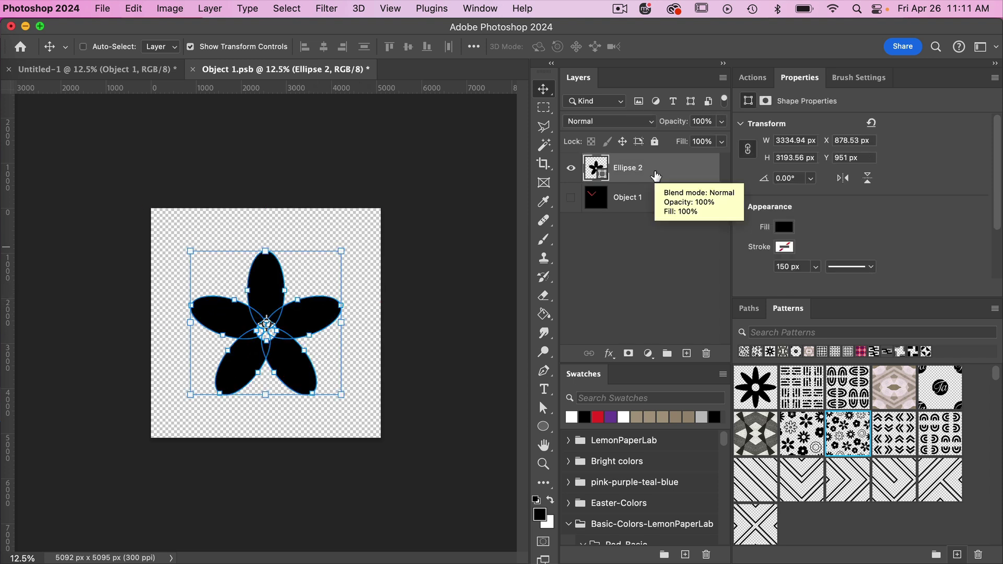
Duplicate the flower as an outline version with no fill and a black stroke, and hide the original Ellipse 2 layer
key(super+j)
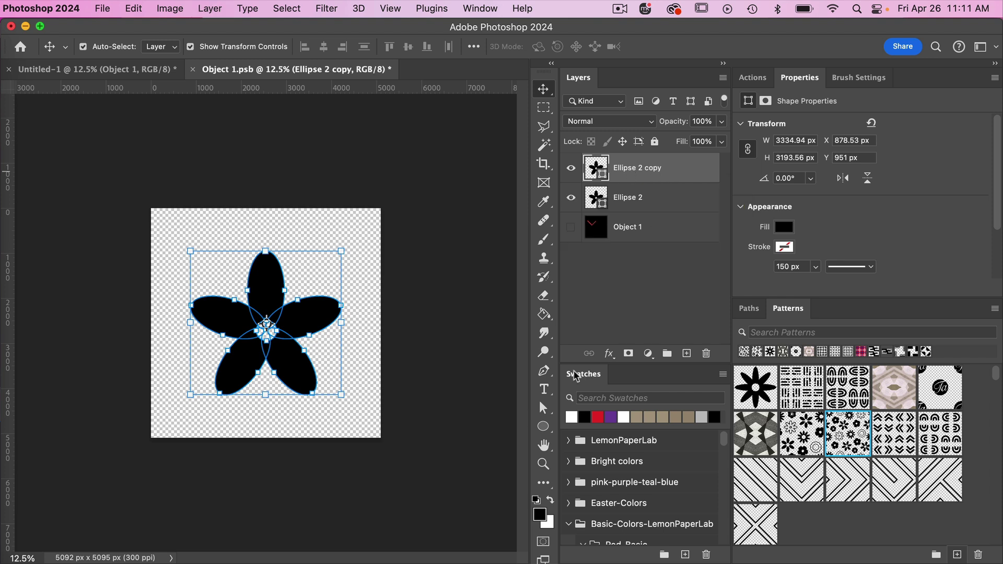
click(544, 426)
click(160, 46)
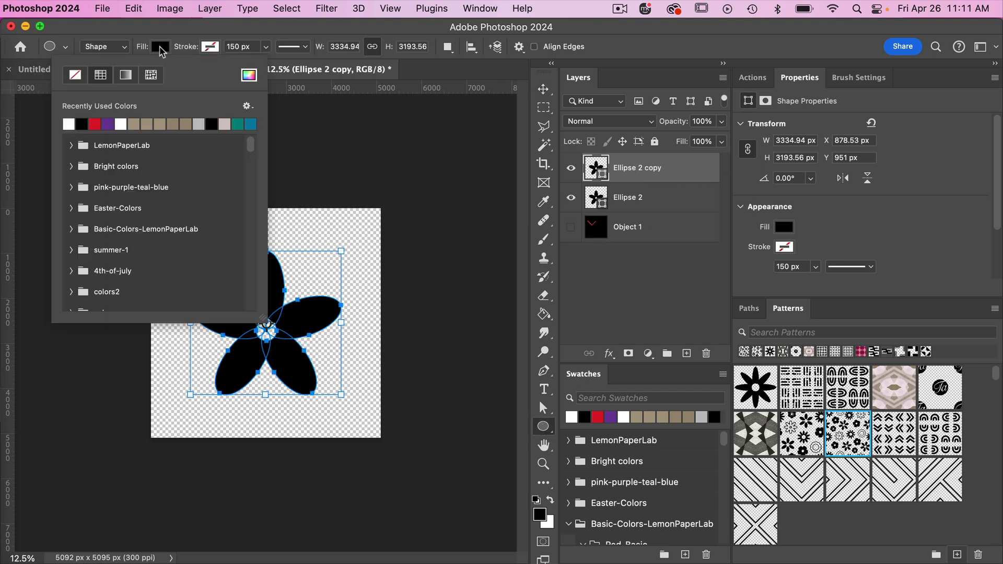
click(71, 75)
click(210, 47)
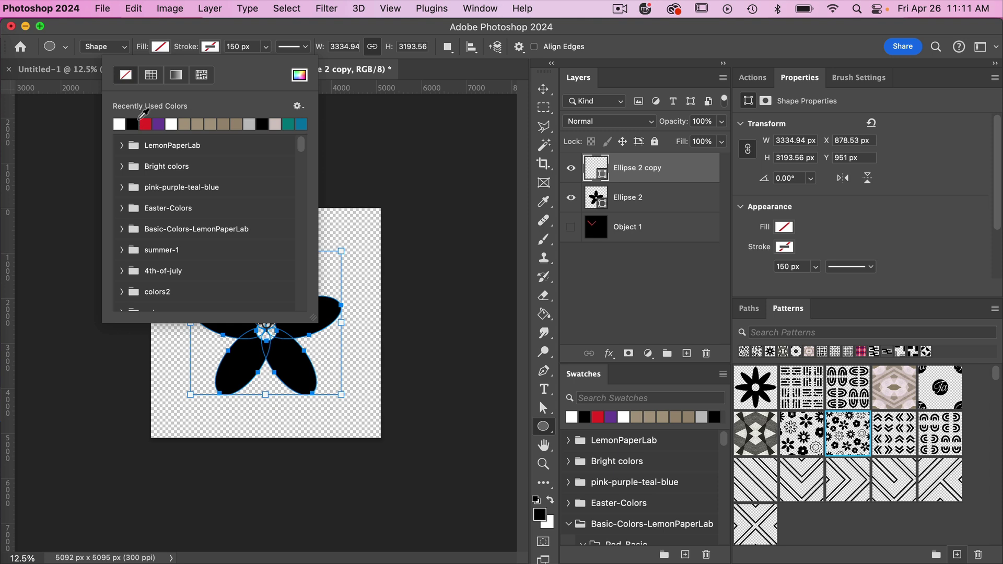
click(132, 124)
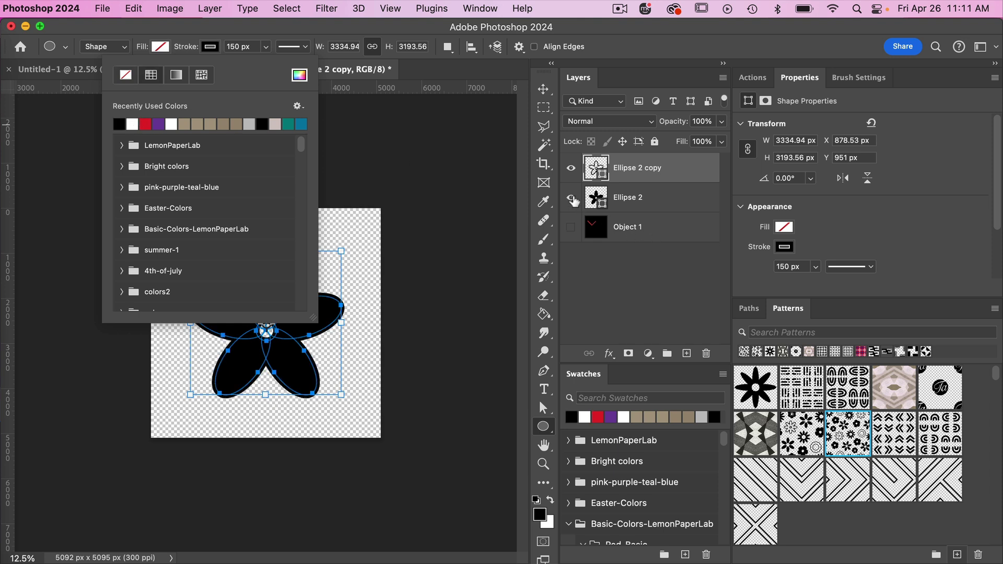
click(571, 197)
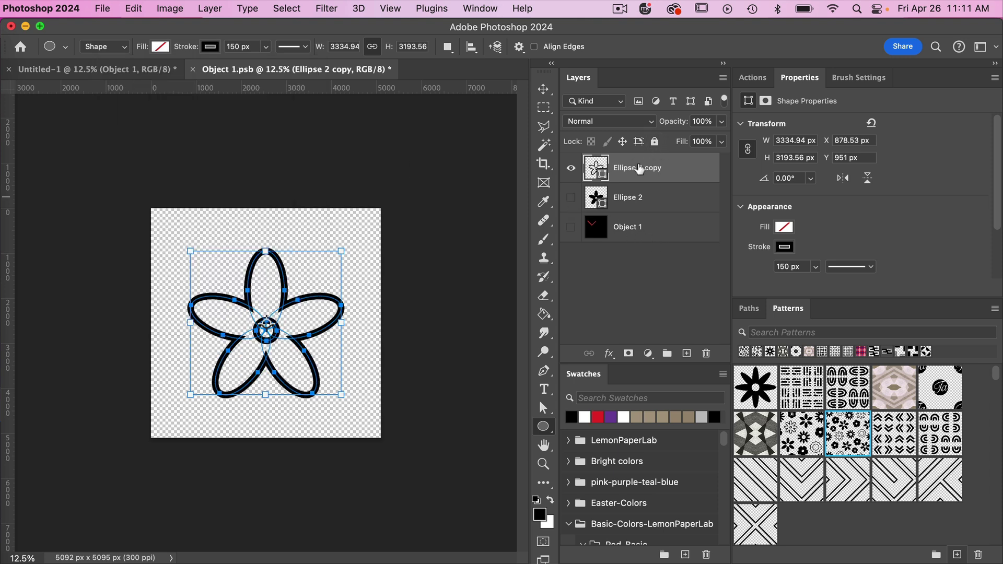
Move the outlined long-petalled flower down and to the left on the canvas, and hide its layer
click(543, 90)
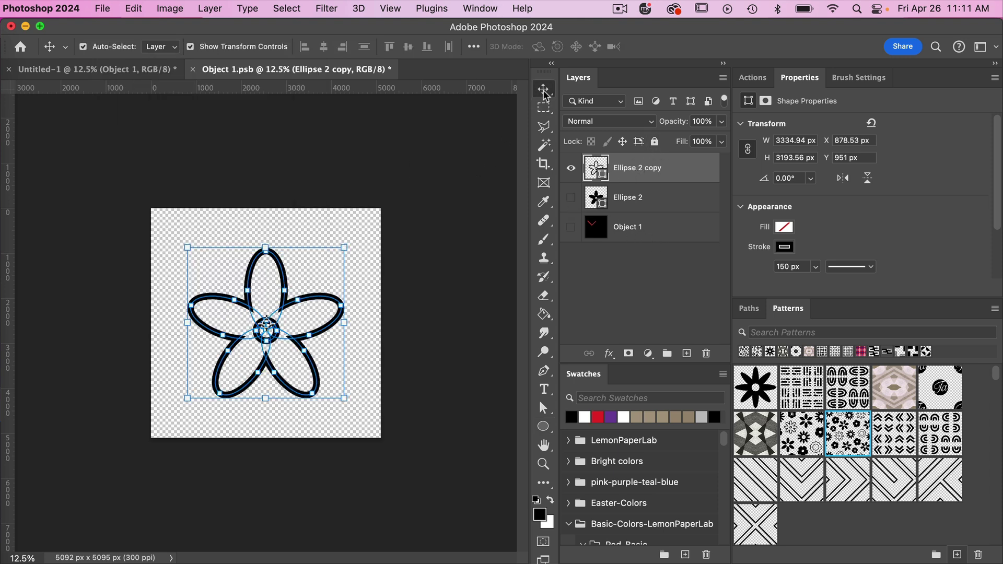
click(425, 198)
drag(326, 301, 308, 319)
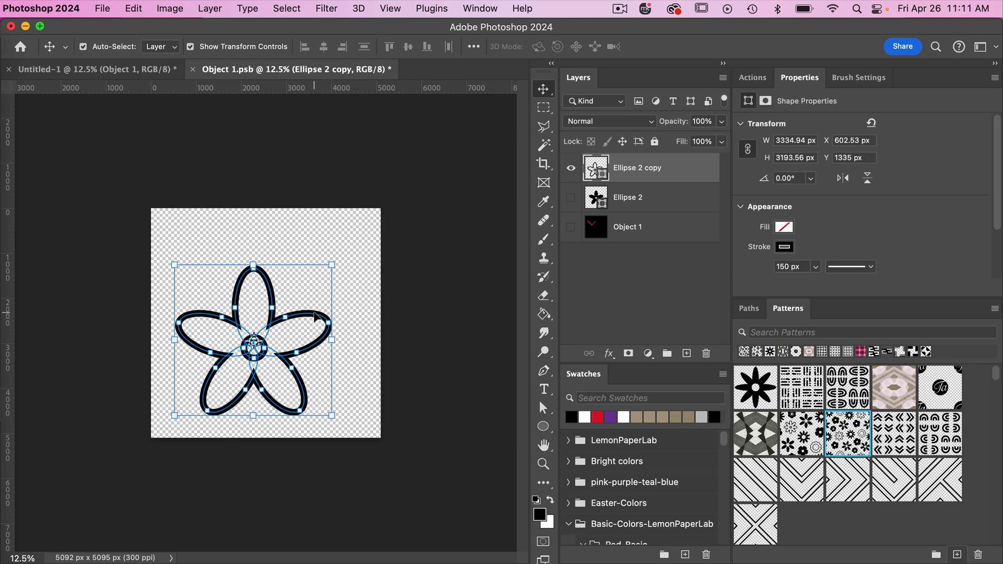
click(571, 168)
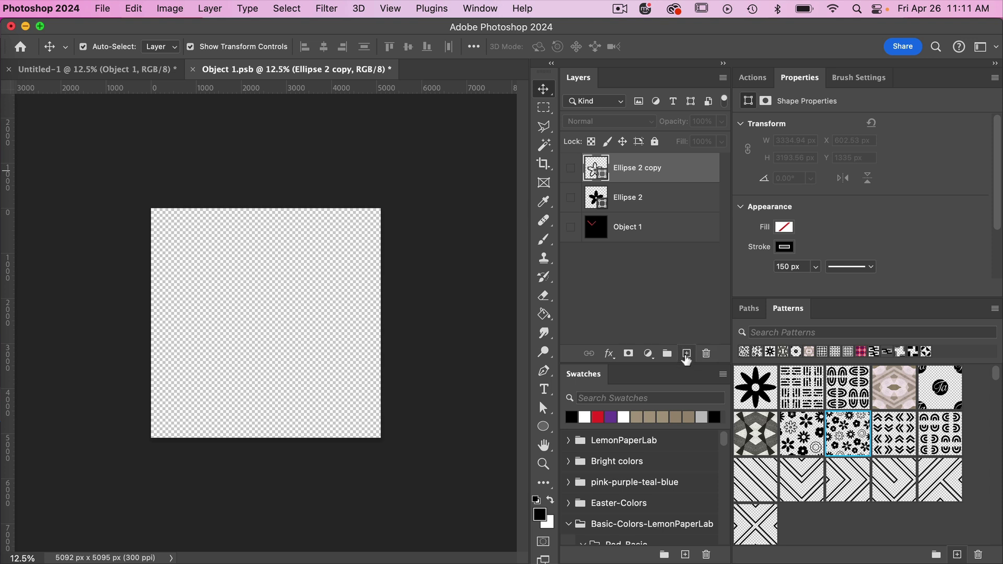
Draw a black circle about 926 px in diameter in the upper part of the canvas on a new layer
click(686, 353)
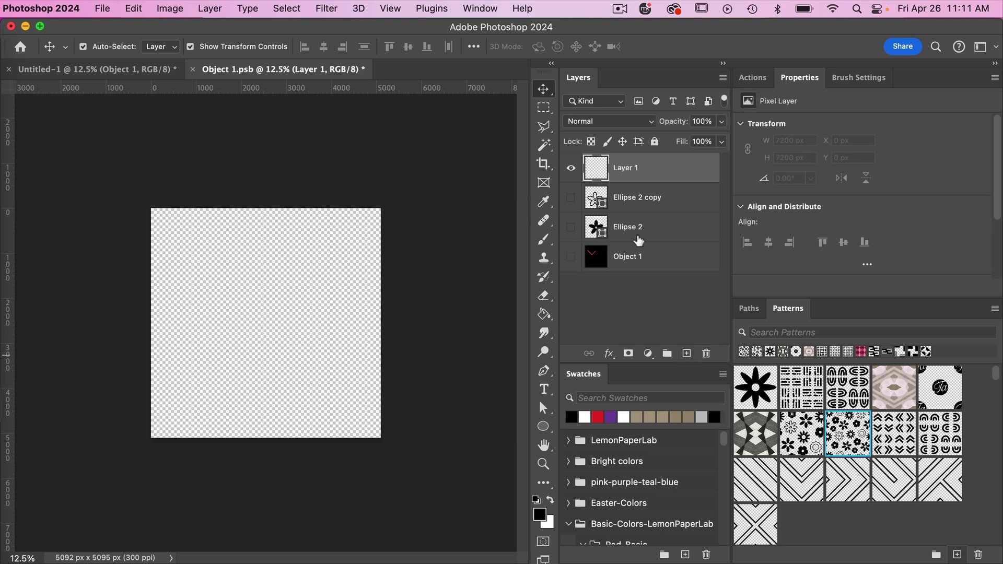
click(543, 426)
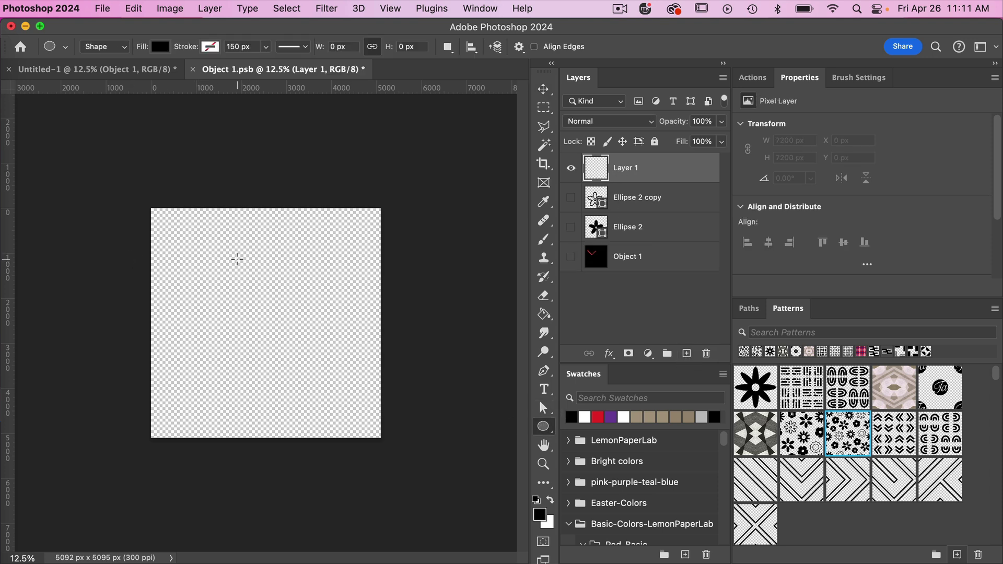
drag(237, 259, 265, 281)
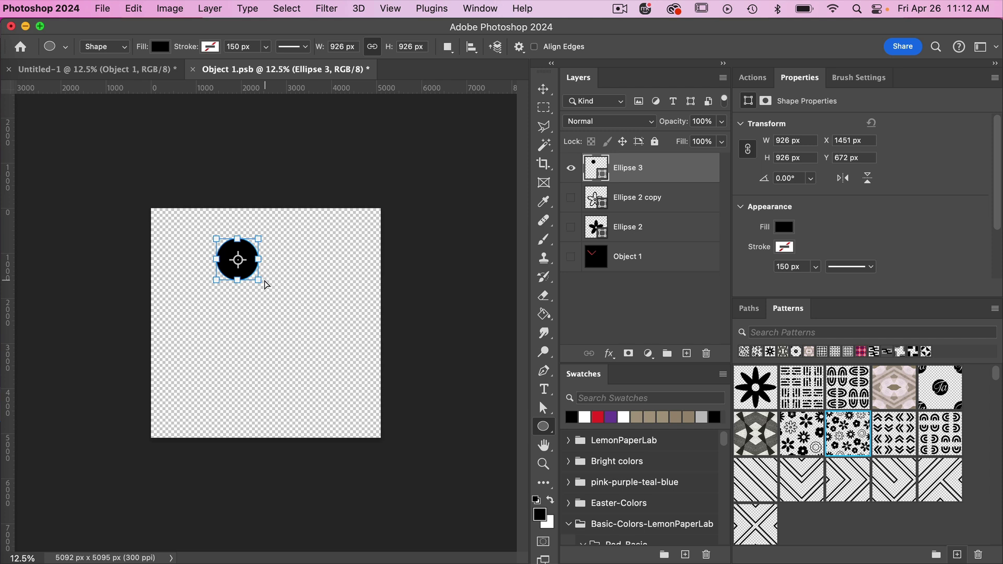
Duplicate the circle with a 72° rotation around the bottom point of the original circle
key(super+t)
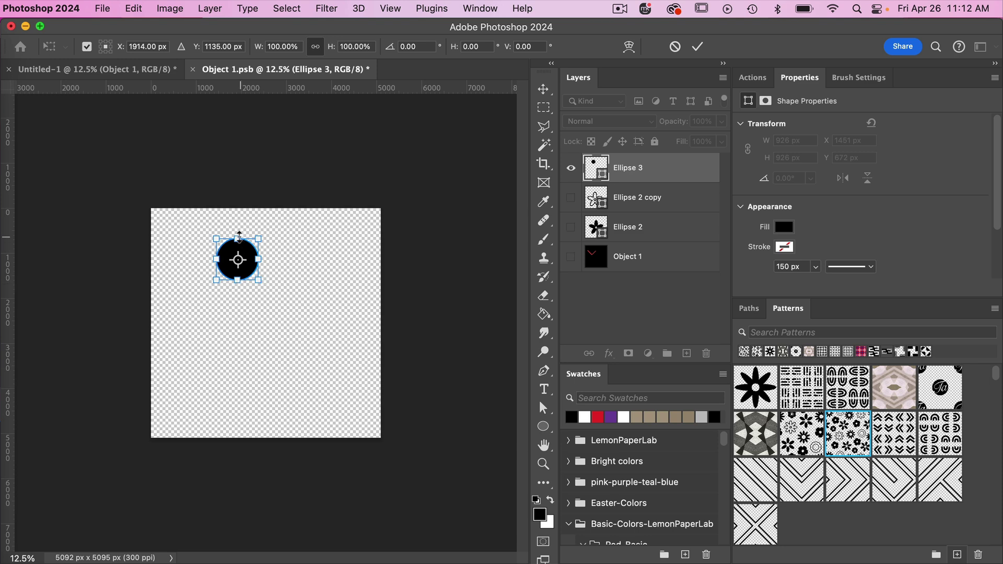
drag(238, 259, 238, 280)
drag(269, 229, 282, 237)
click(398, 47)
text(72)
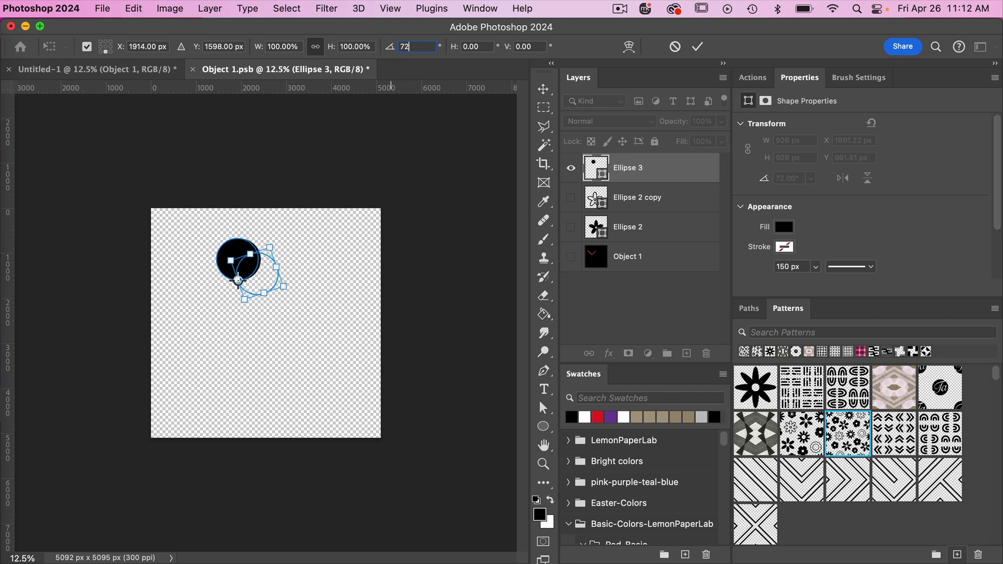
click(697, 47)
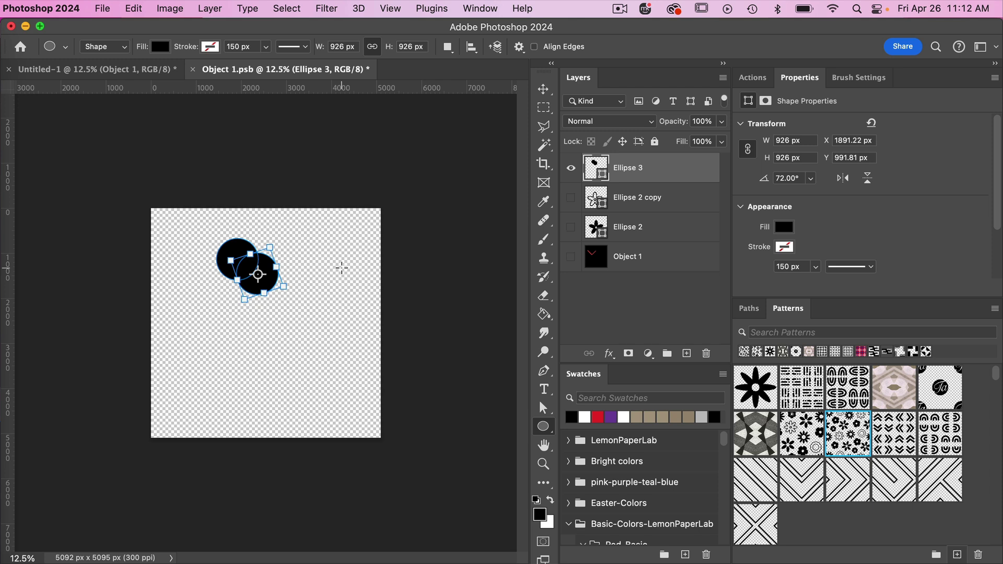
Repeat the rotated duplication three more times to complete a rounded five-petal flower, and deselect it
key(shift+alt)
key(super+alt+shift+t)
key(super+alt+shift+t)
key(super+alt+shift+t)
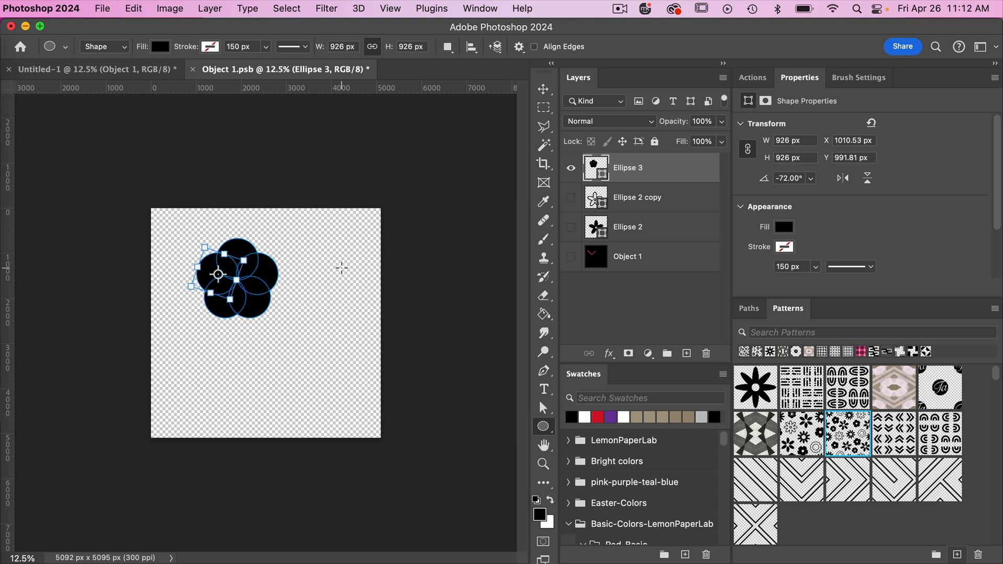
key(v)
click(353, 266)
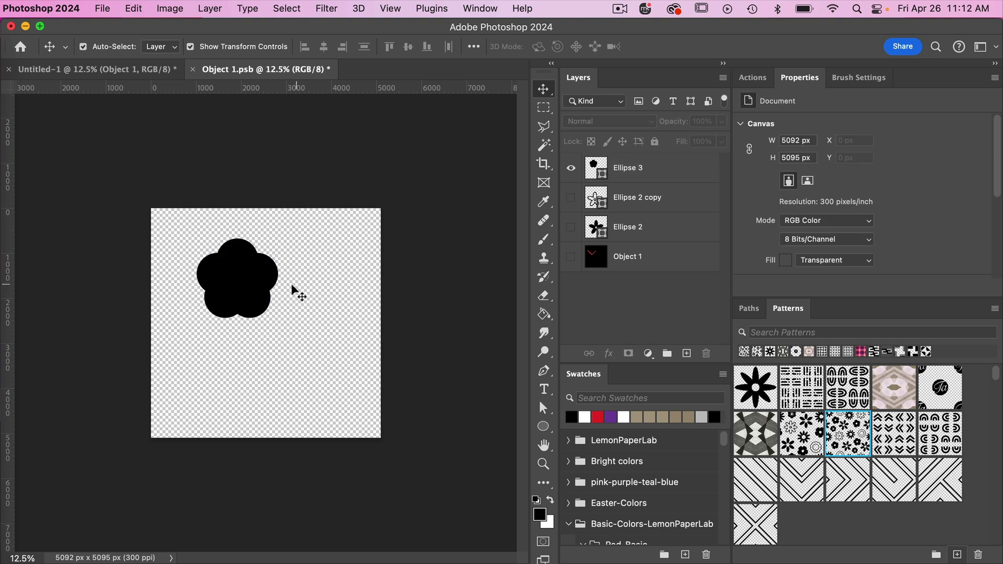
Fill the rounded flower with white and draw a black circle about 470 px in diameter at its centre on a new layer
click(544, 425)
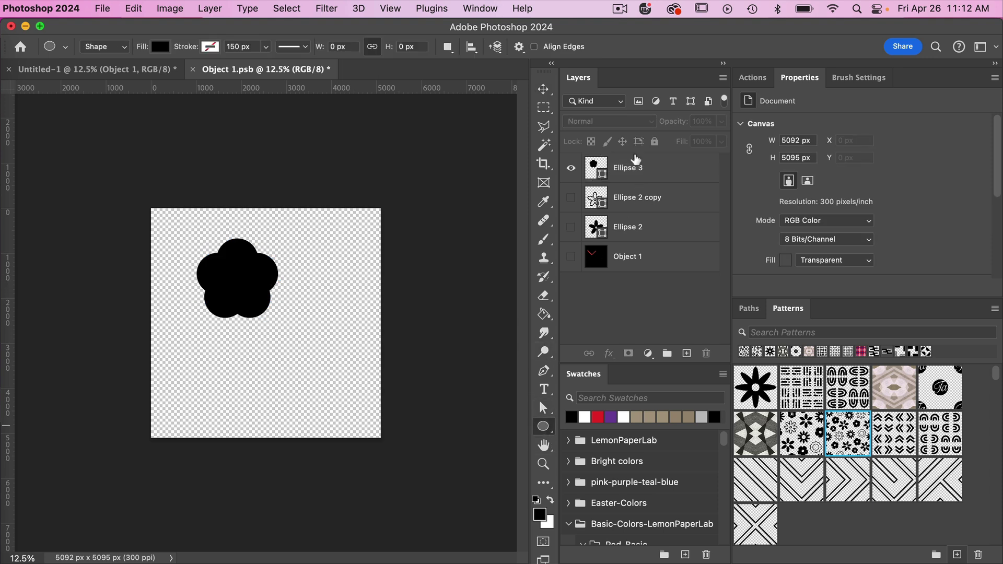
click(636, 162)
click(153, 47)
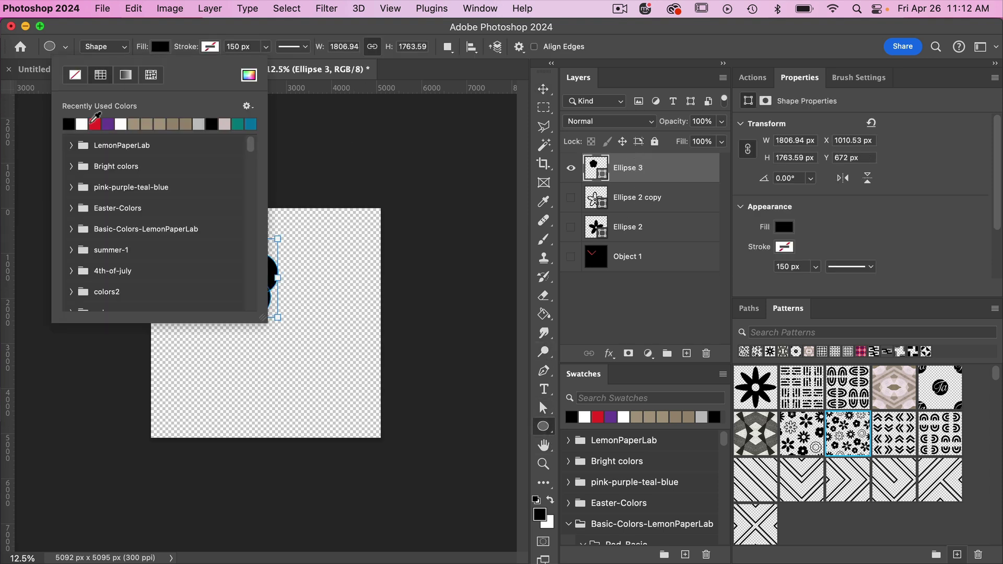
click(82, 124)
click(686, 354)
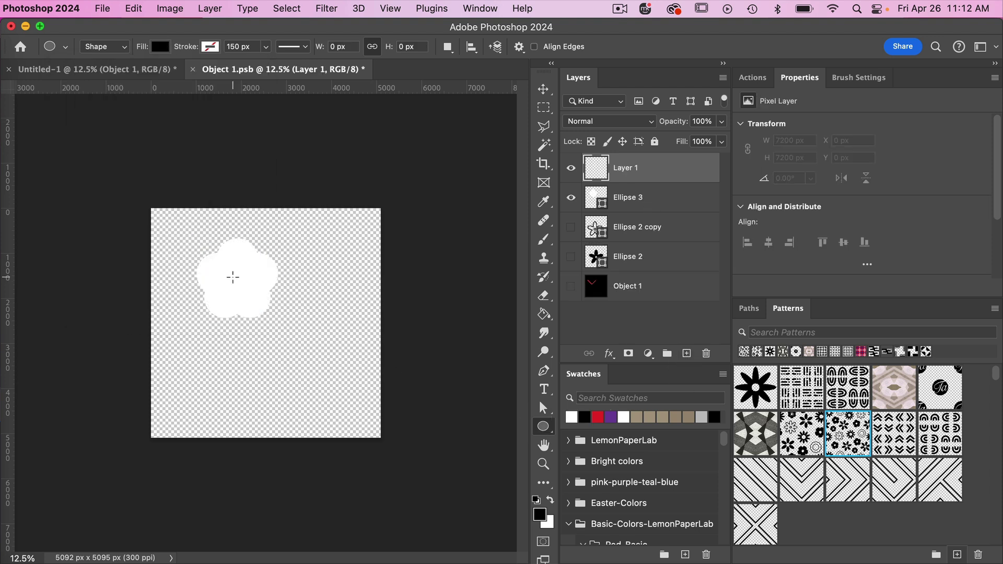
drag(233, 276, 248, 292)
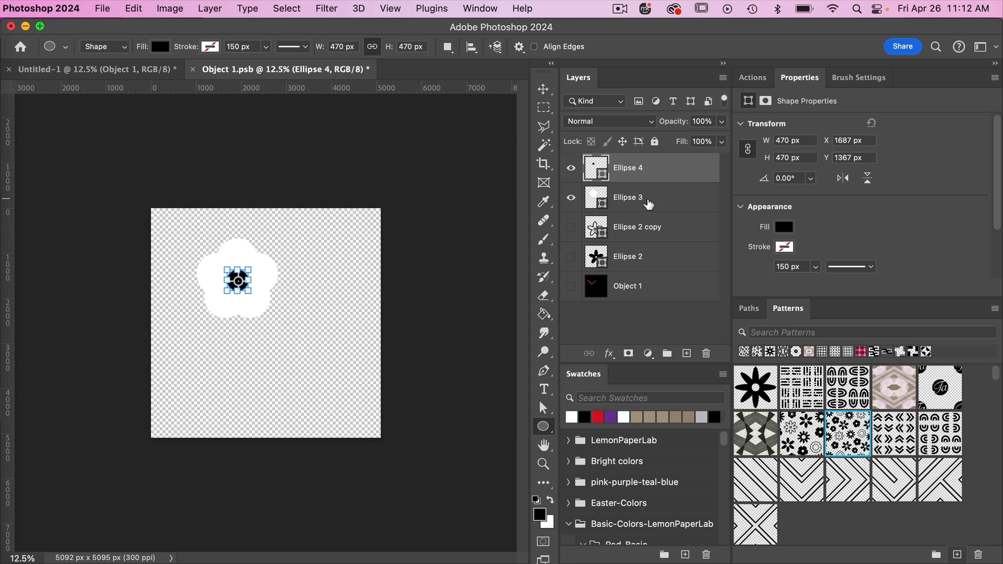
Subtract the small centre circle from the rounded flower and move the combined shape to the middle of the canvas
shift+click(645, 202)
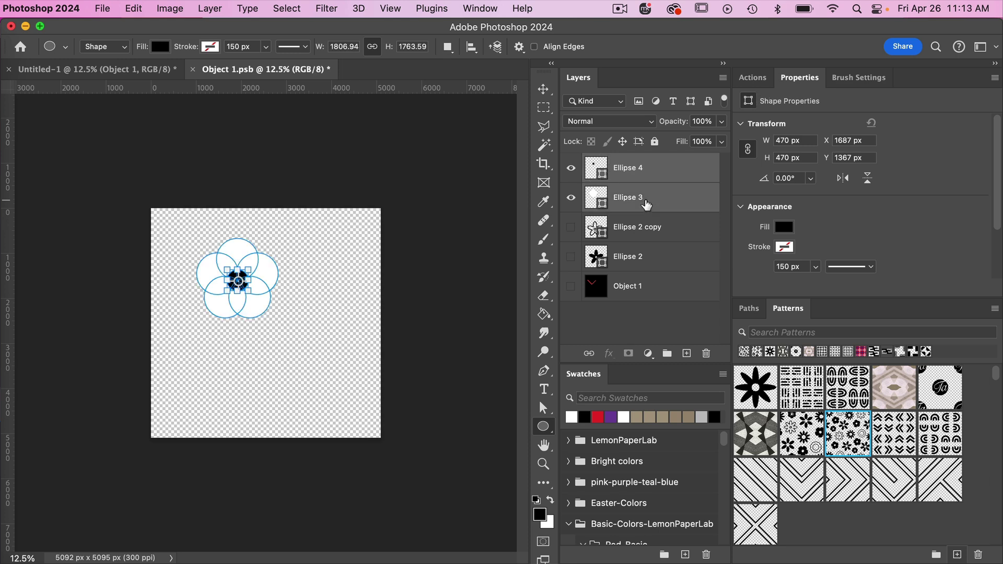
click(209, 9)
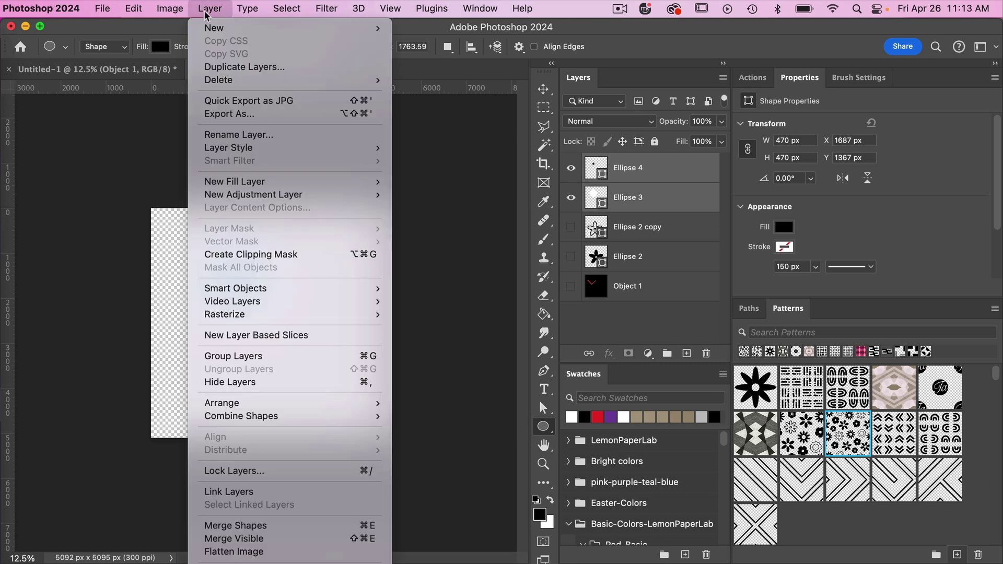
mouse_move(293, 416)
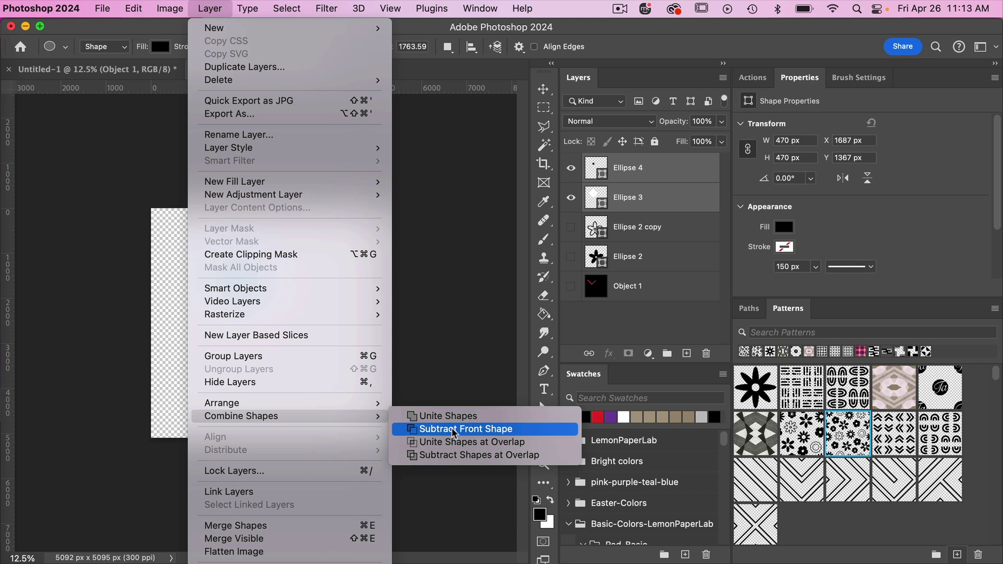
click(451, 427)
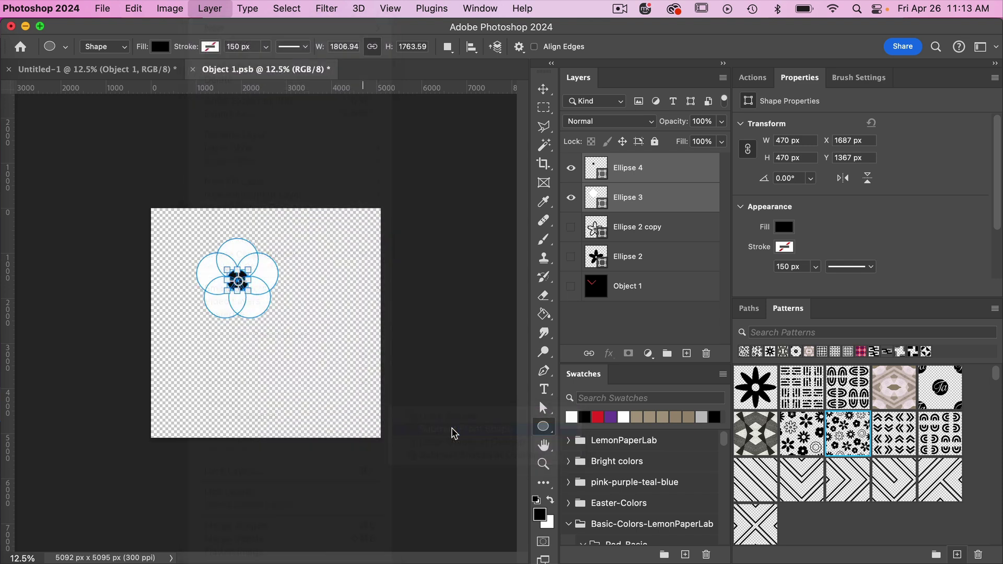
key(v)
click(351, 315)
drag(249, 265, 278, 297)
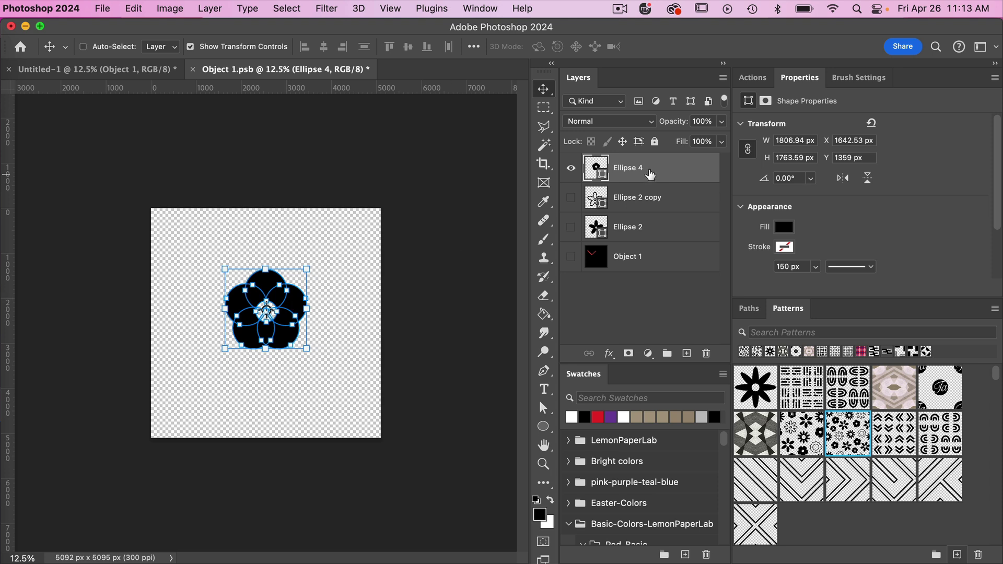
Duplicate the rounded flower as an outline with no fill and a black 150 px stroke, and hide the Ellipse 4 layer
key(super+j)
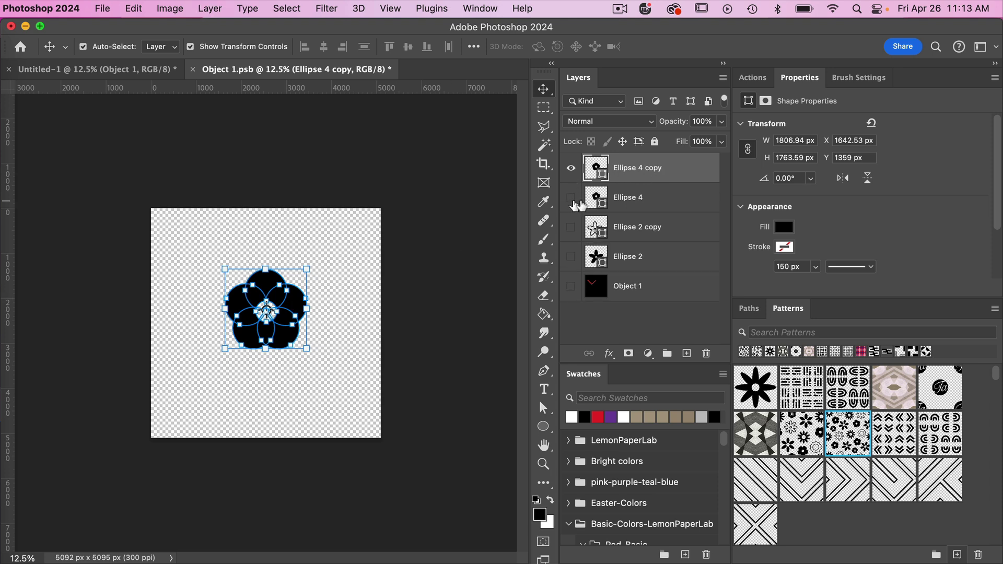
click(541, 427)
click(160, 47)
click(74, 75)
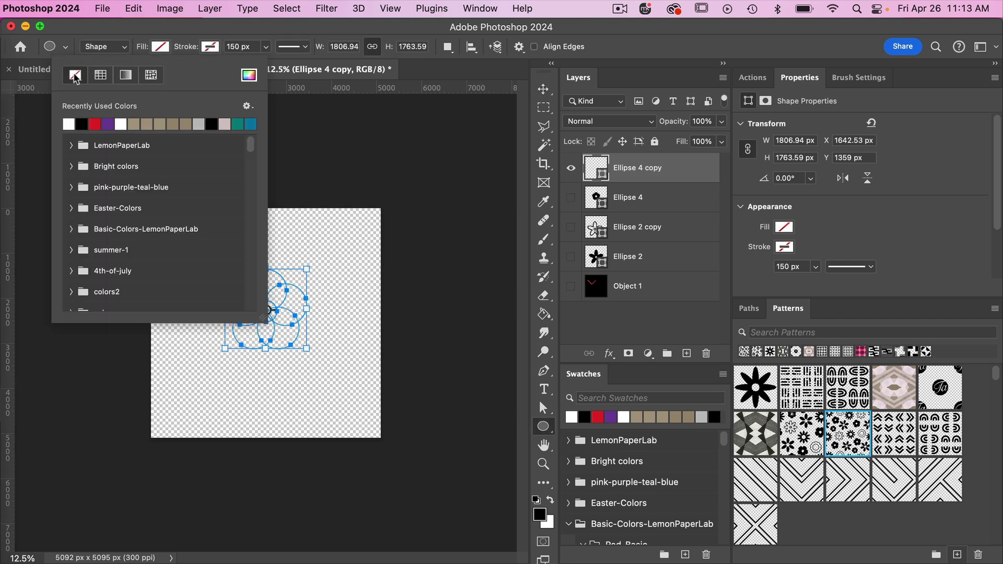
click(211, 47)
click(132, 123)
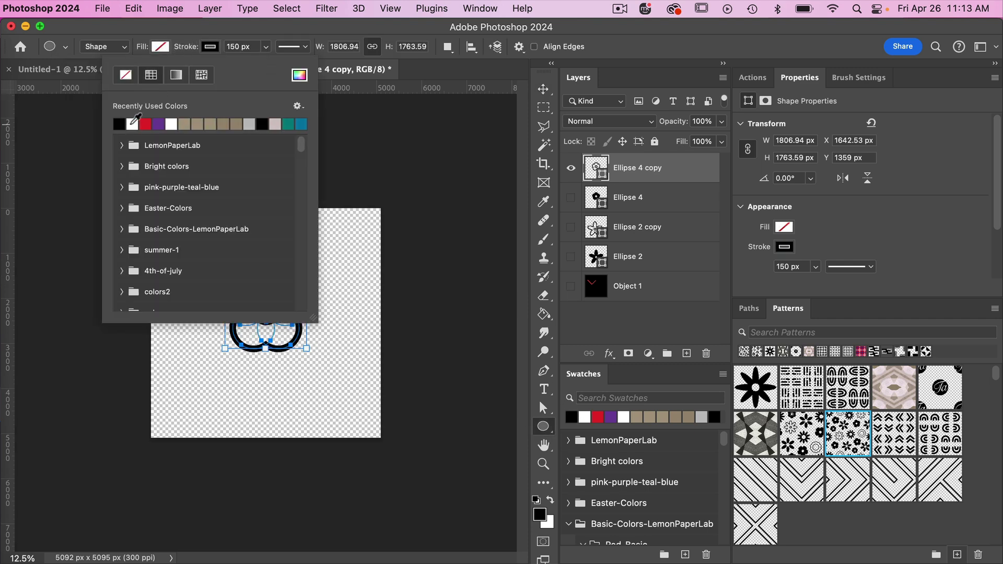
click(297, 34)
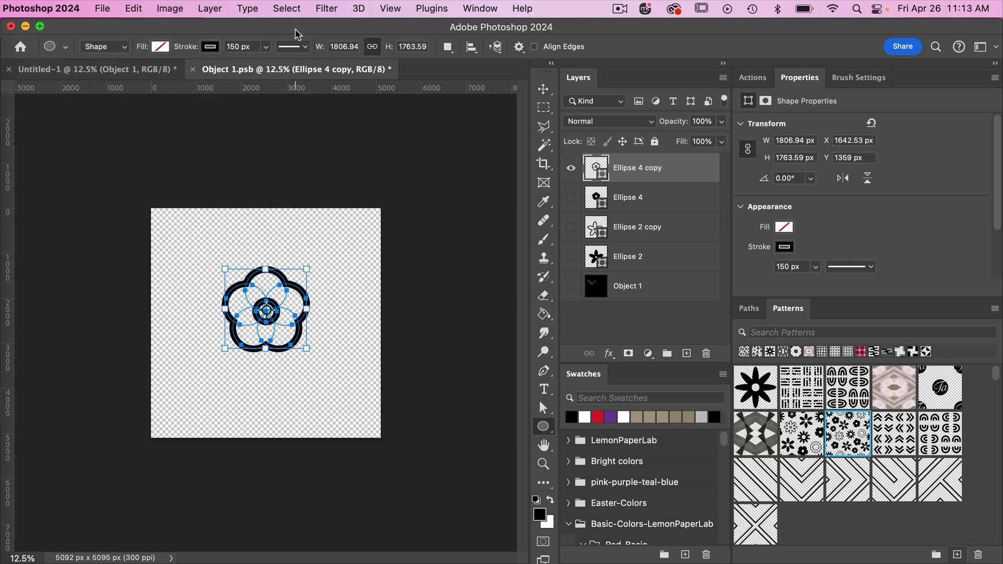
key(v)
click(372, 236)
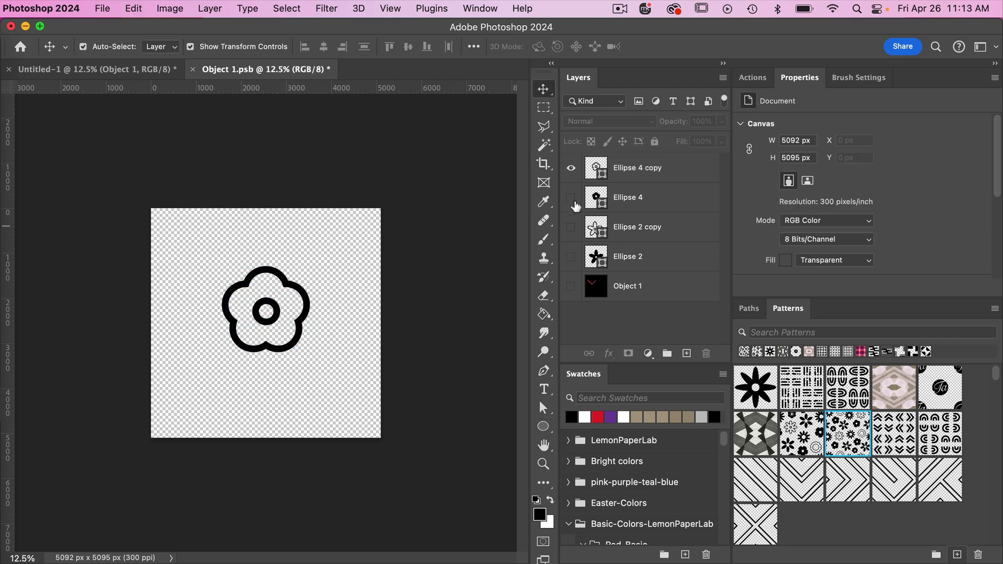
Show only the Ellipse 2 and Ellipse 2 copy flowers and scale them down together to about 2298 × 2277 px overall
click(571, 234)
click(571, 256)
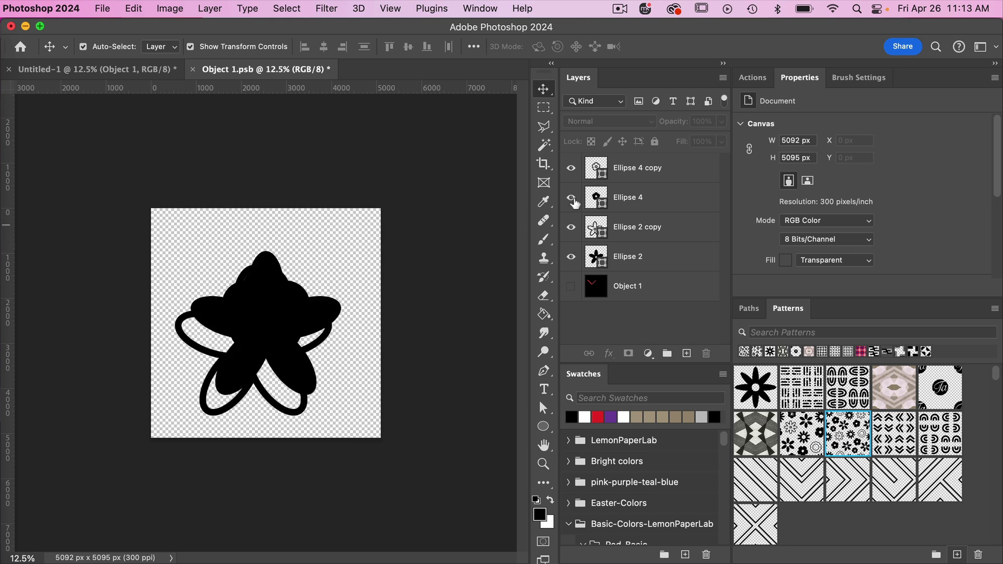
drag(574, 204, 570, 168)
click(627, 227)
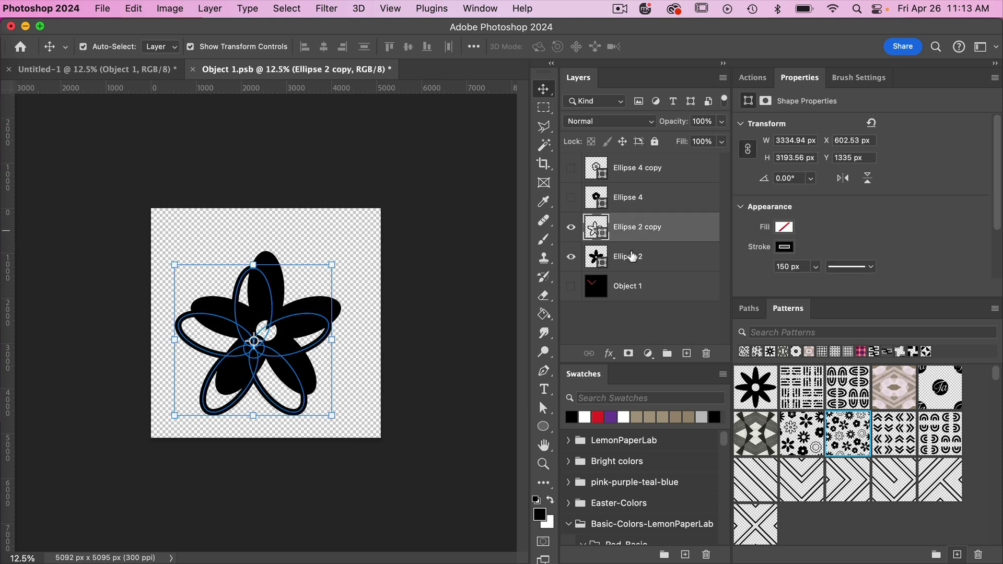
shift+click(632, 257)
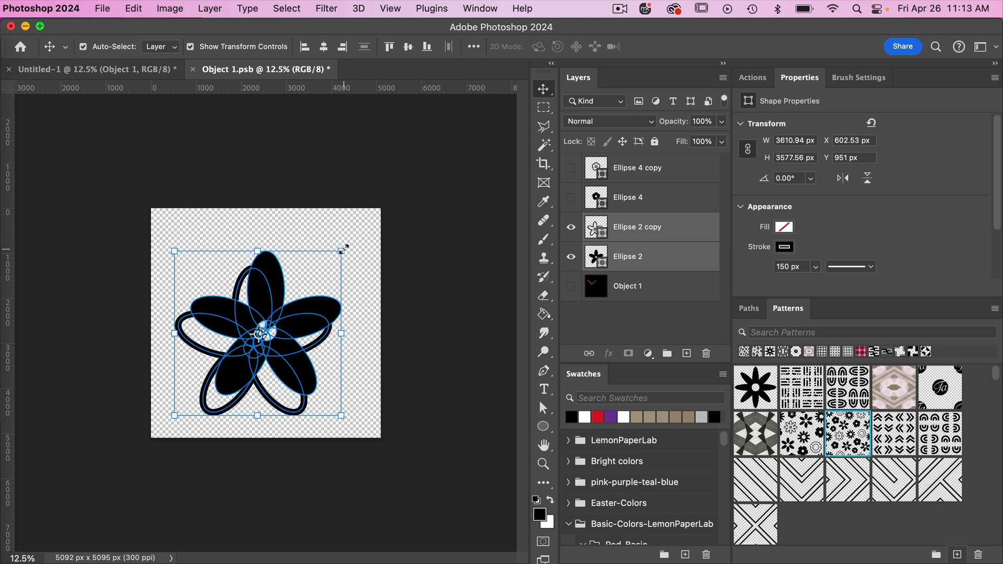
drag(344, 247, 307, 273)
click(731, 47)
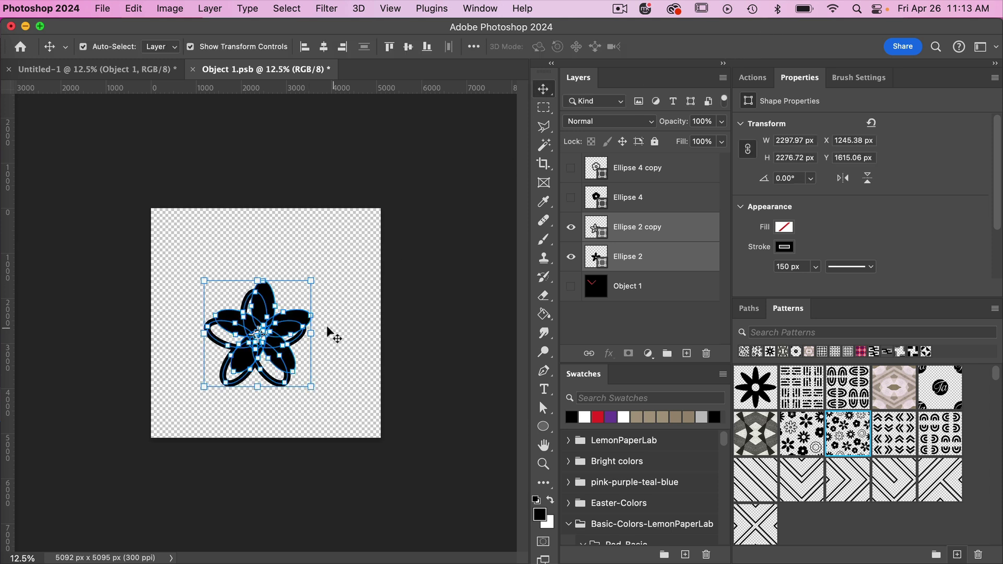
Move the solid long-petalled flower to the upper right of the canvas and show both rounded flower layers
click(351, 298)
drag(306, 322, 371, 256)
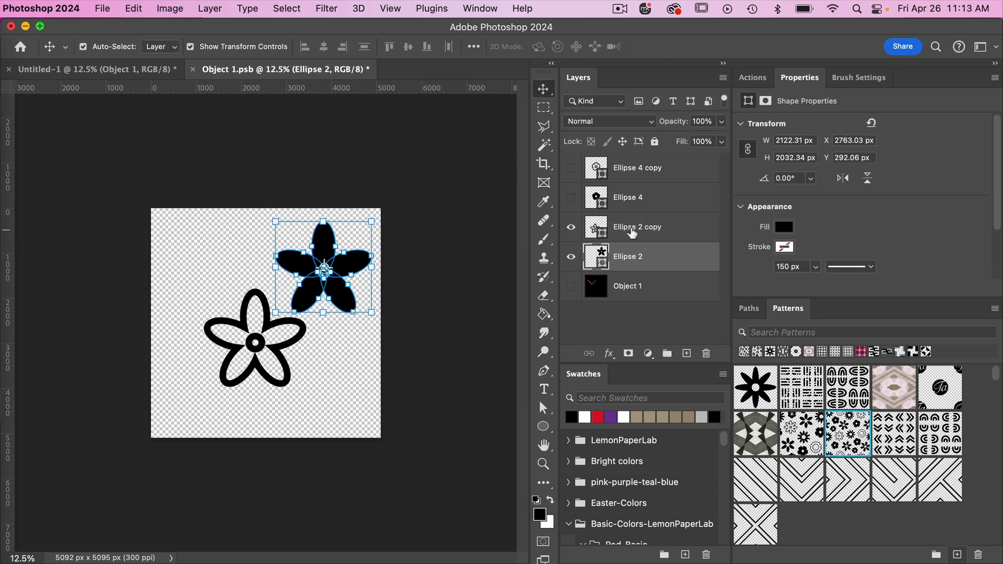
click(570, 197)
click(570, 168)
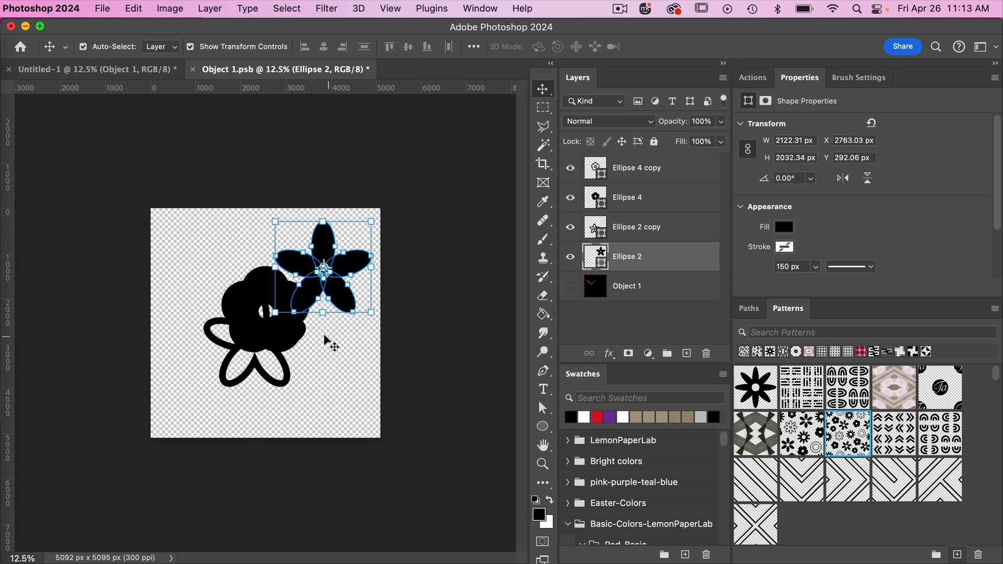
Move the outlined rounded flower to the lower right of the canvas and the solid rounded flower to the upper left
click(340, 377)
drag(291, 342, 365, 410)
click(263, 290)
drag(264, 290, 211, 238)
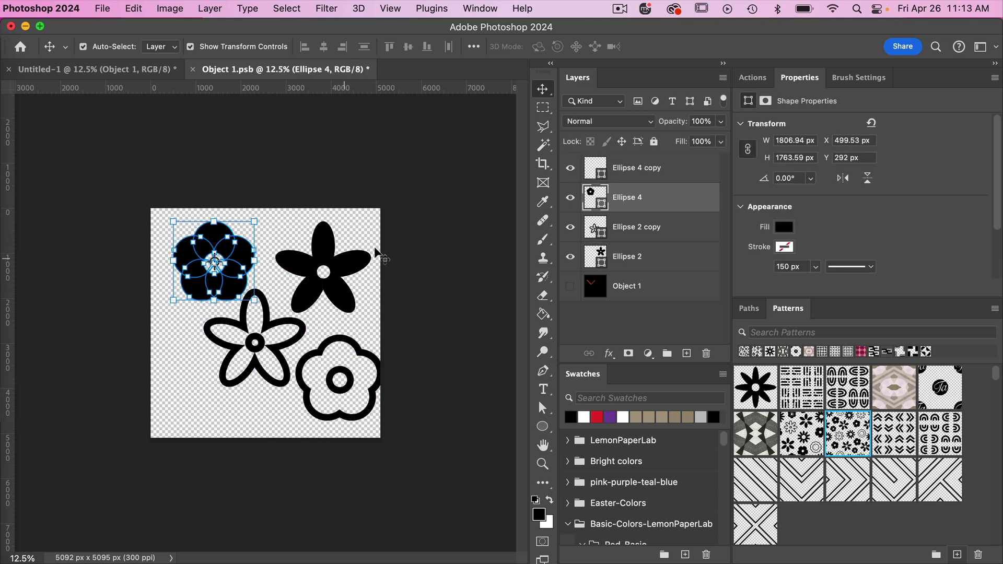
Deselect the layers and turn on Pattern Preview for the flower tile
click(414, 244)
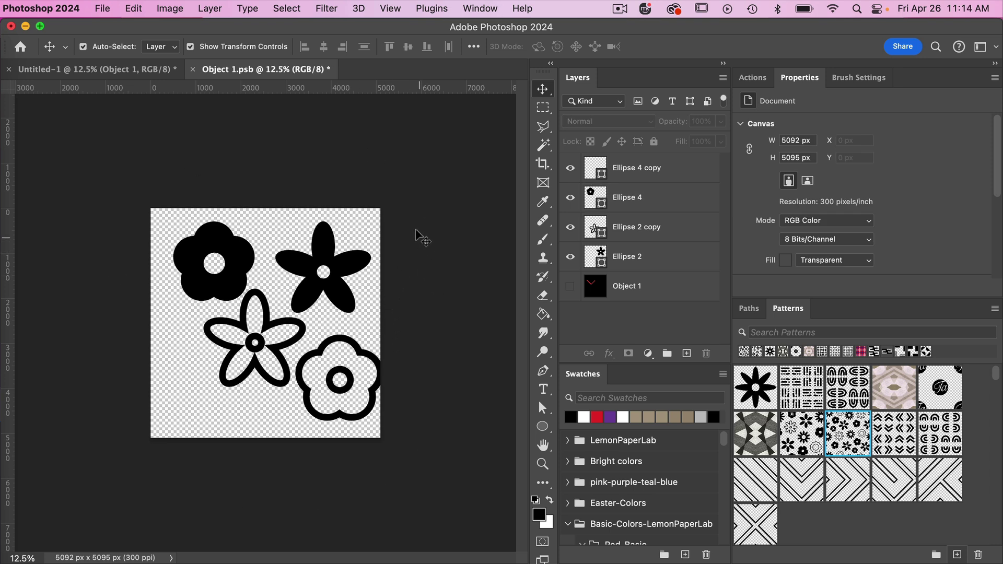
click(393, 9)
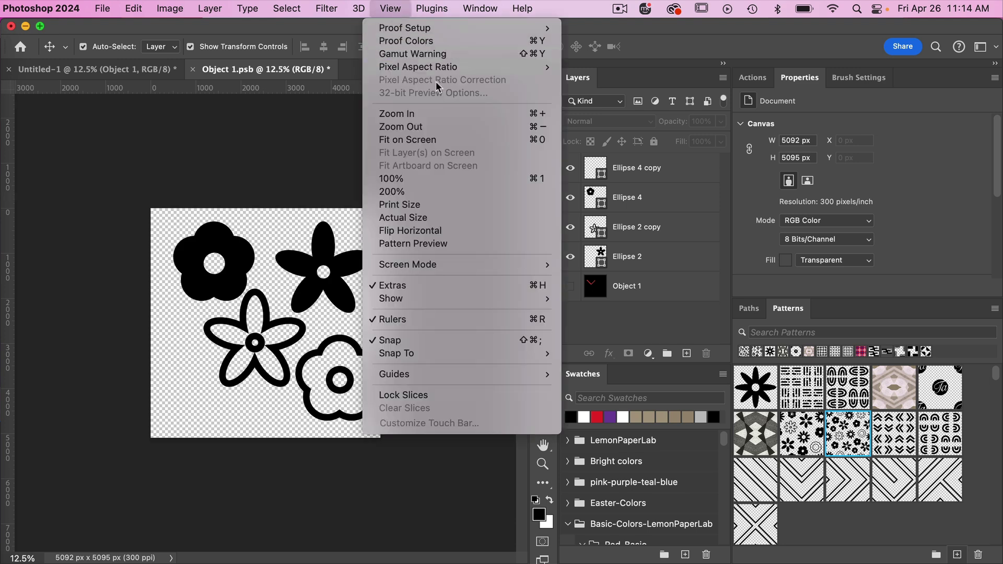
click(423, 244)
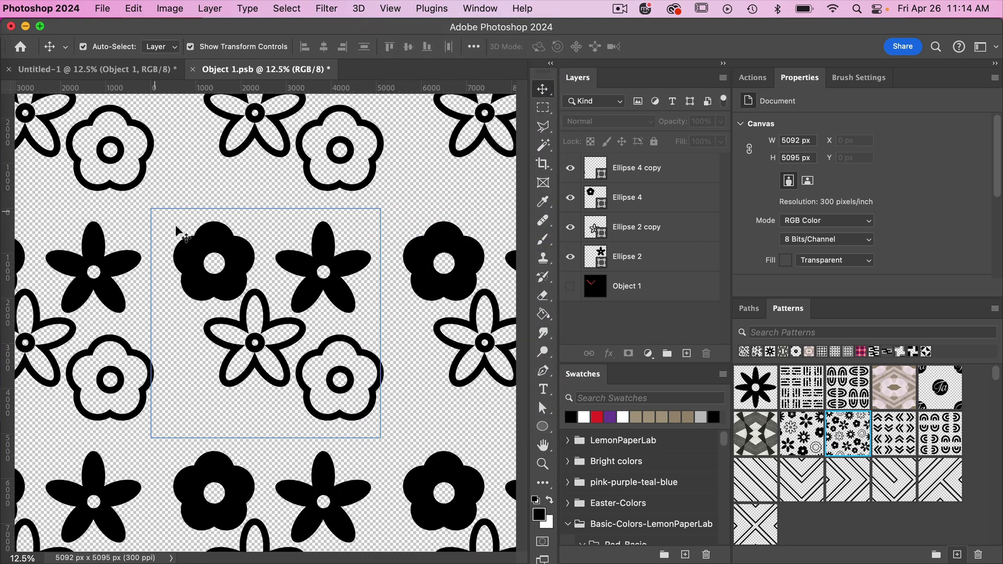
Rotate the solid rounded flower by about -43° and the solid long-petalled flower by about -48°
click(570, 286)
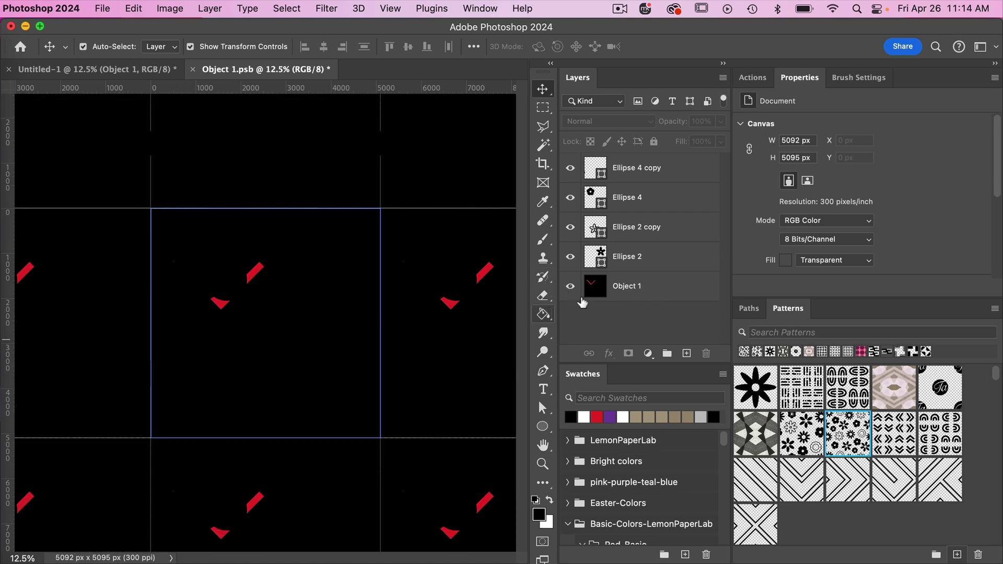
click(570, 287)
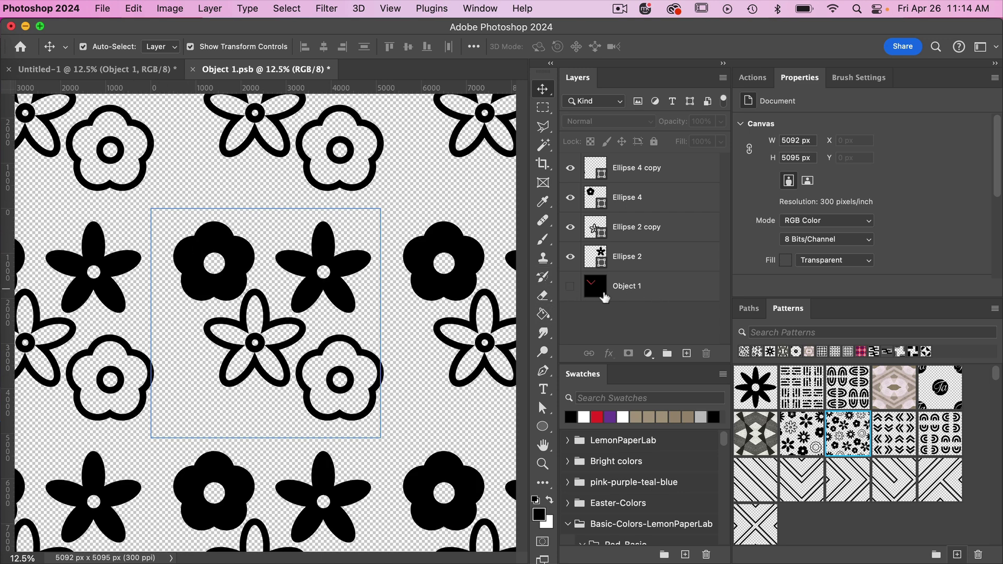
click(238, 264)
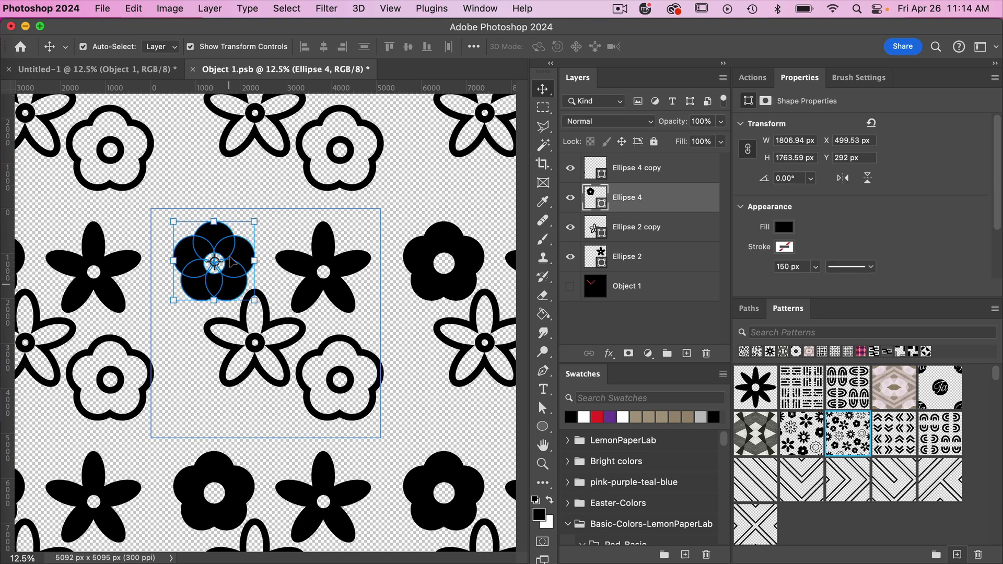
drag(219, 310, 262, 295)
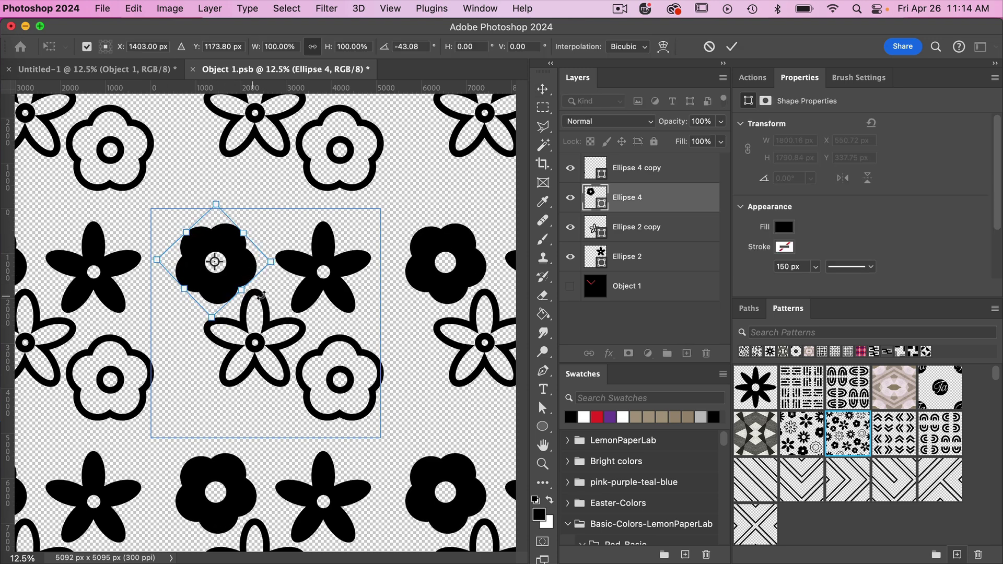
click(731, 46)
click(347, 281)
drag(328, 324, 372, 304)
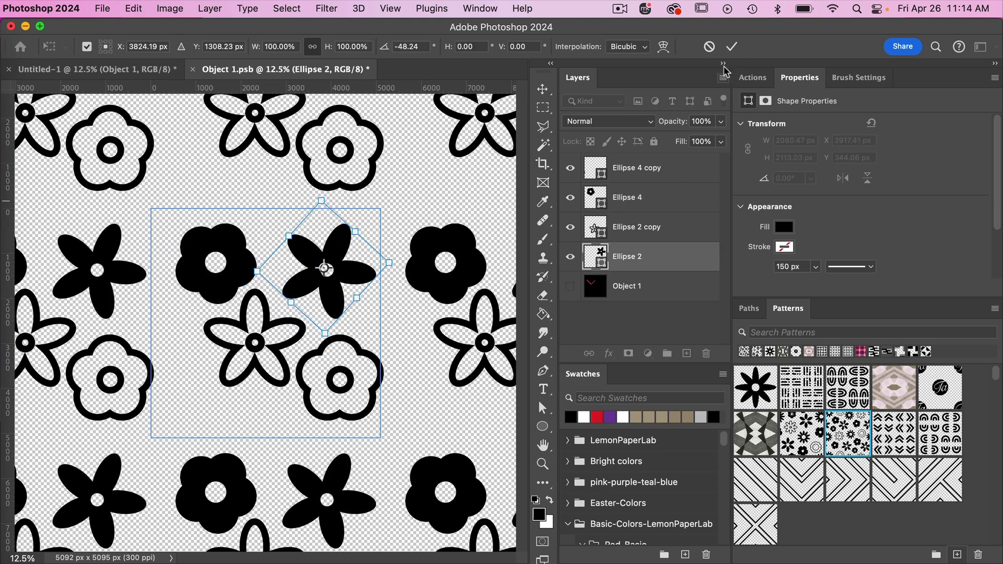
click(731, 47)
Rotate the outlined long-petalled flower by about -60° and turn the outlined rounded flower counterclockwise as well
click(282, 379)
drag(255, 399, 331, 348)
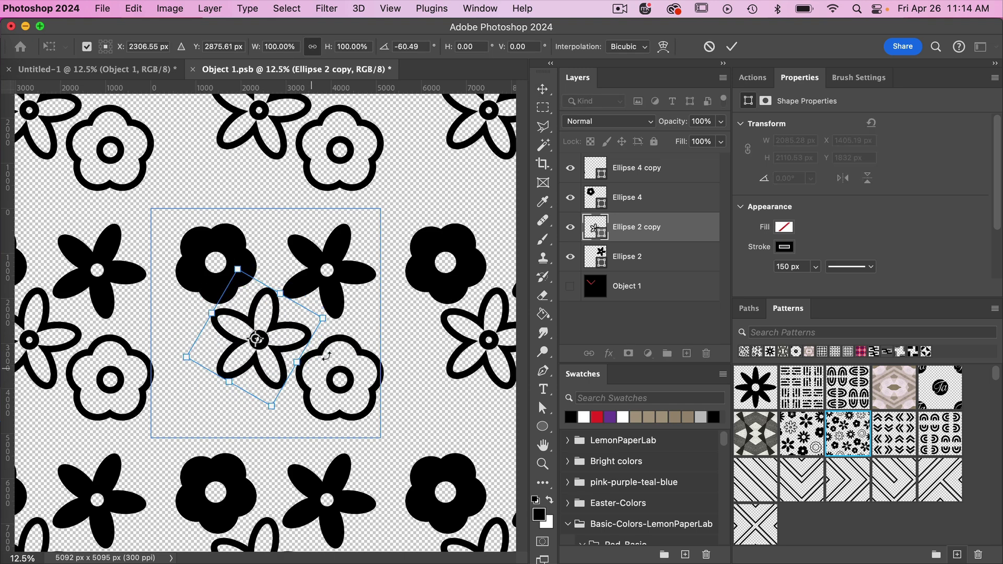
click(734, 47)
click(362, 358)
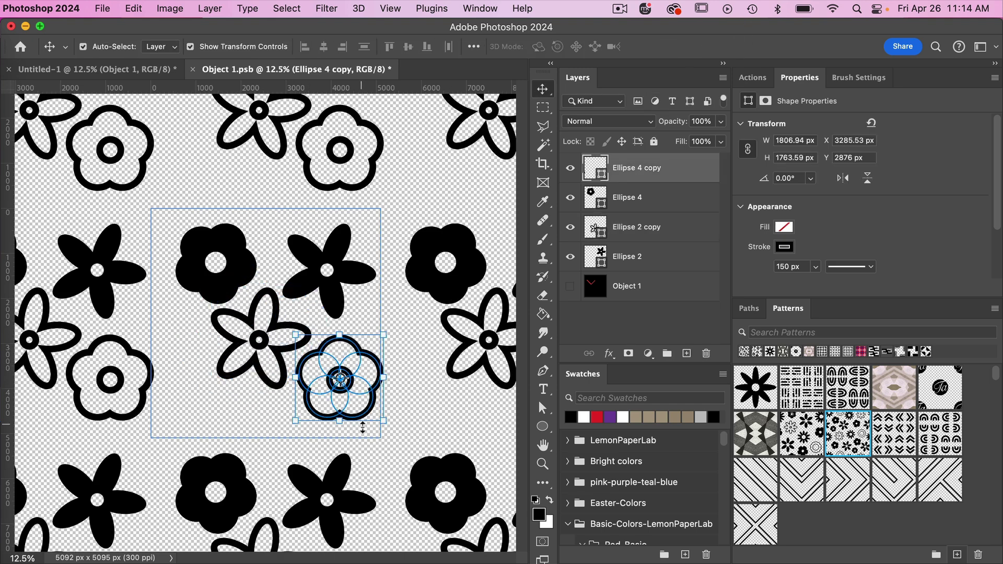
drag(345, 433, 389, 391)
click(731, 46)
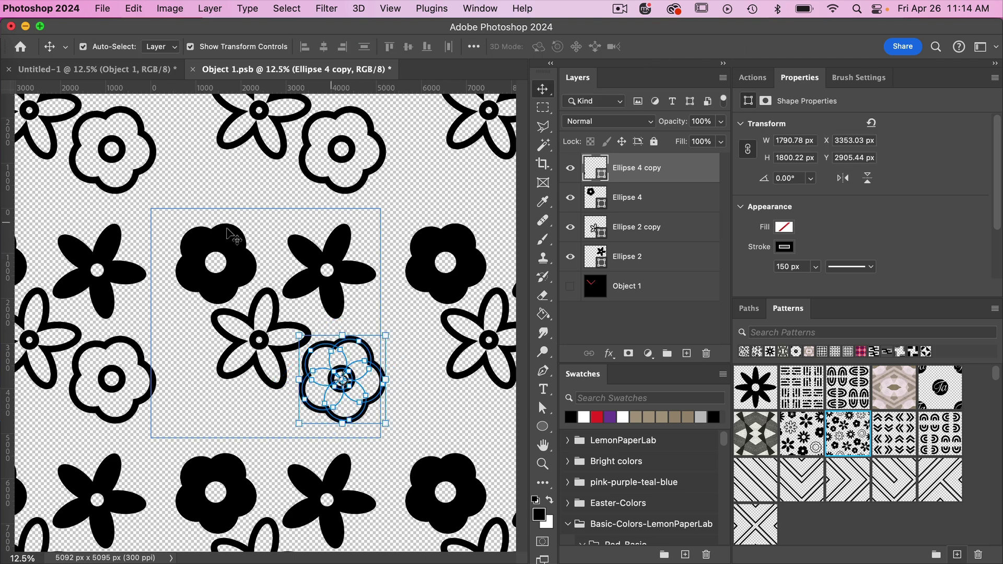
Select all four flowers and scale them down together to about 3372 × 3207 px overall
drag(162, 208, 402, 418)
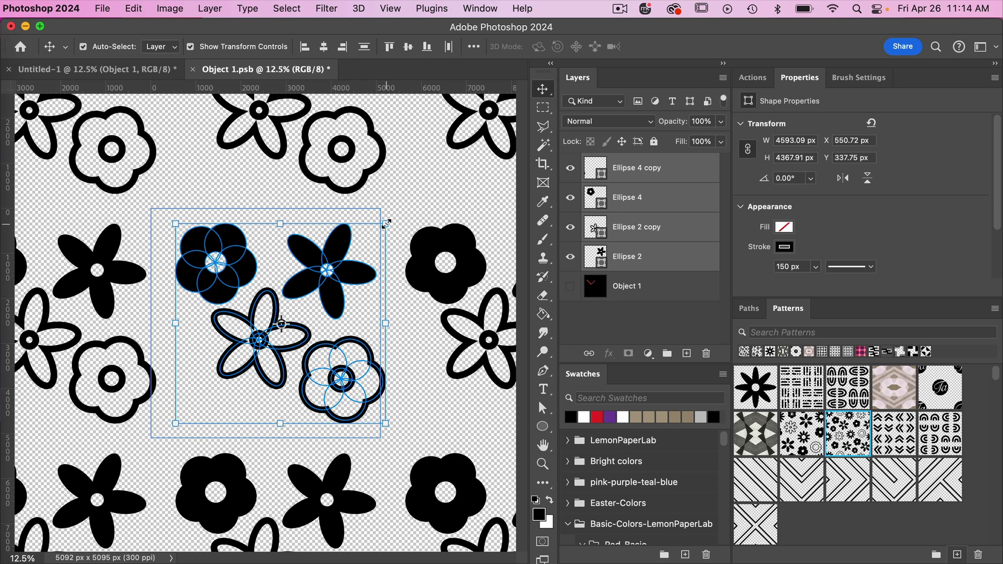
drag(386, 224, 359, 250)
click(729, 48)
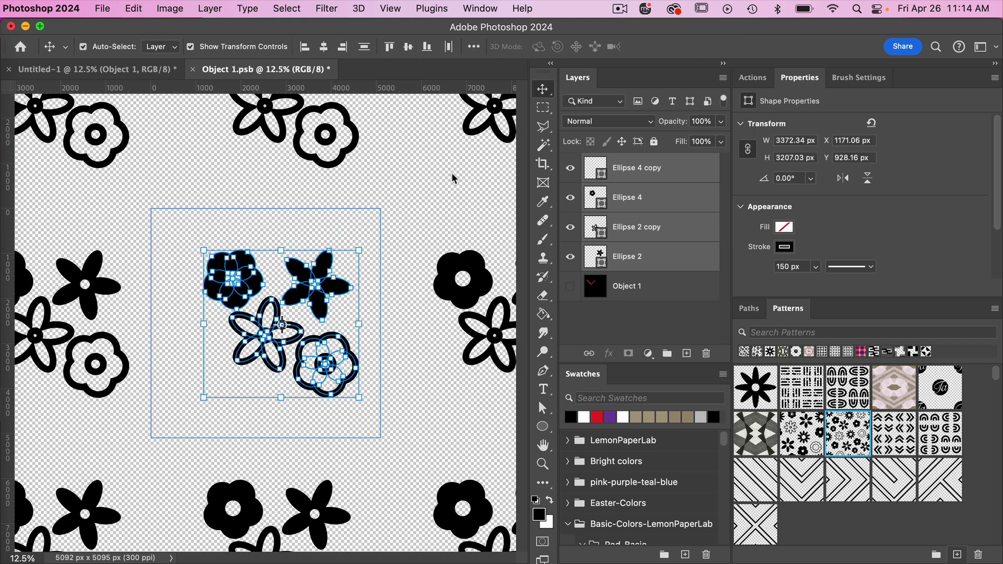
Move the outlined long-petalled flower to the lower left of the tile and the solid long-petalled flower onto its bottom edge
click(406, 236)
drag(292, 330, 237, 342)
drag(329, 277, 289, 414)
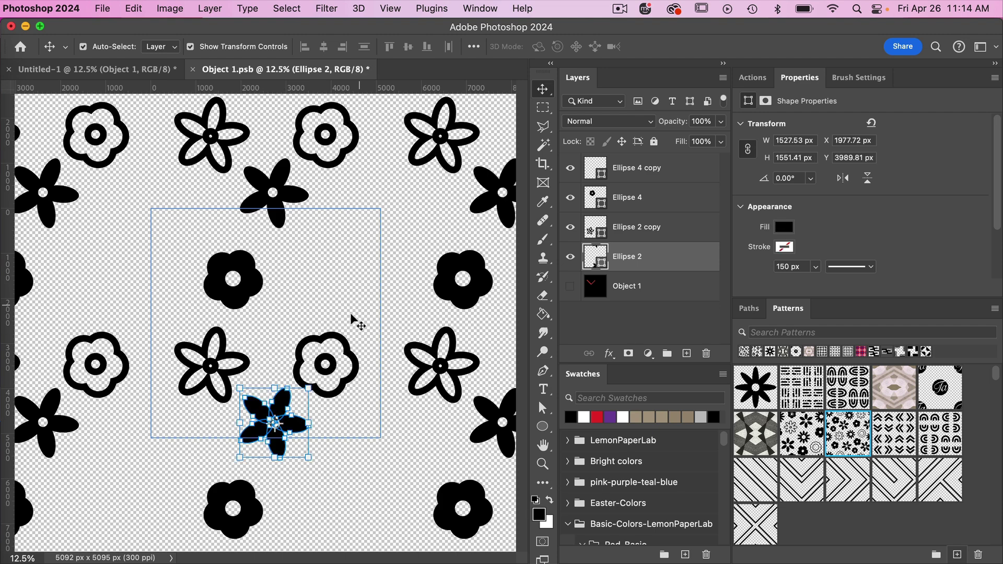
Duplicate the outlined rounded flower onto the tile's upper right edge and the solid rounded flower into the lower right corner, adjusting their spacing
click(345, 345)
drag(340, 342, 396, 224)
click(258, 286)
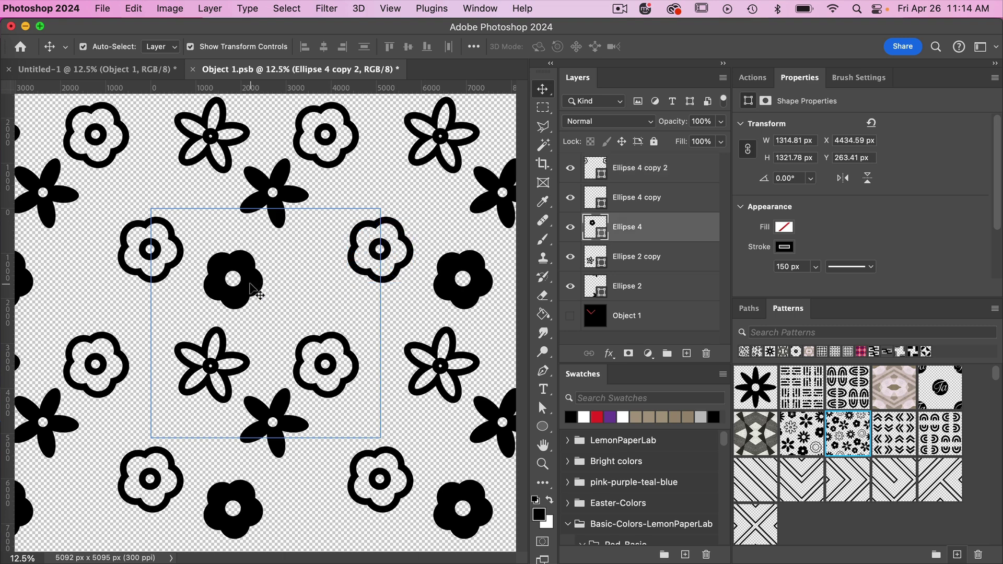
drag(240, 305, 389, 415)
drag(337, 337, 329, 329)
Duplicate the solid long-petalled flower onto the middle of the right edge, rotate it about 37° and shrink it to about 1227 × 1240 px
click(291, 428)
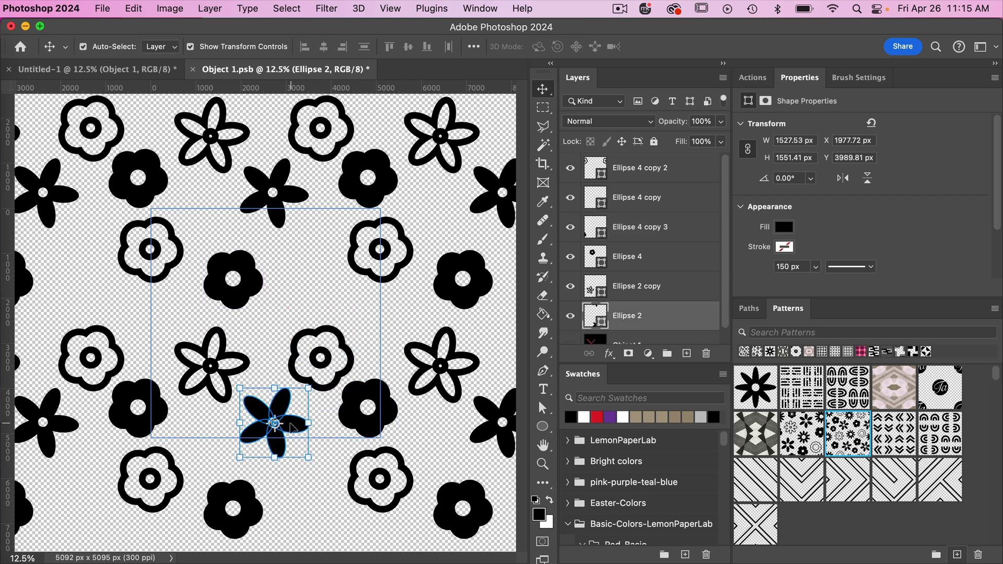
drag(294, 428, 400, 317)
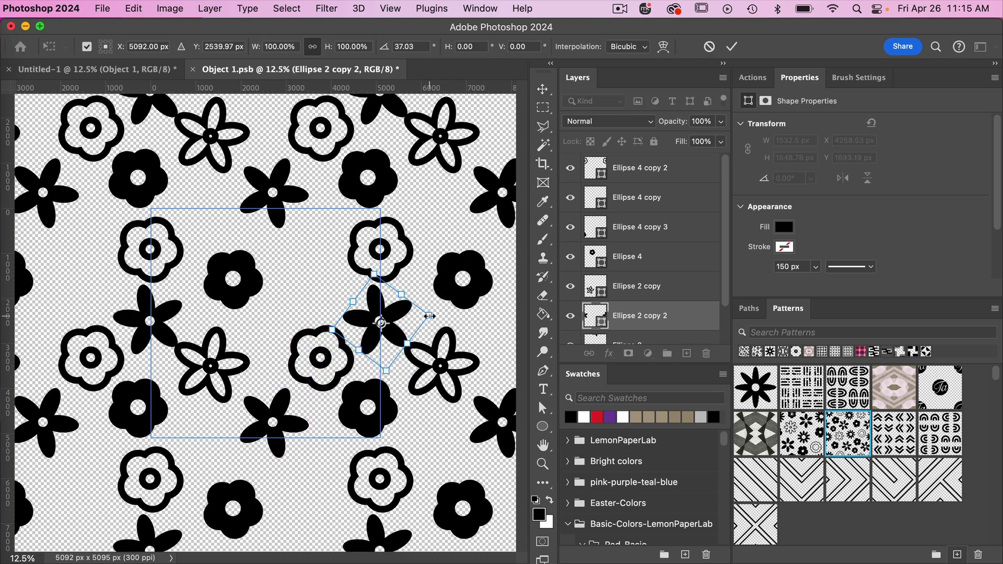
drag(429, 316, 420, 316)
click(730, 46)
Duplicate the outlined long-petalled flower into the gap at the tile's upper right and rotate the copy
click(236, 355)
drag(236, 359, 333, 260)
drag(346, 314, 362, 281)
key(Return)
Duplicate the right-edge solid flower into the tile's centre, scale the copy to about 73% and rotate it slightly
click(390, 336)
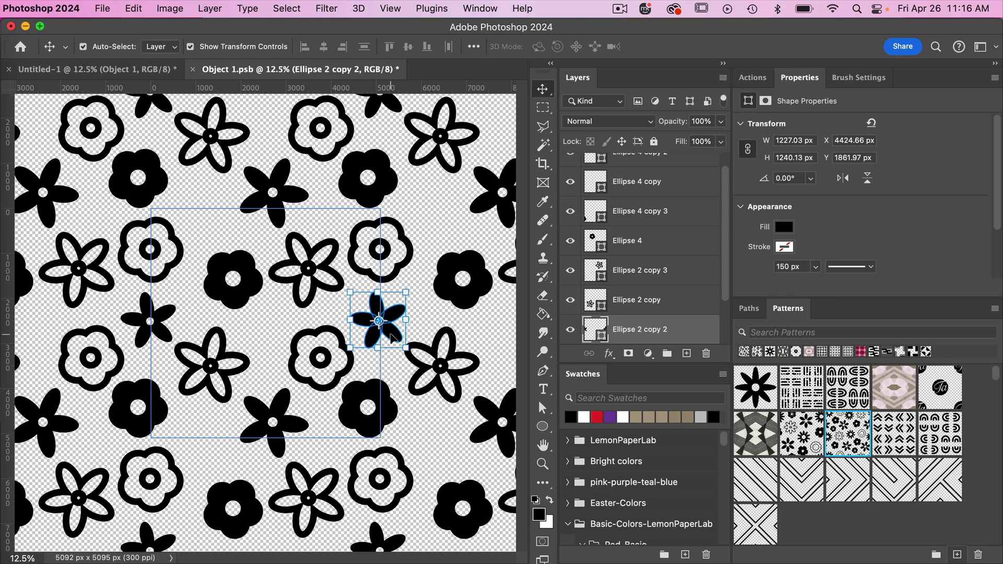
drag(391, 336, 279, 338)
click(294, 296)
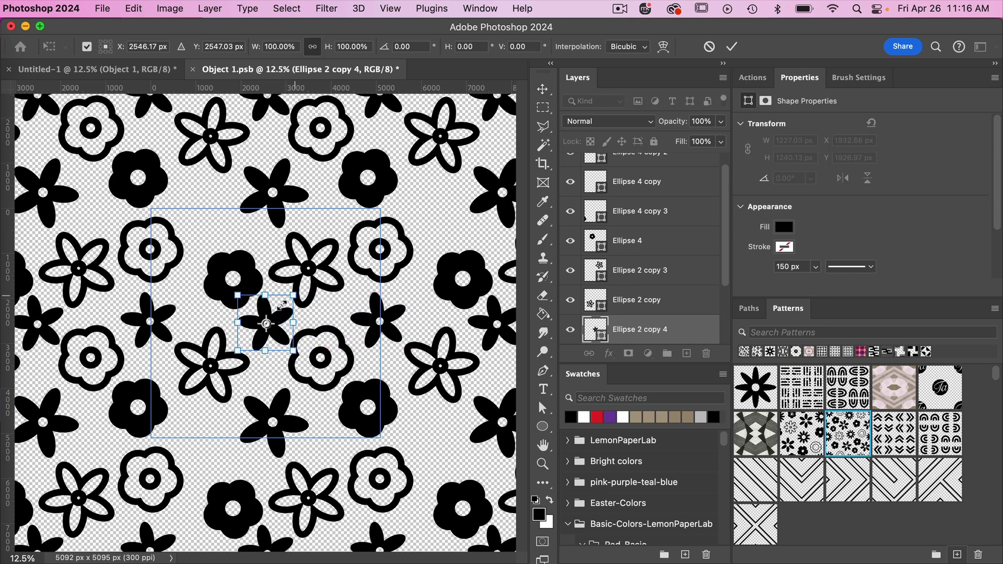
drag(294, 295, 285, 303)
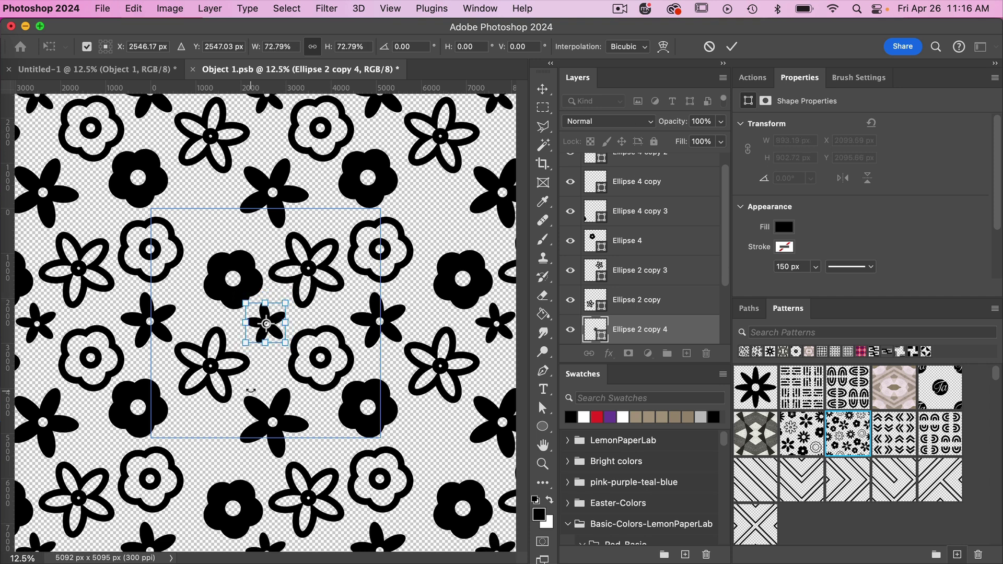
drag(288, 356, 266, 365)
click(731, 46)
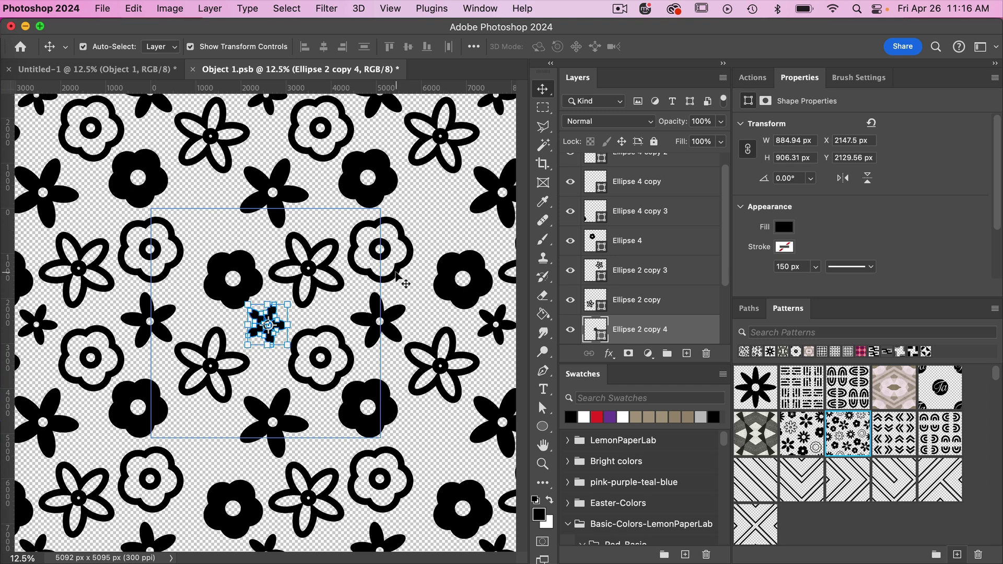
Nudge the small central flower down and the solid long-petalled flower on the bottom edge to the right to even the gaps
click(401, 275)
drag(271, 339, 270, 344)
click(346, 299)
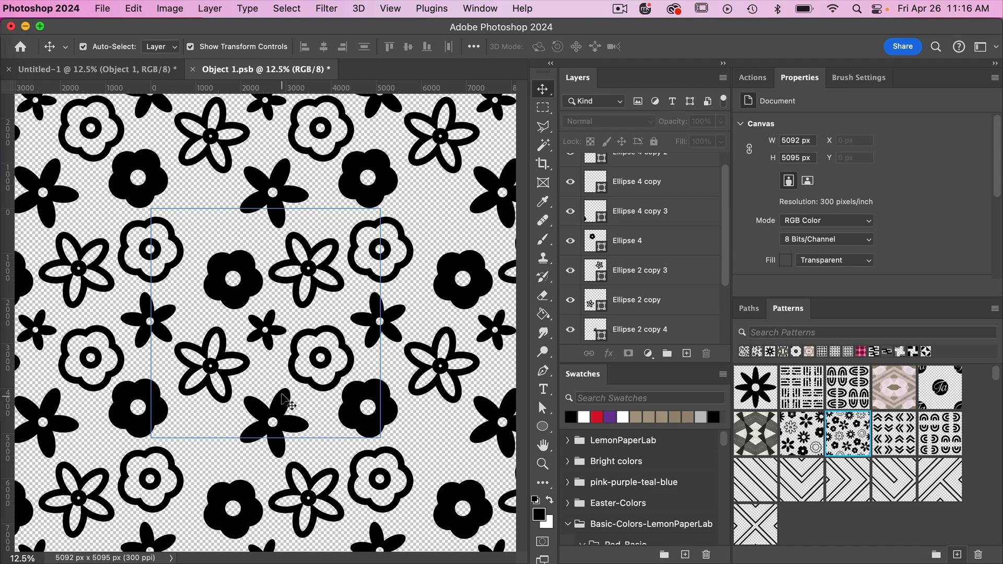
mouse_move(283, 403)
mouse_down()
mouse_move(256, 416)
mouse_move(201, 415)
mouse_move(289, 387)
mouse_move(291, 401)
mouse_up()
Duplicate the small solid flower onto the tile's top edge and rotate the copy by about -44°
click(265, 330)
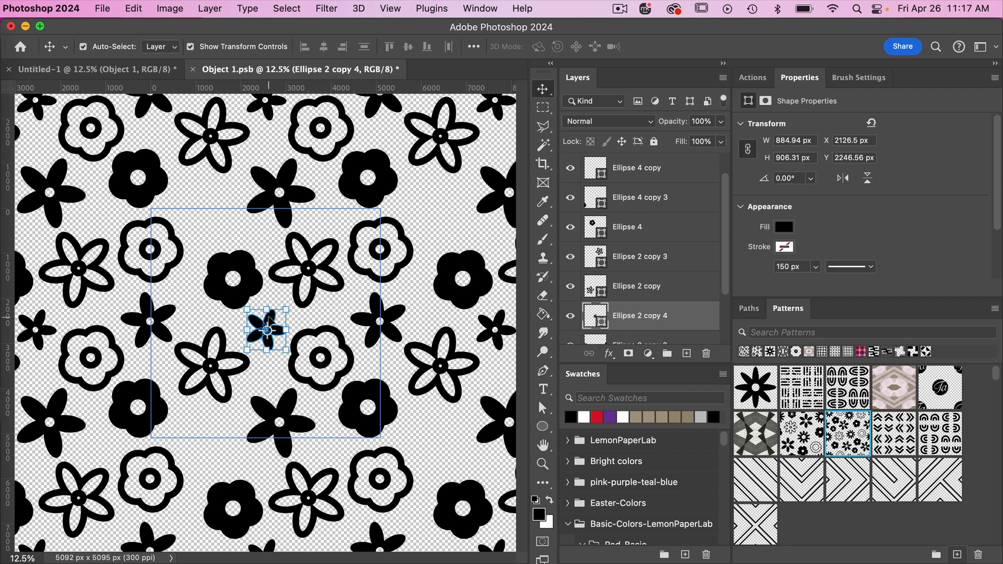
drag(266, 329, 205, 208)
click(214, 214)
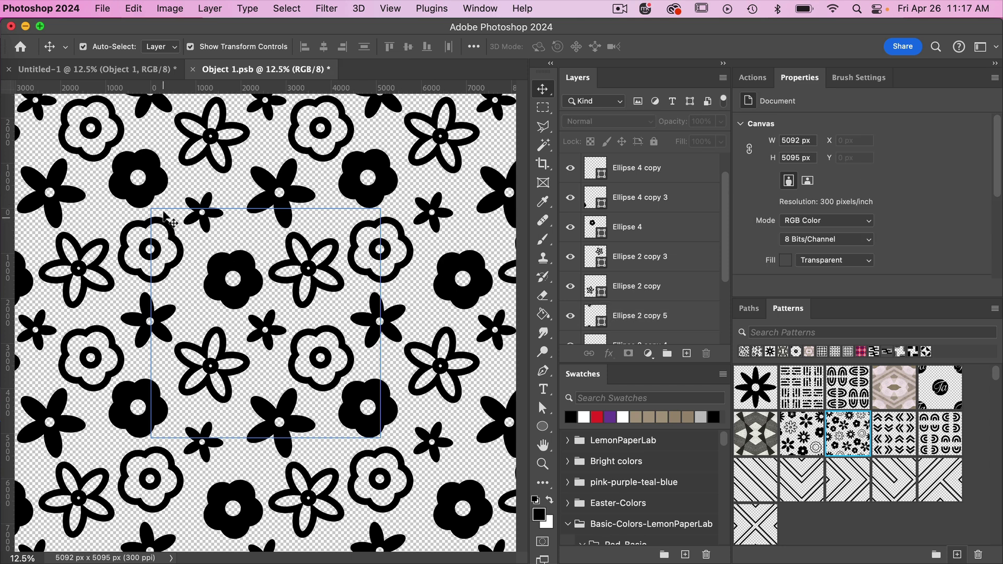
click(214, 214)
key(super+t)
drag(212, 244, 237, 231)
click(731, 45)
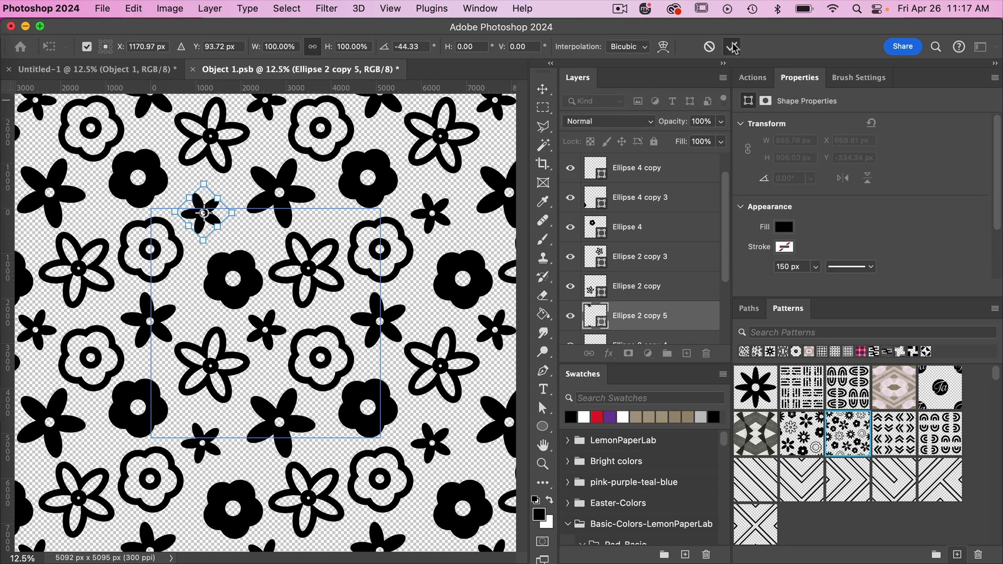
Save the flower tile as a new pattern named Object 1.psb and save the smart object contents
click(421, 281)
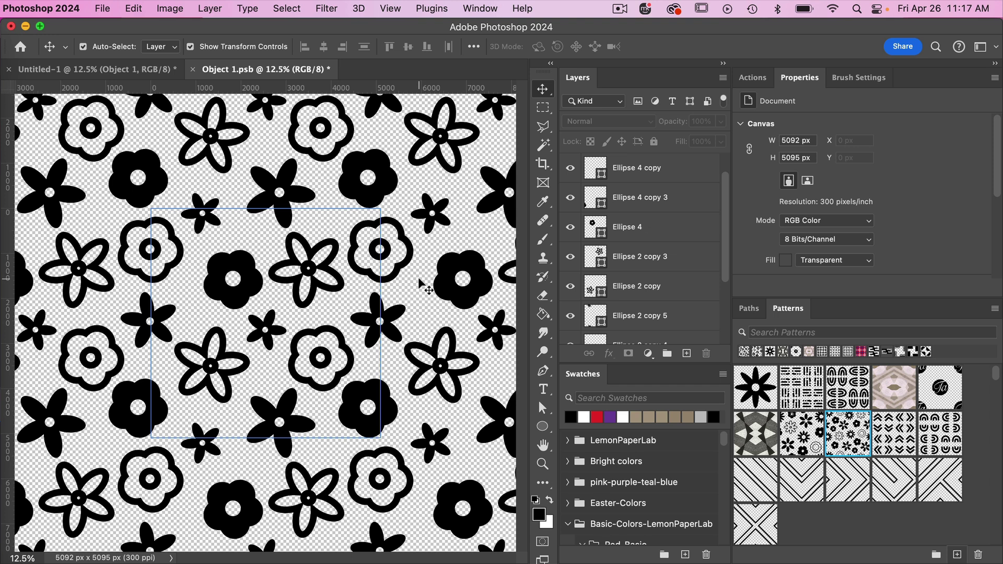
click(957, 553)
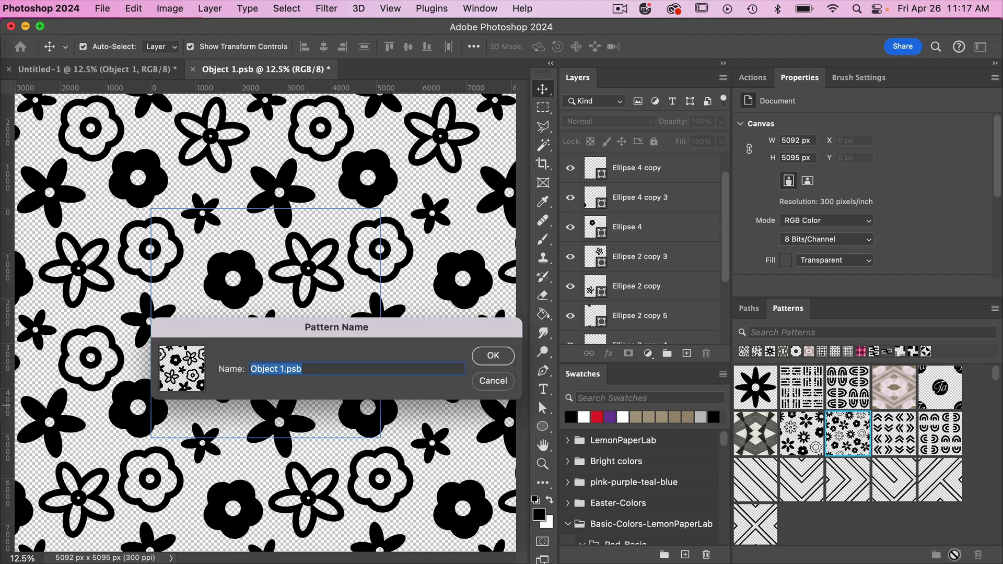
click(493, 357)
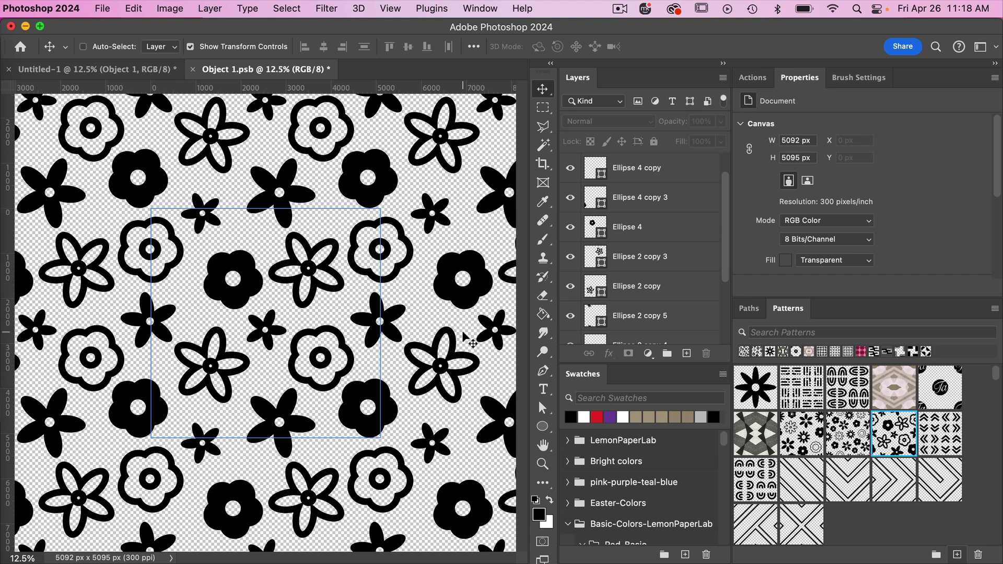
key(super+s)
Turn on Pattern Preview for the Untitled-1 document and save its canvas as a new pattern with the default name
click(129, 72)
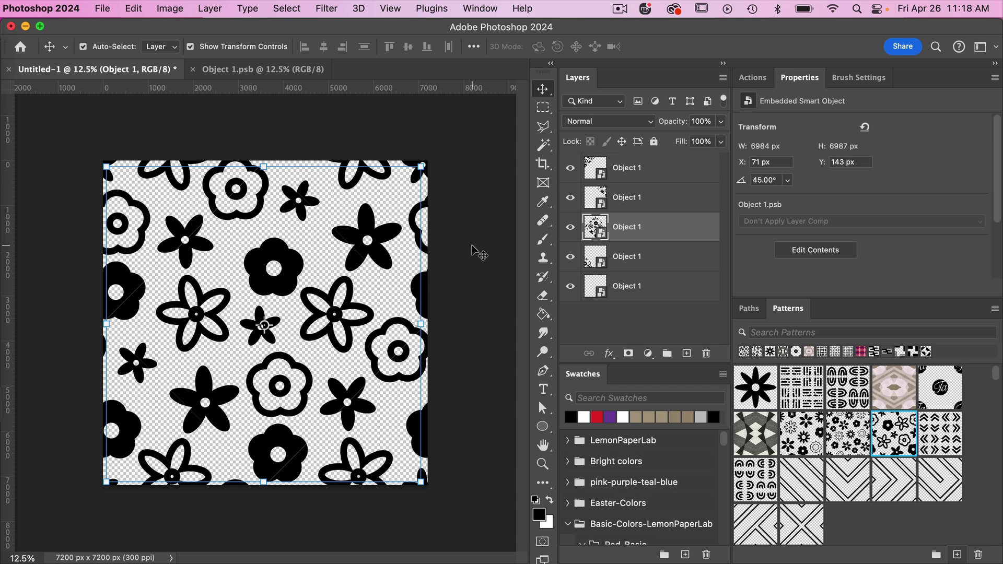
click(476, 278)
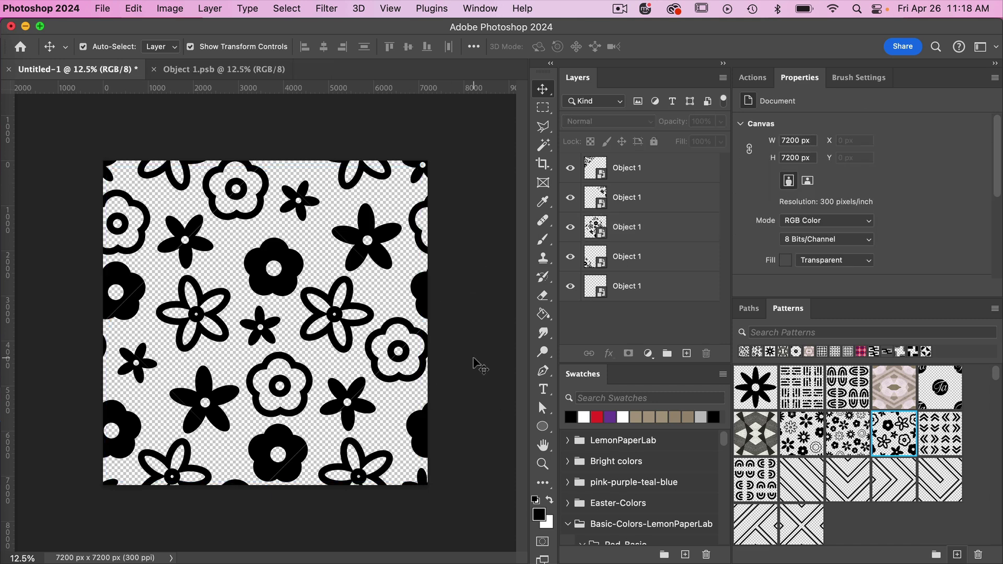
key(super+minus)
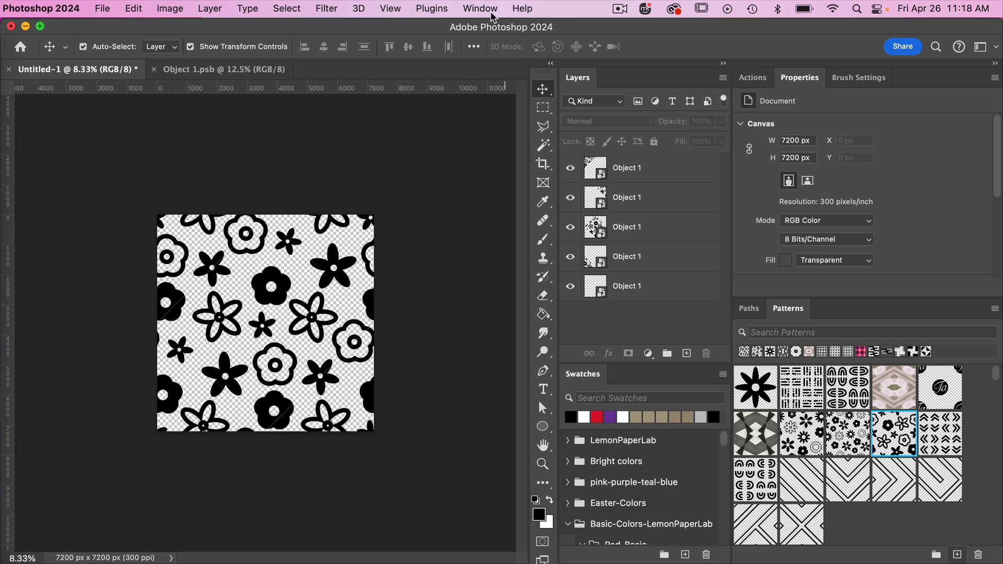
click(390, 9)
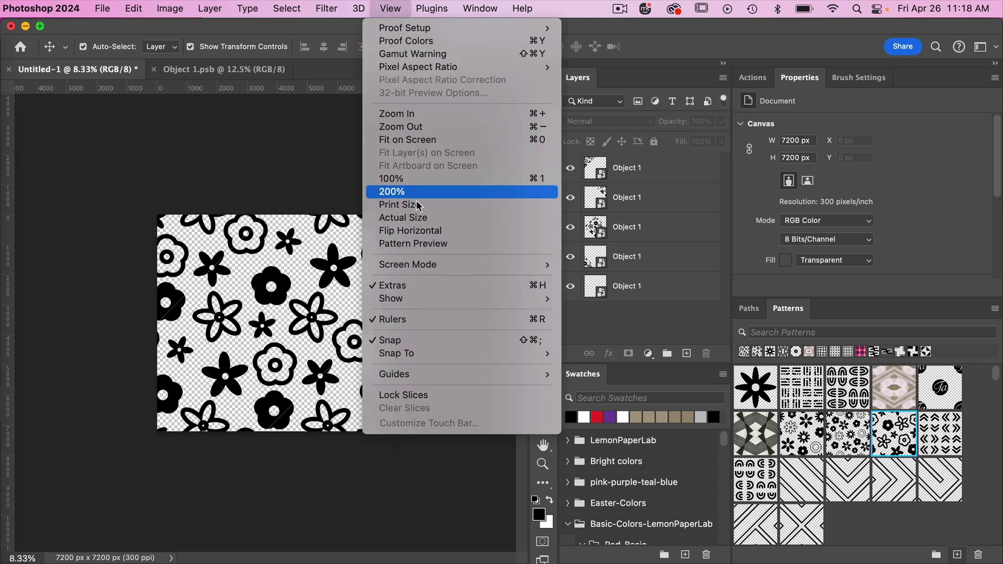
click(416, 242)
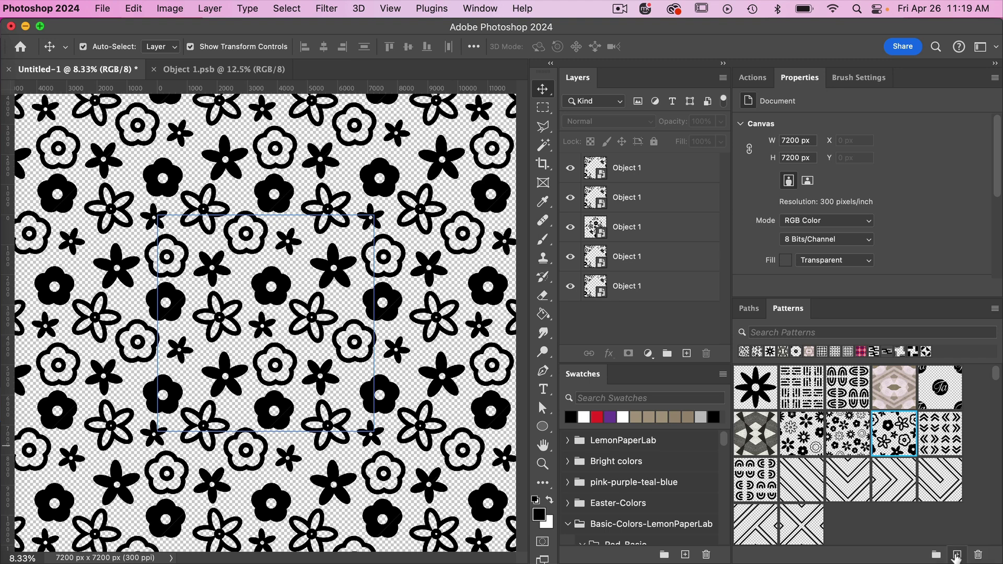
click(955, 554)
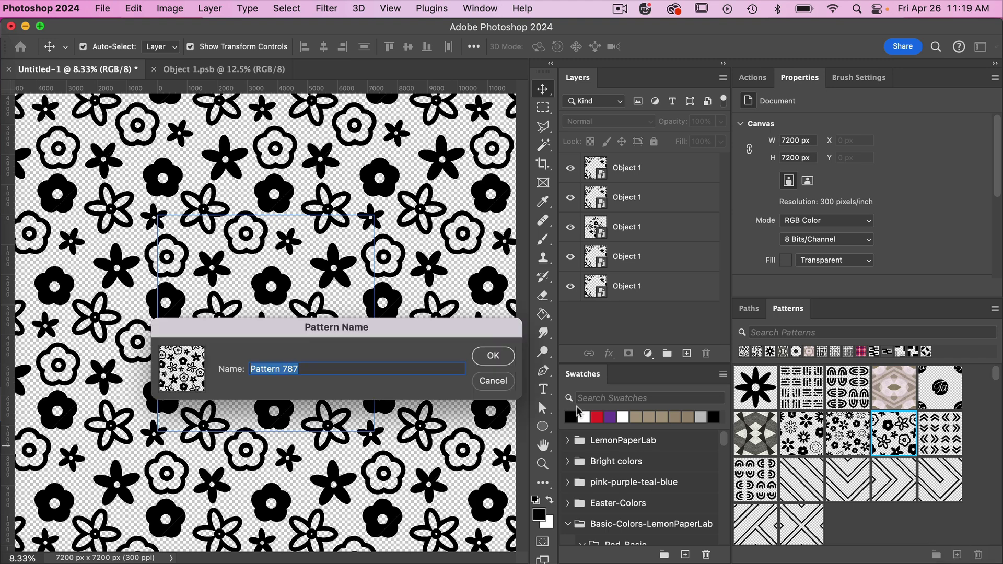
click(493, 357)
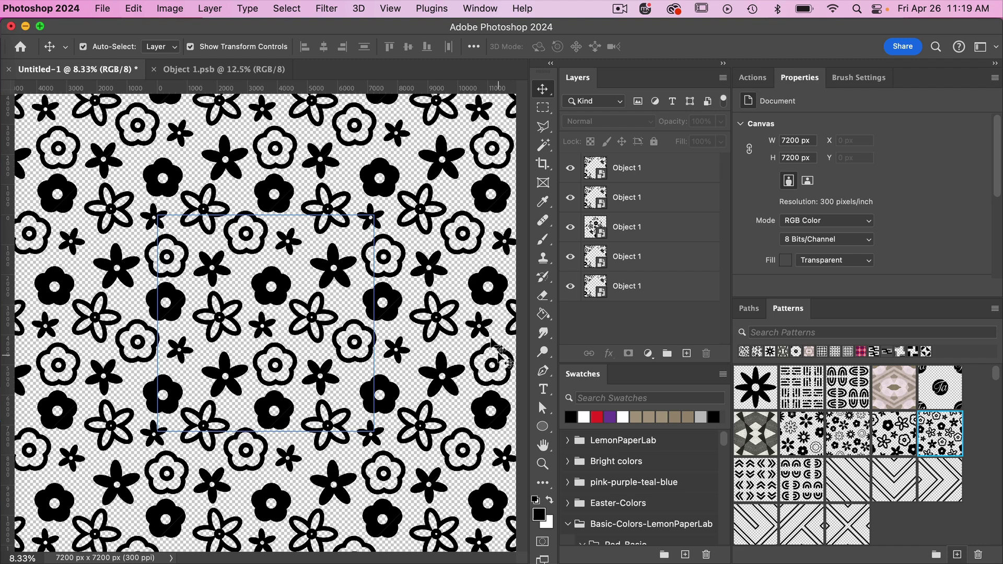
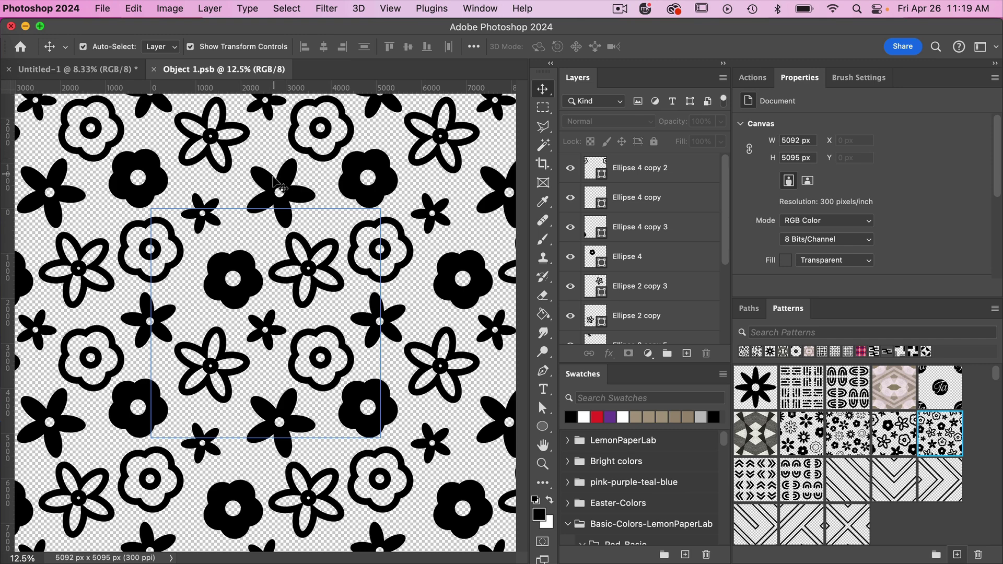
Create a new transparent 7200 x 7200 px RGB document at 300 pixels per inch
click(103, 9)
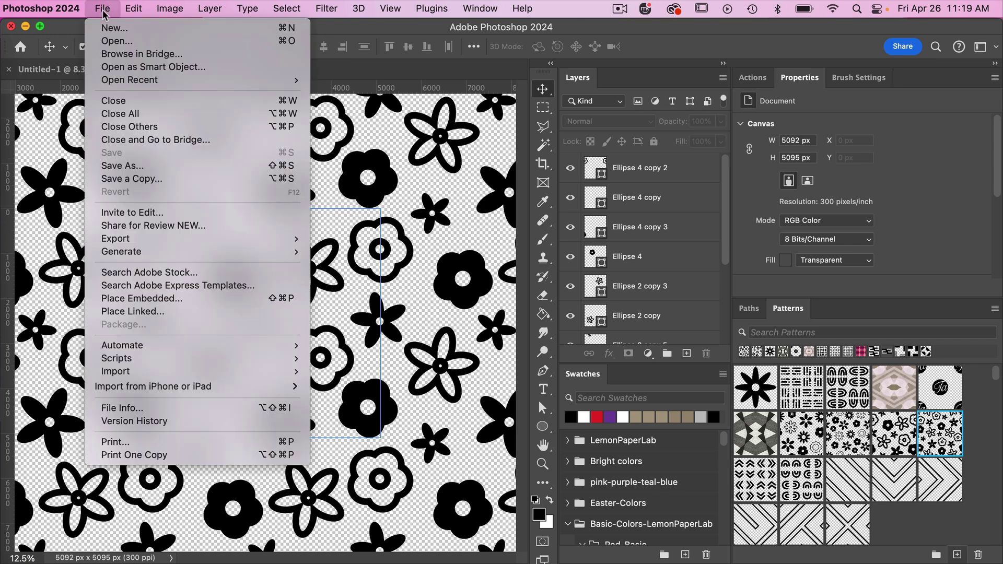
click(107, 28)
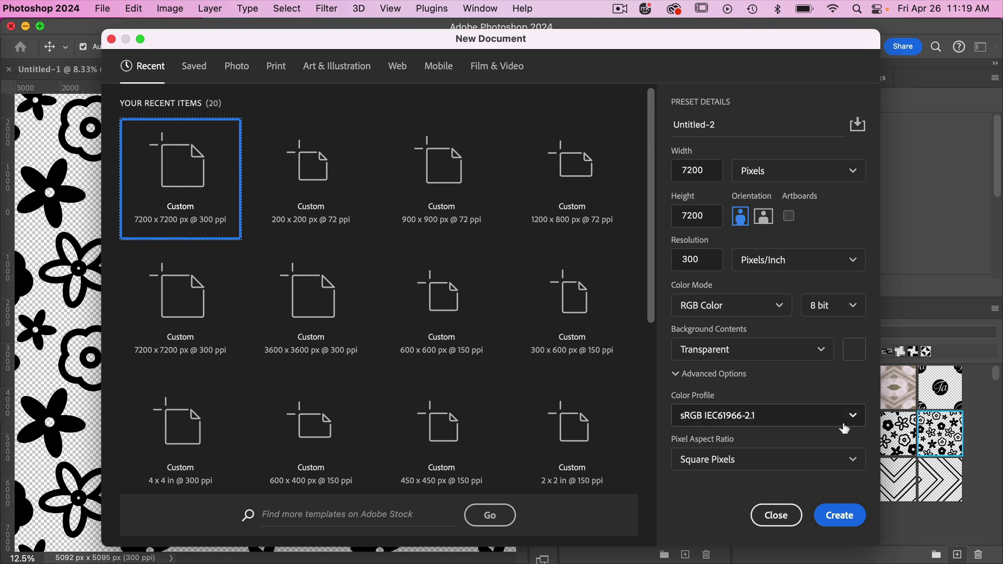
click(840, 516)
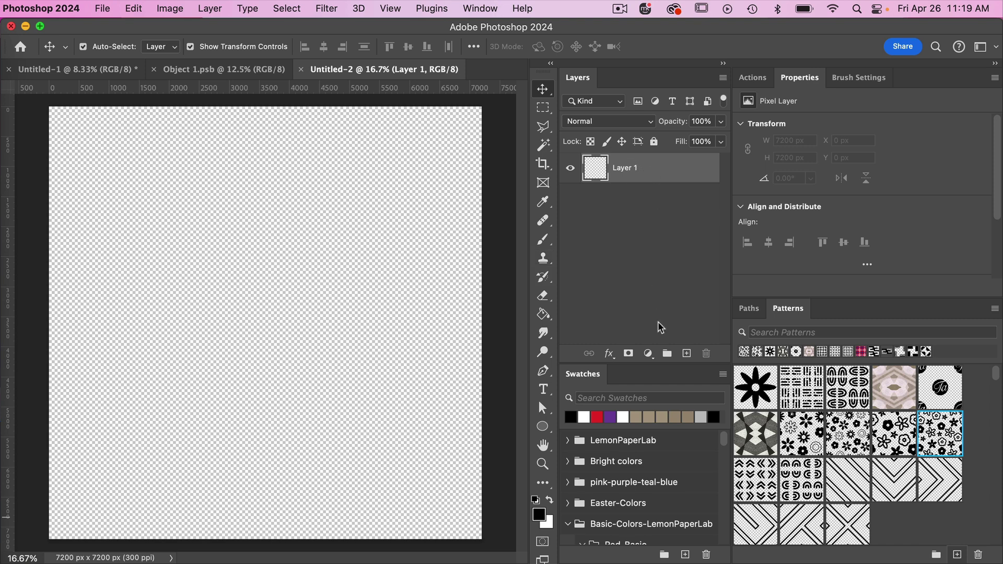
Add a white (fff) Solid Color fill layer as the background of the new document
click(648, 353)
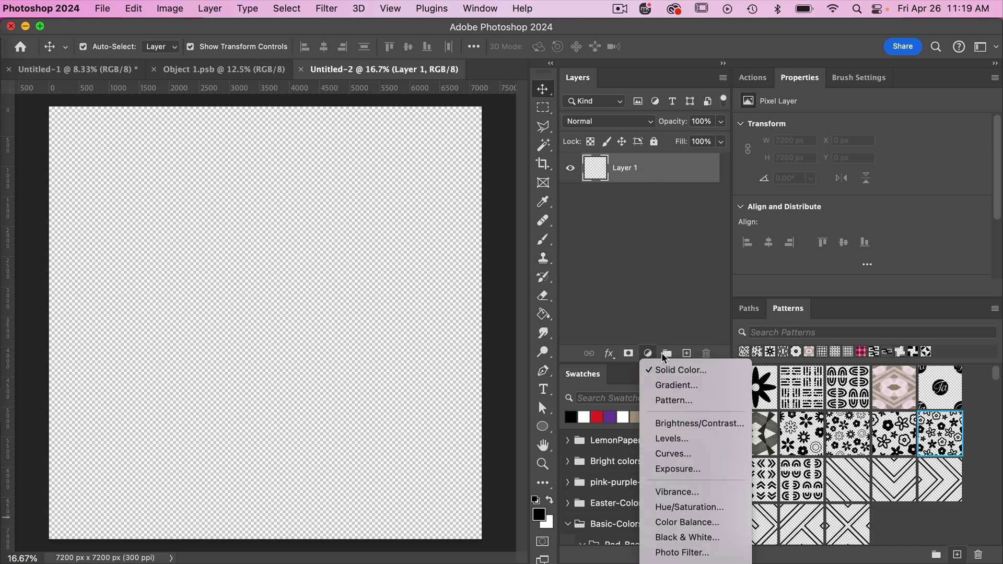
click(683, 368)
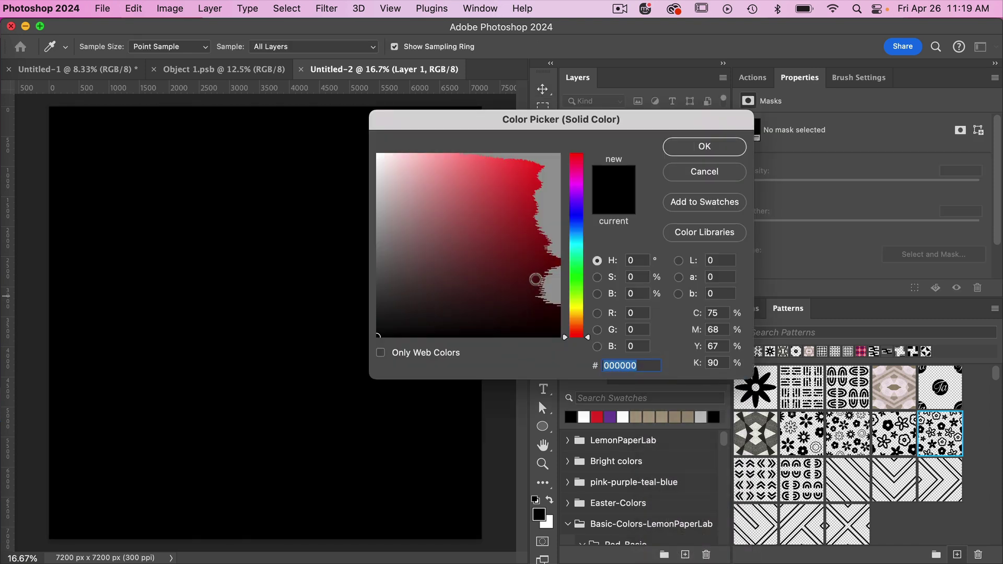
text(fff)
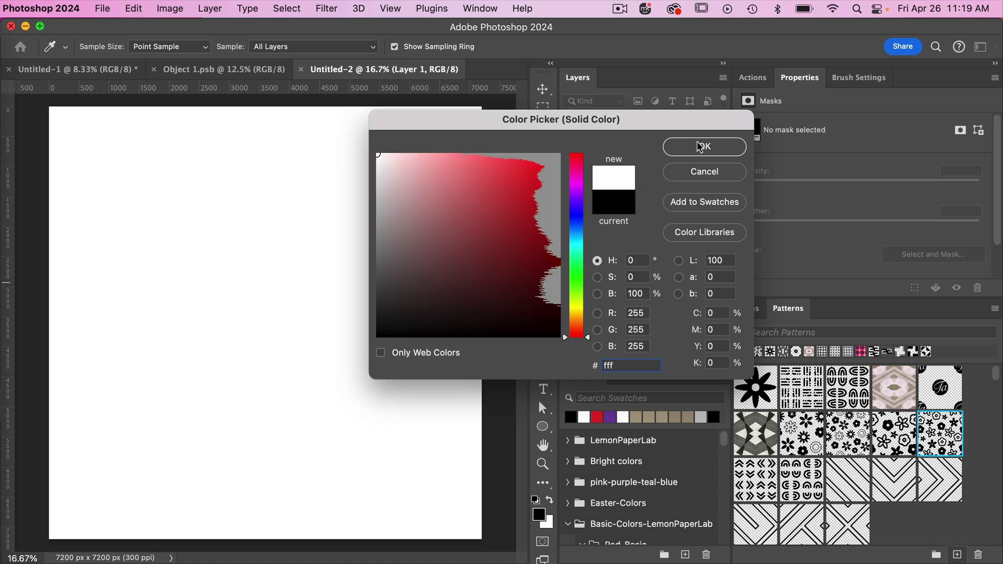
click(700, 147)
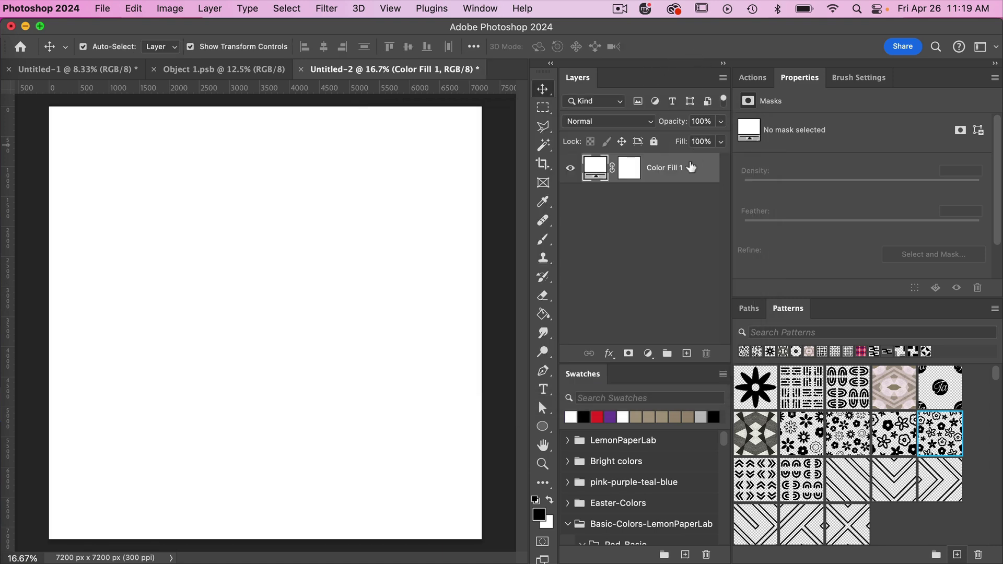
Add a Pattern fill layer above the white fill and apply the saved Object 1.psb flower pattern to it
click(648, 354)
click(667, 399)
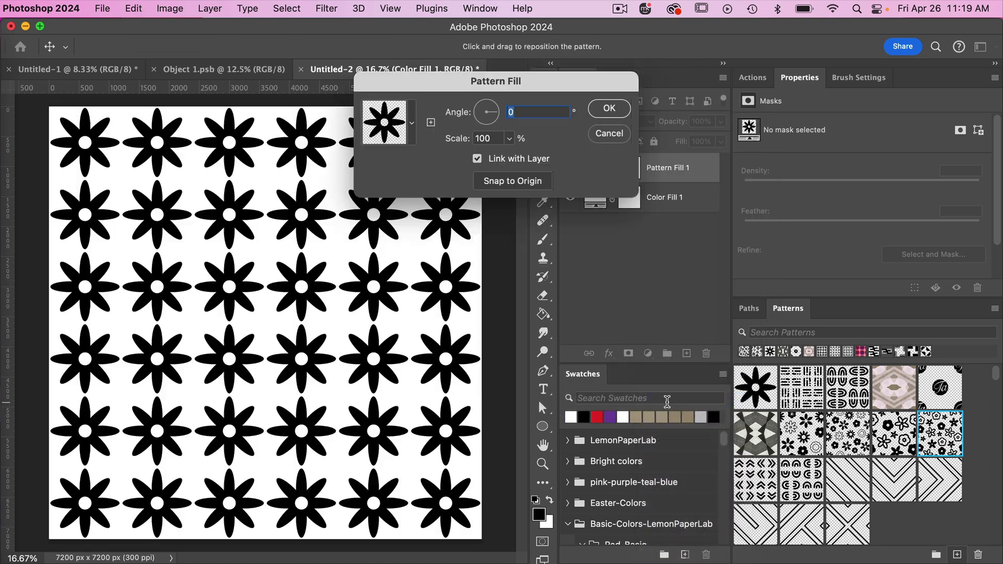
click(412, 123)
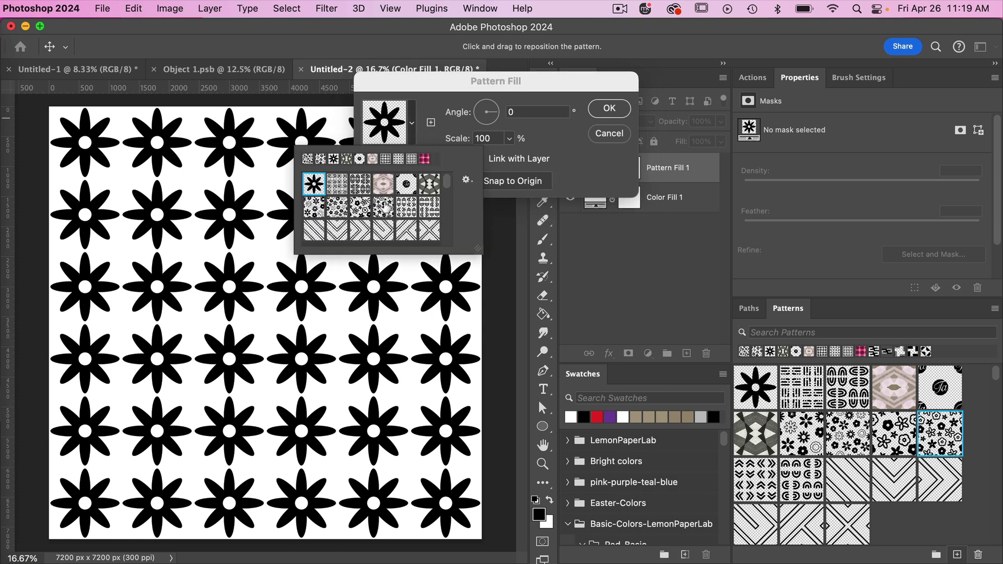
click(442, 109)
click(609, 108)
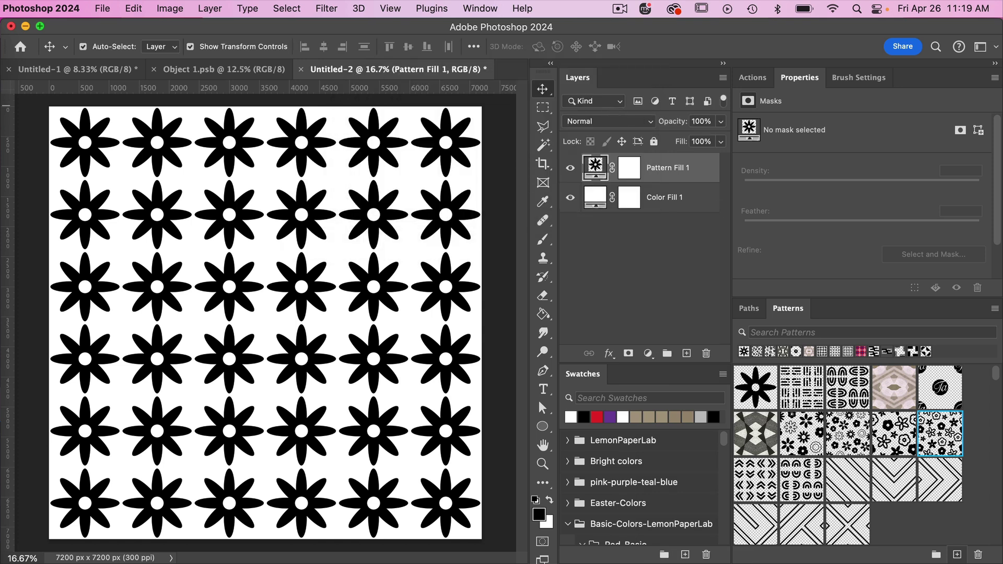
click(893, 432)
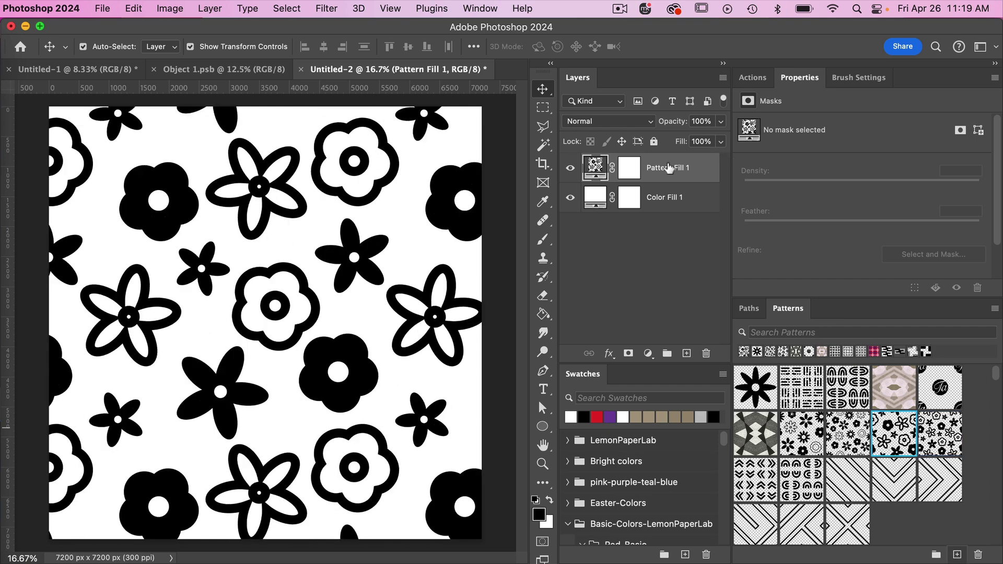
Add a black Solid Color fill layer on top and clip it to the pattern fill layer
click(647, 353)
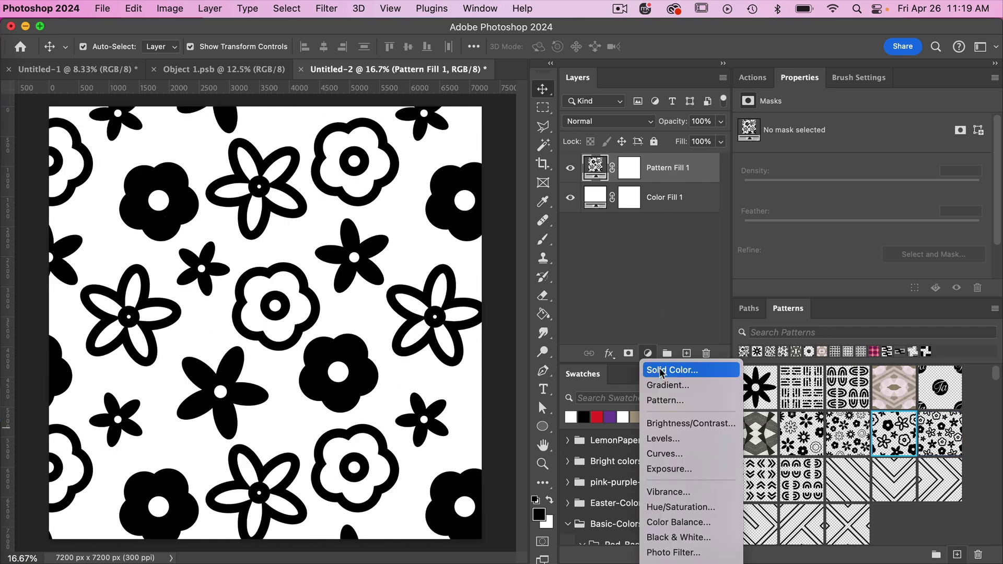
click(660, 371)
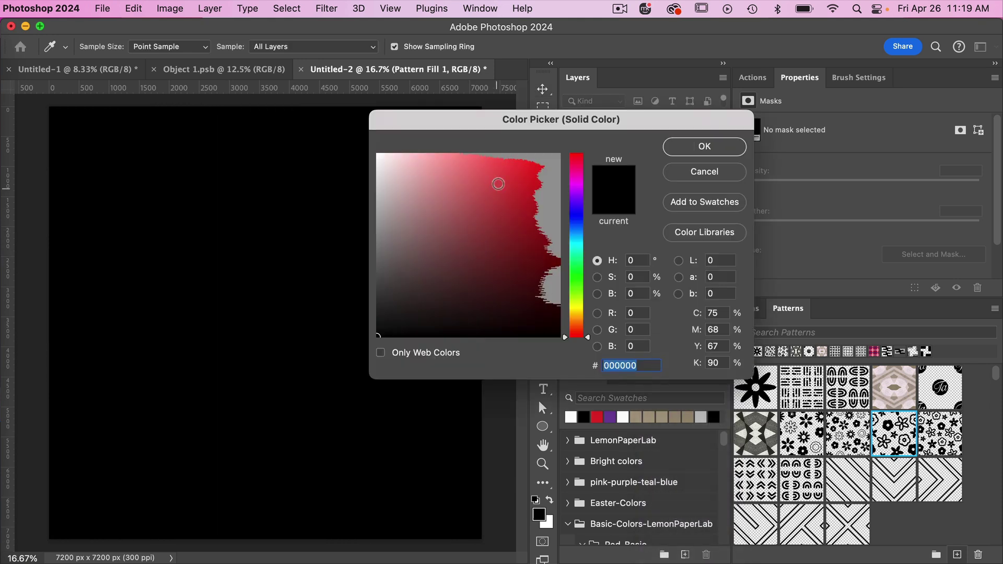
click(716, 152)
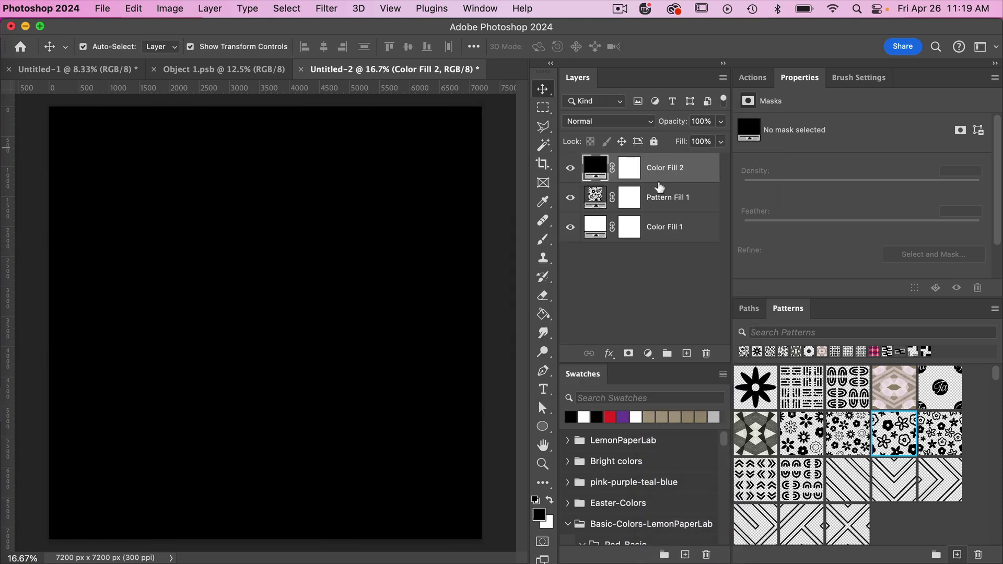
right_click(661, 172)
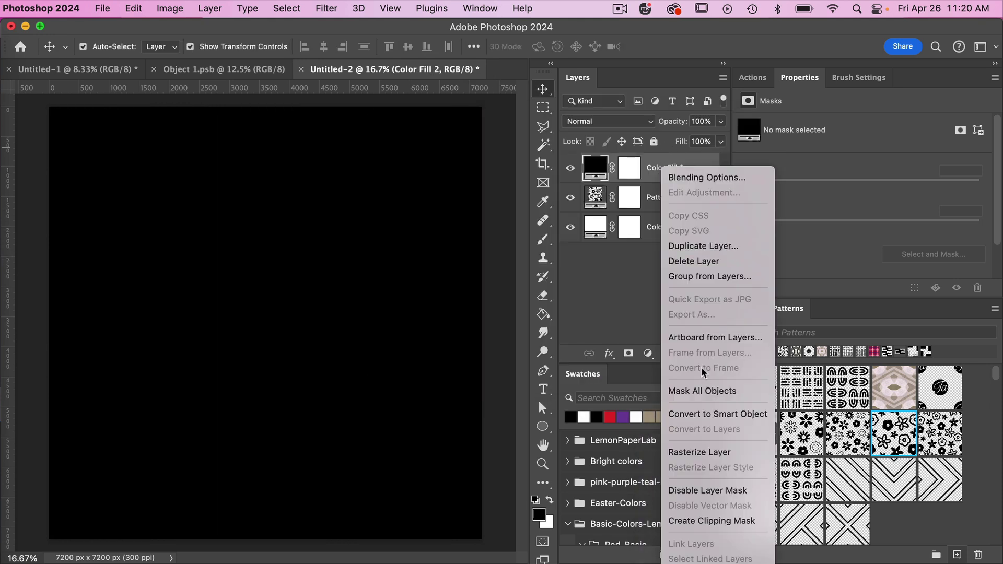
click(689, 520)
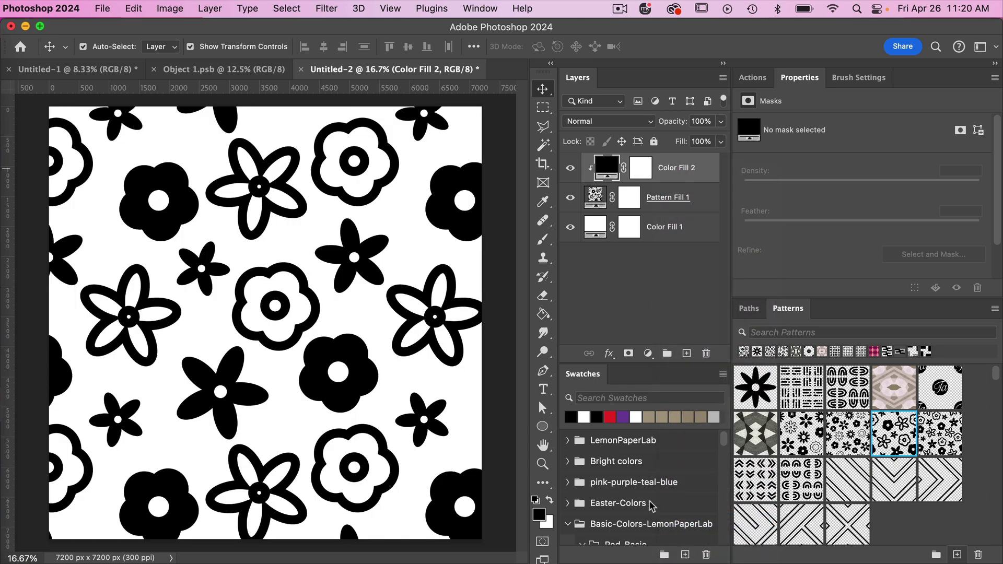
Set the scale of the pattern fill layer to 25%
click(594, 197)
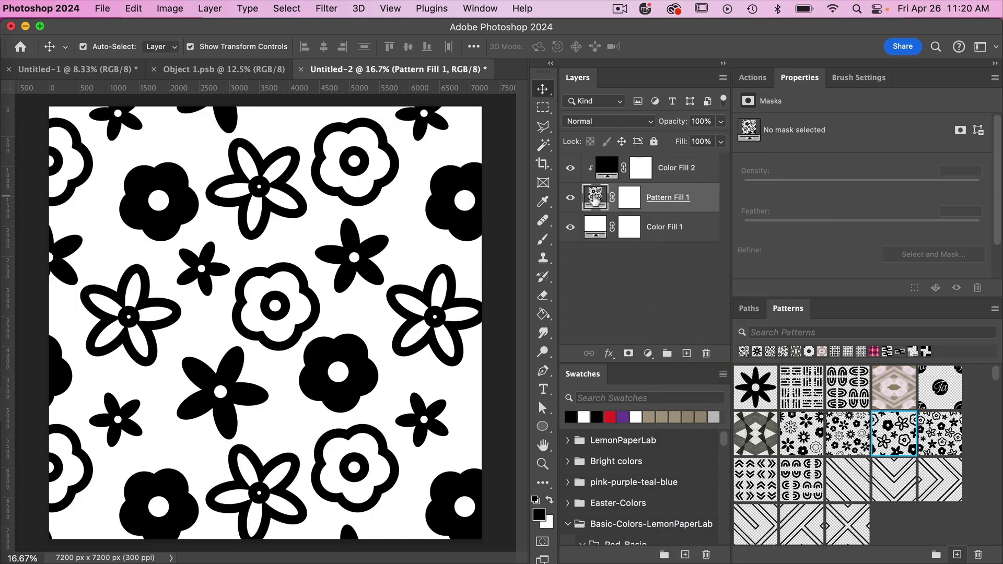
double_click(595, 197)
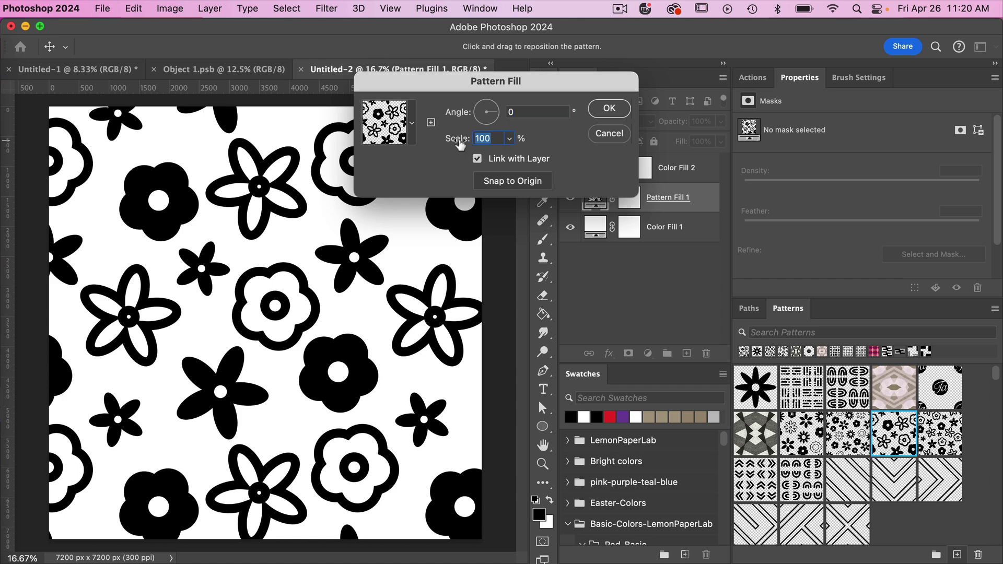
text(25)
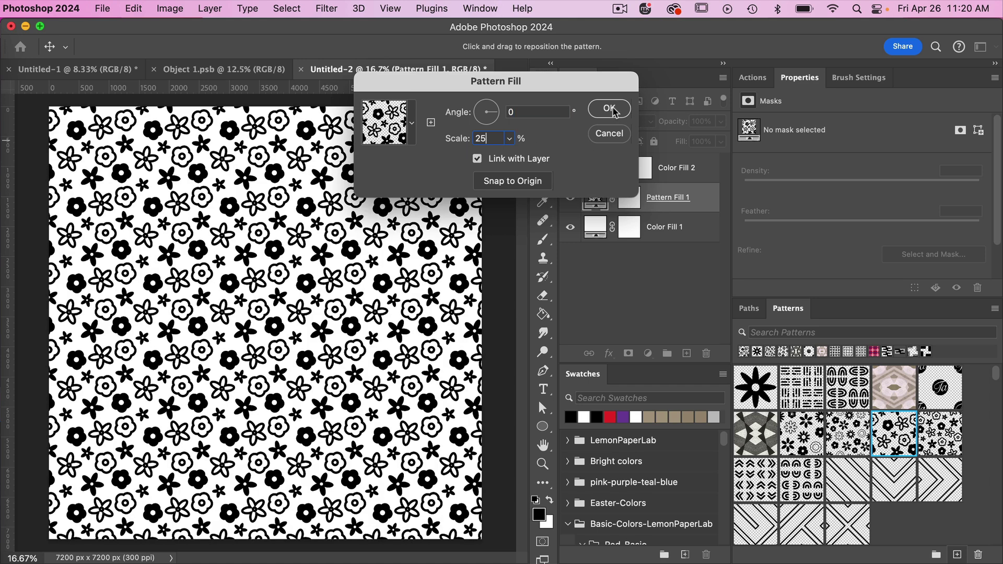
click(609, 109)
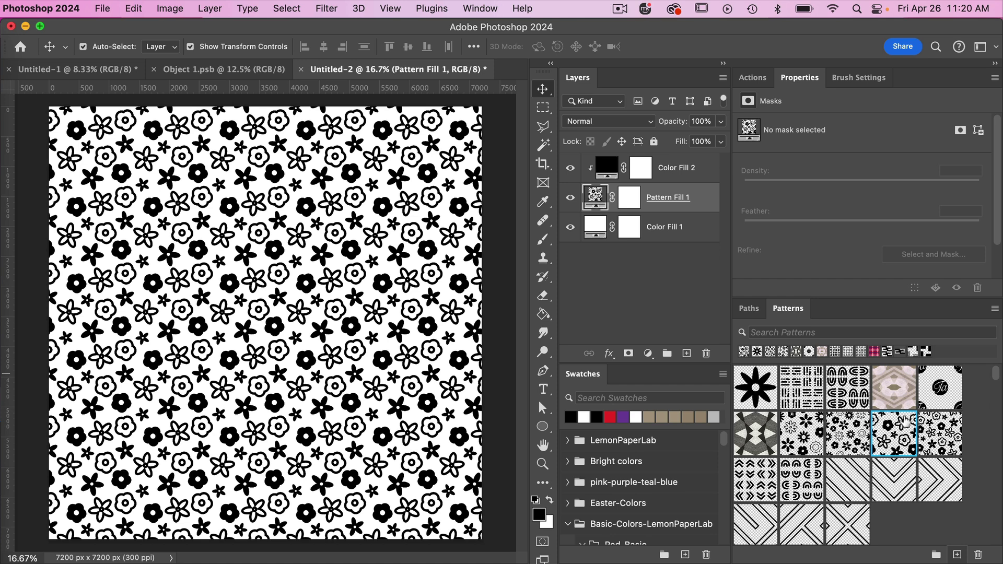
Compare the two saved flower patterns in the pattern fill layer and leave the Untitled-1 canvas pattern applied
click(944, 435)
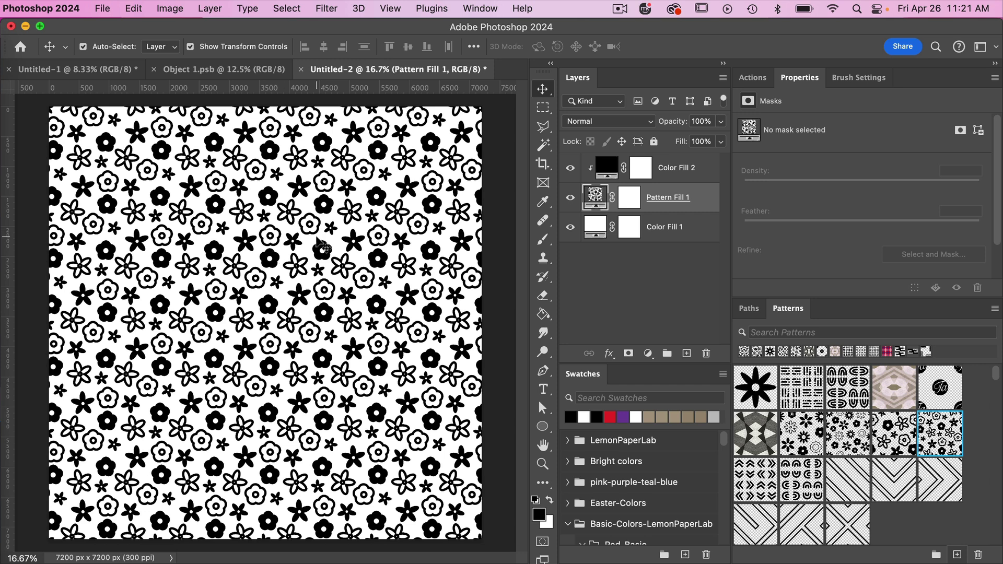
click(888, 433)
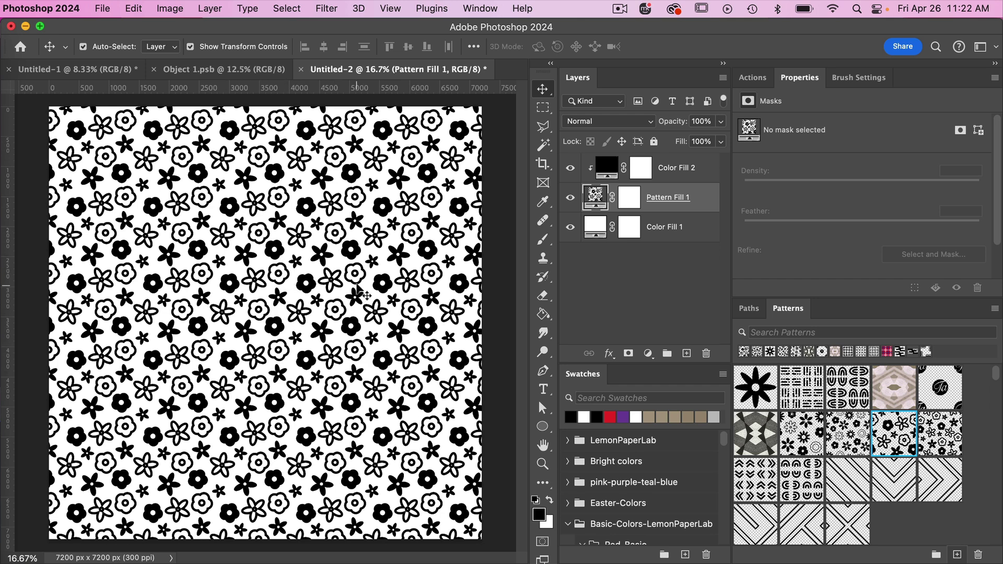
click(943, 436)
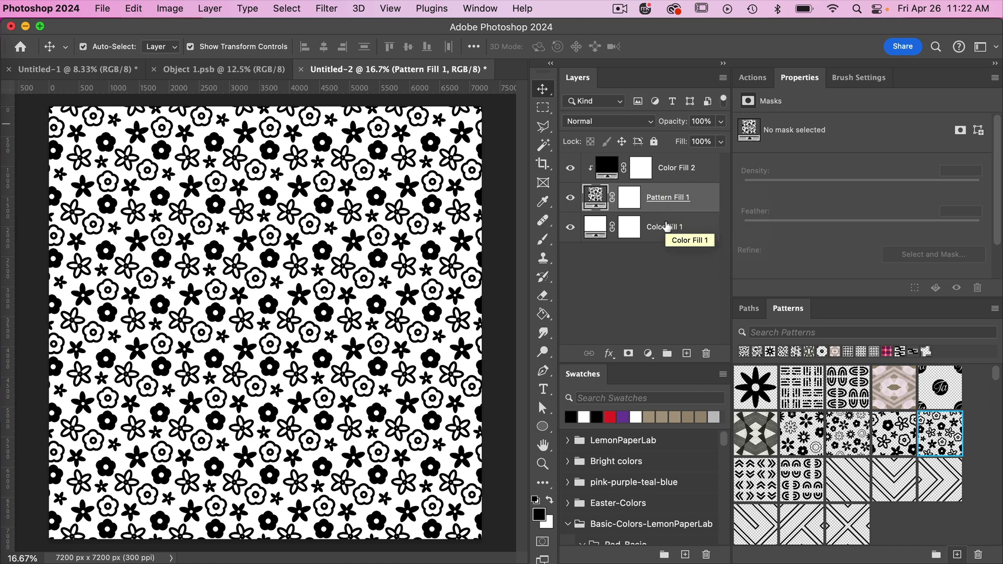
Recolor the background fill with the recent purple swatch and set the clipped color fill to white (ffffff)
click(666, 226)
click(621, 416)
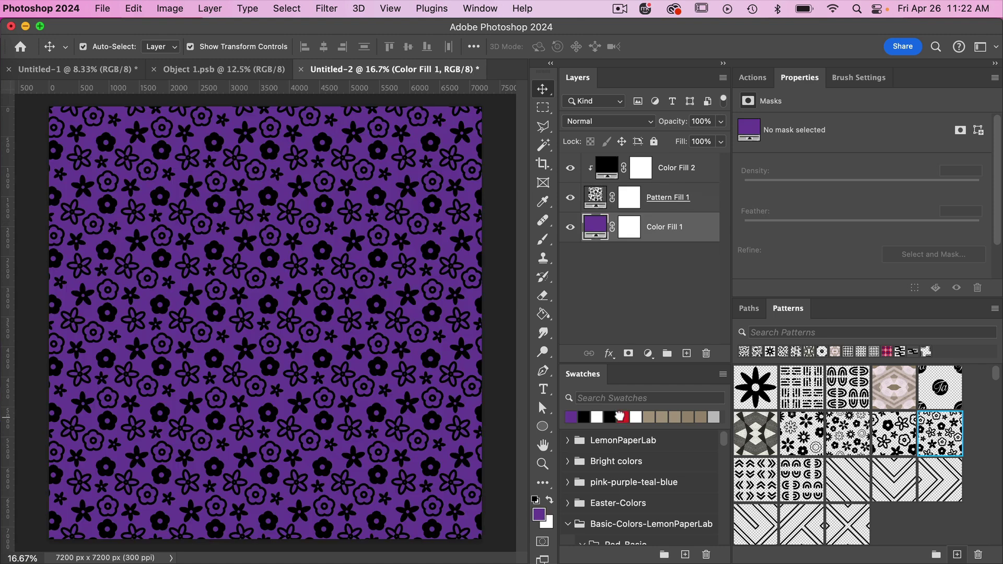
click(676, 173)
double_click(607, 167)
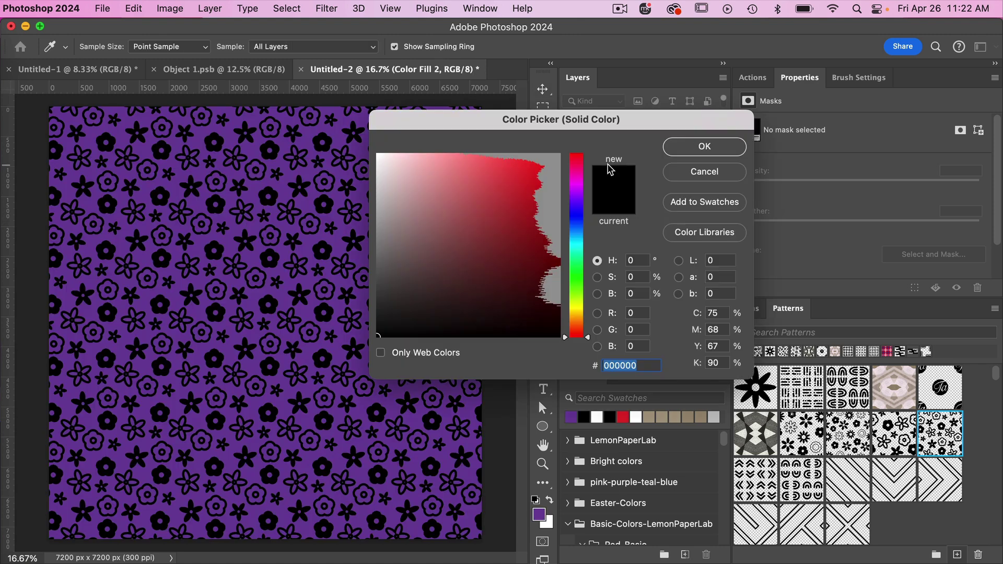
text(ffffff)
click(700, 146)
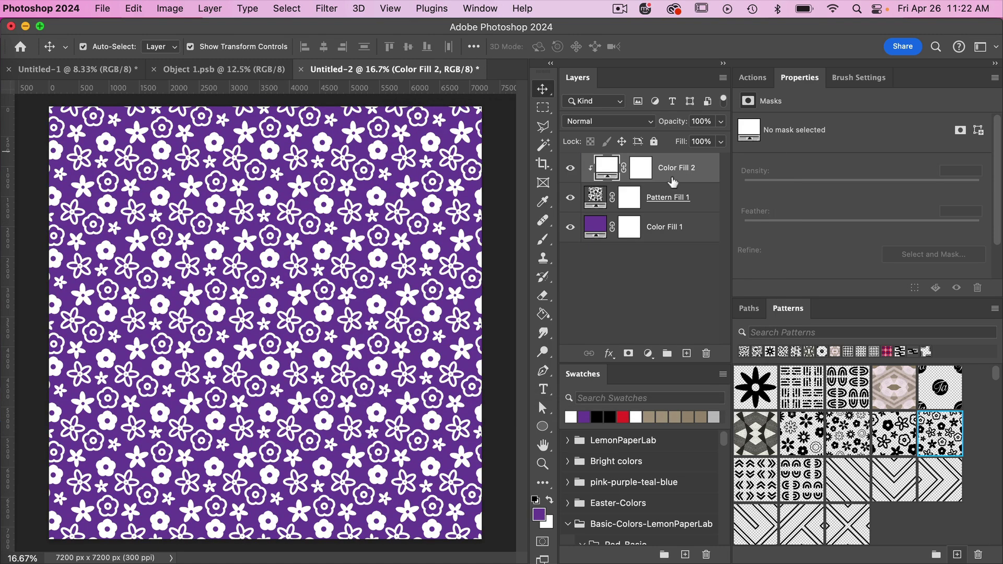
Set the opacity of the pattern fill layer to 50%
click(671, 198)
click(701, 122)
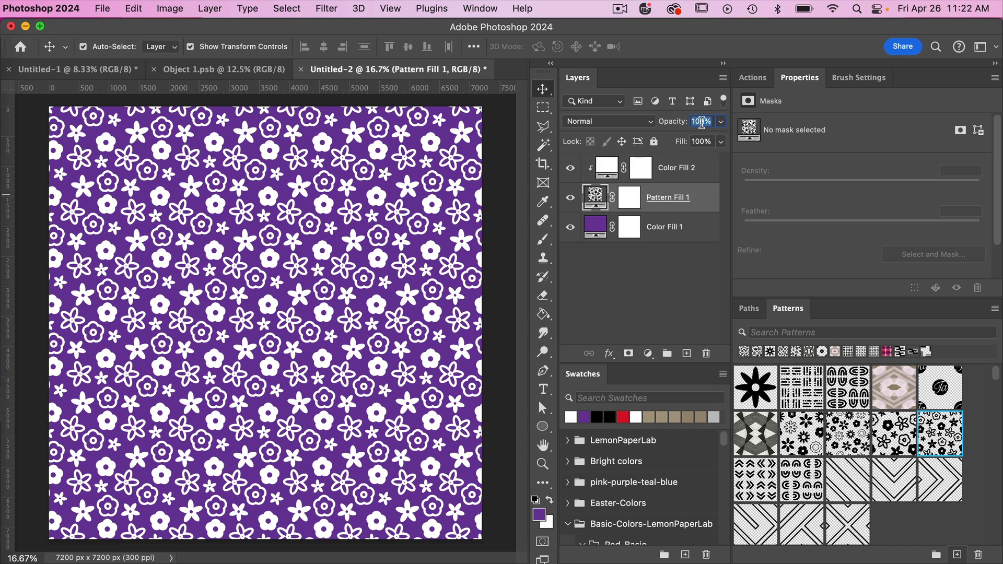
text(50)
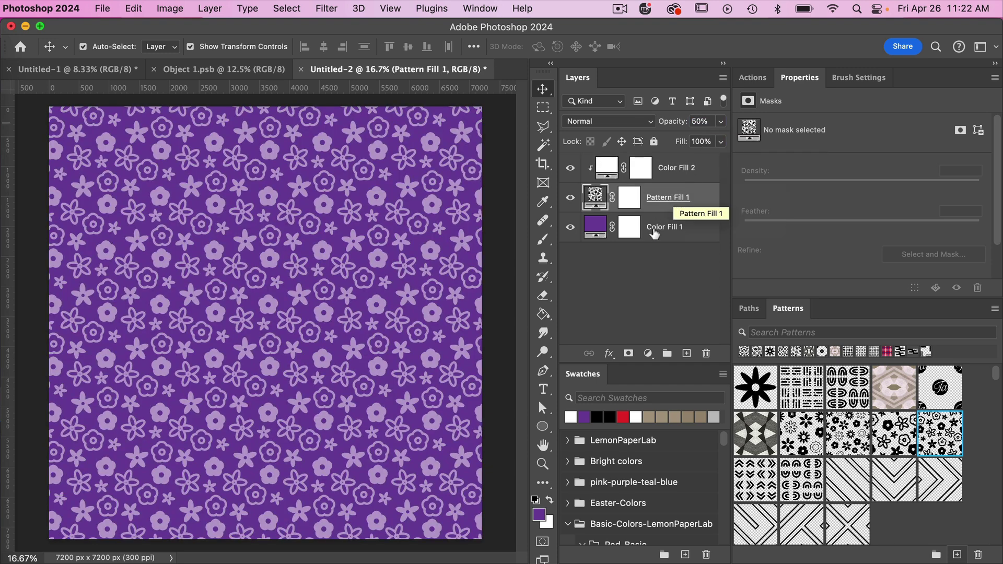
Try swatches from Green-Basic and Blue-Basic on the background fill, then return it to the first Violet-Purple-Basic purple
click(654, 233)
scroll(639, 472, down, 6)
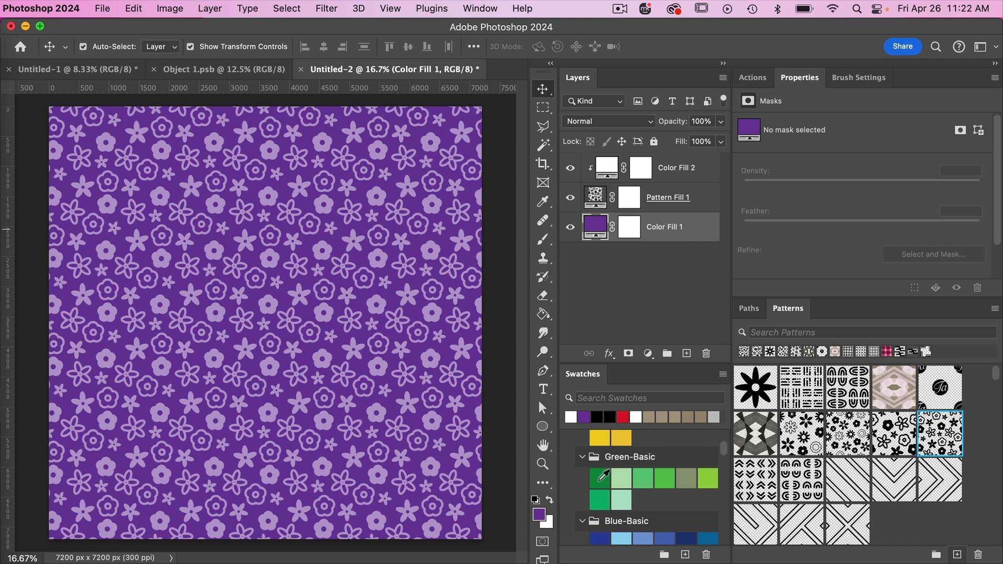
click(600, 479)
scroll(652, 497, down, 3)
click(645, 483)
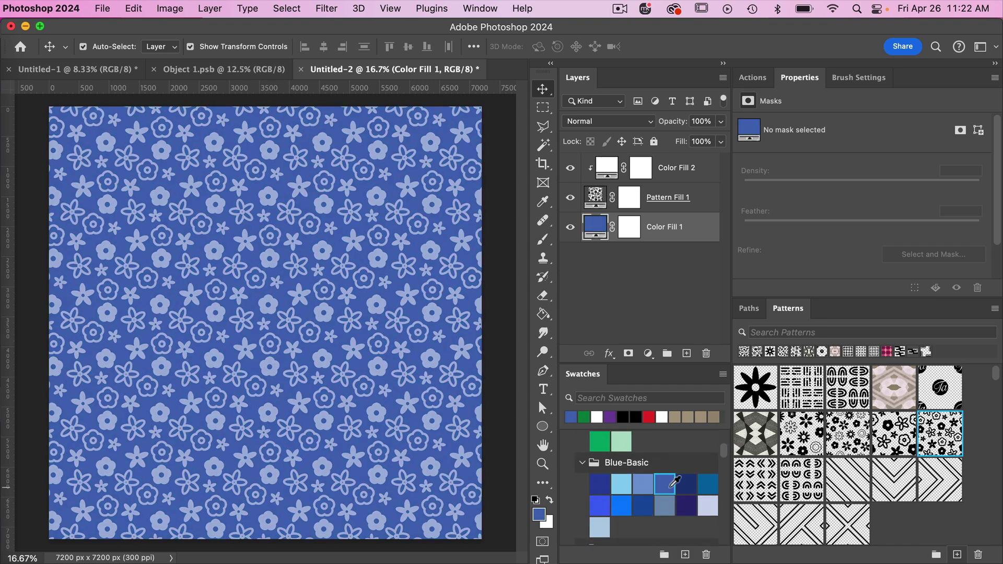
click(686, 484)
scroll(626, 503, down, 5)
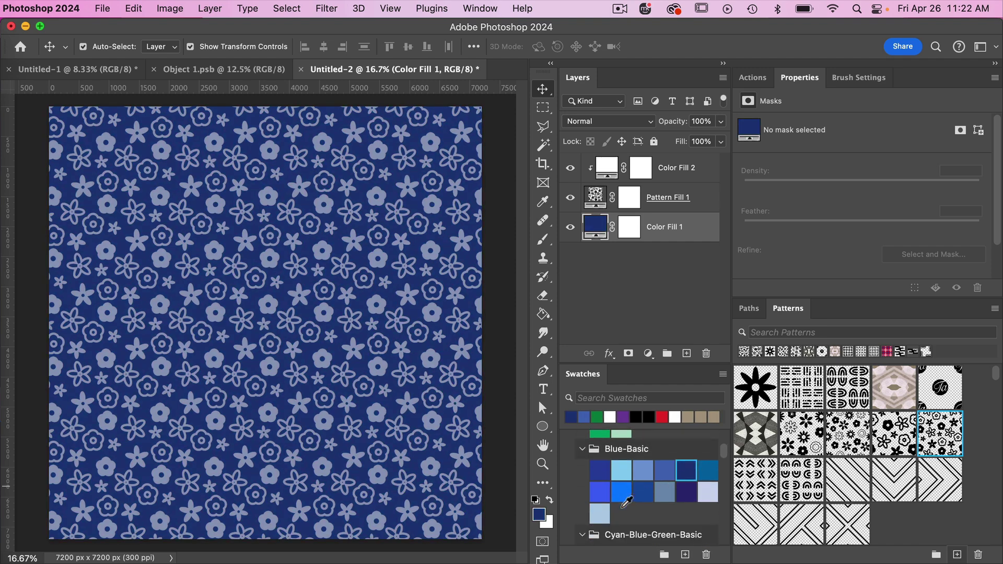
click(600, 490)
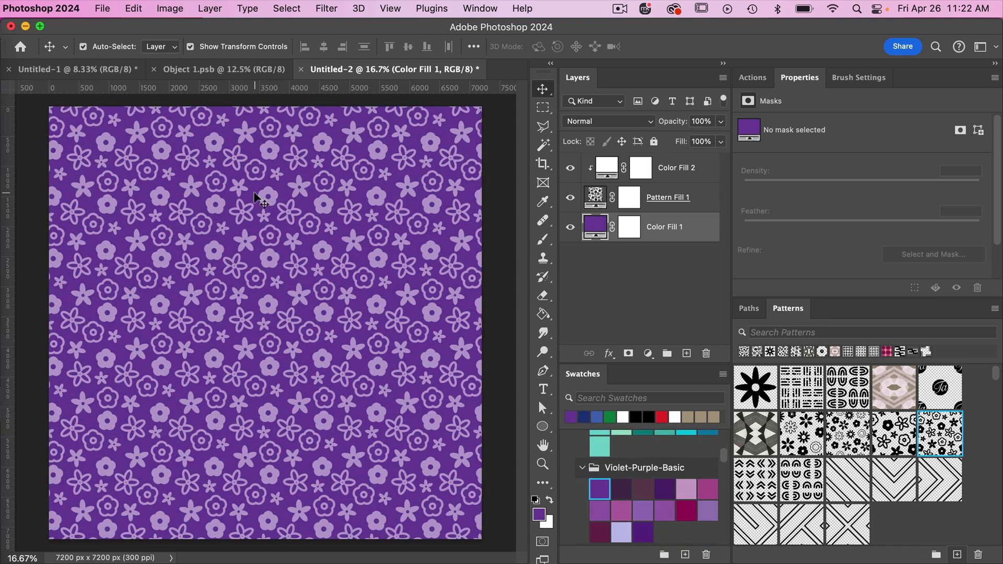
In the Object 1.psb document, group all the flower shape layers and hide the group
click(229, 70)
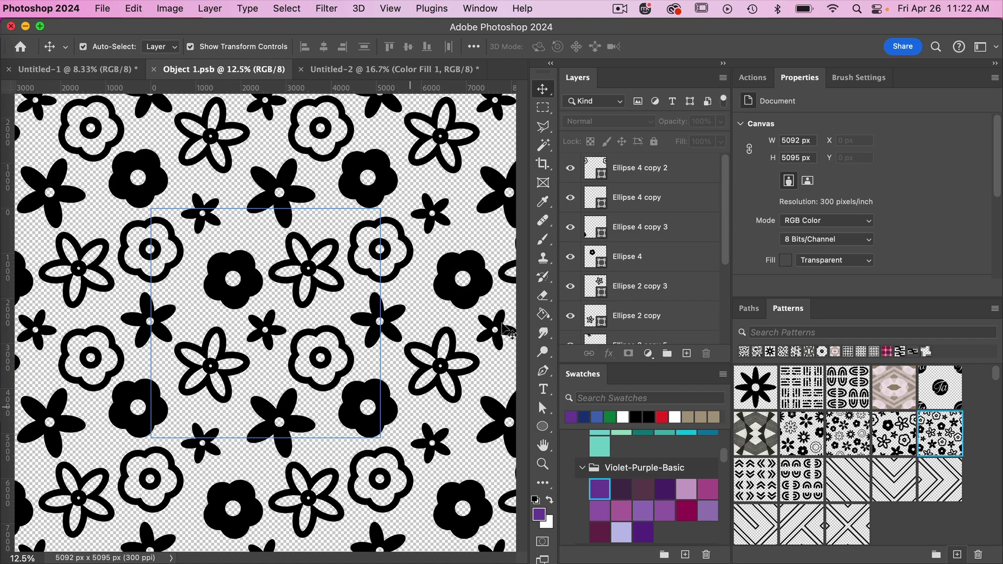
click(653, 168)
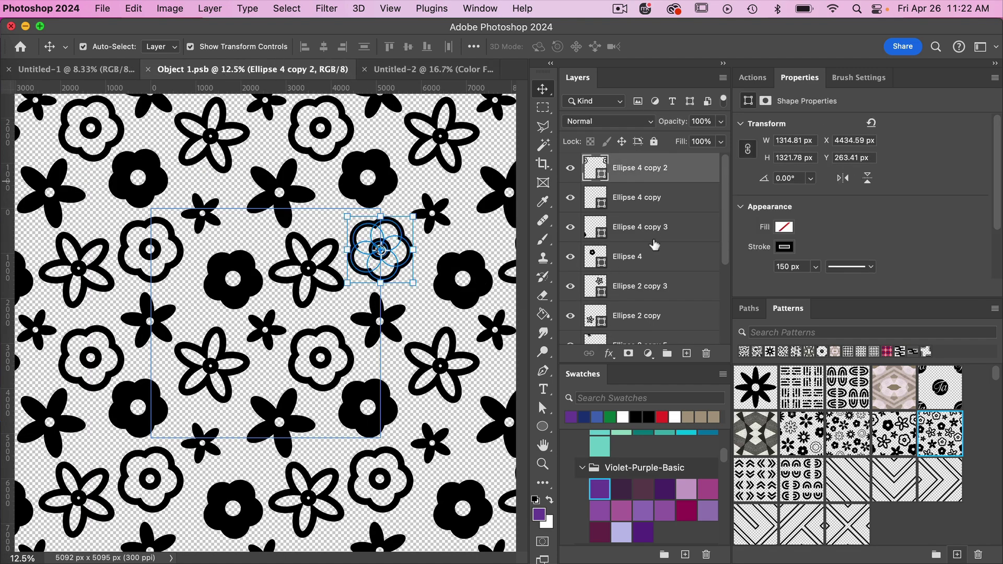
scroll(646, 292, down, 4)
shift+click(646, 302)
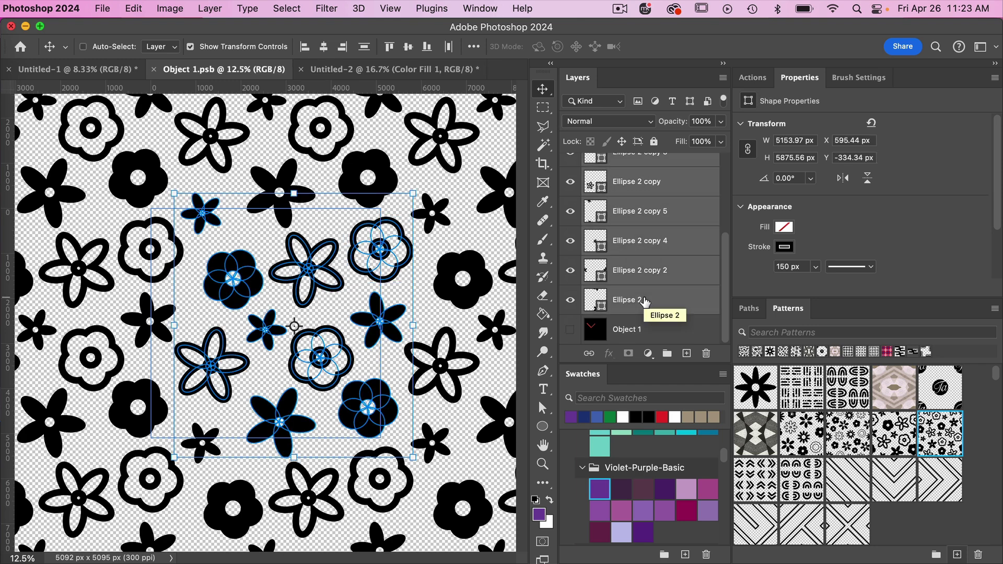
key(super+g)
click(570, 163)
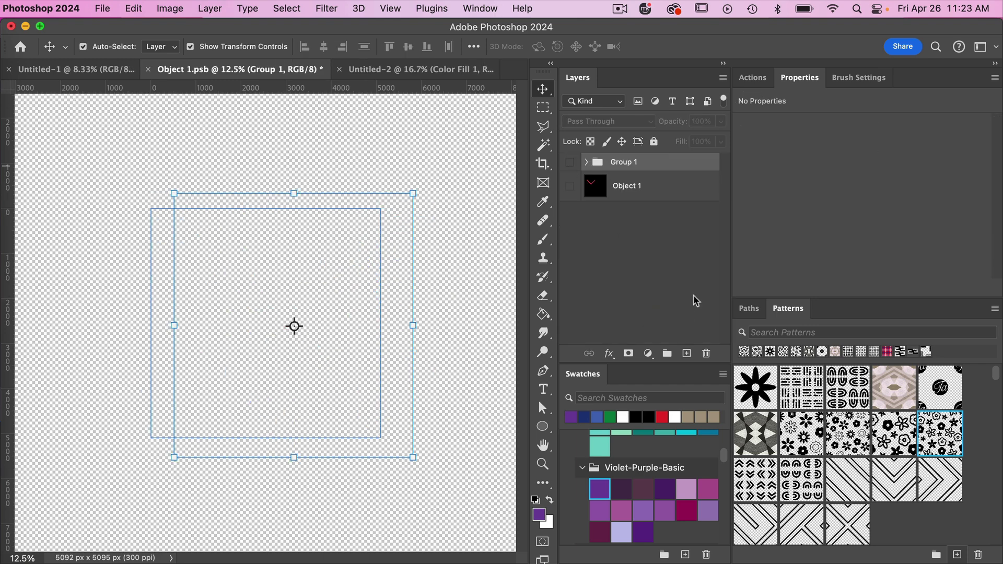
On a new layer, paint continuous looping lines across the tile with the 250 px Brush in default black
click(686, 354)
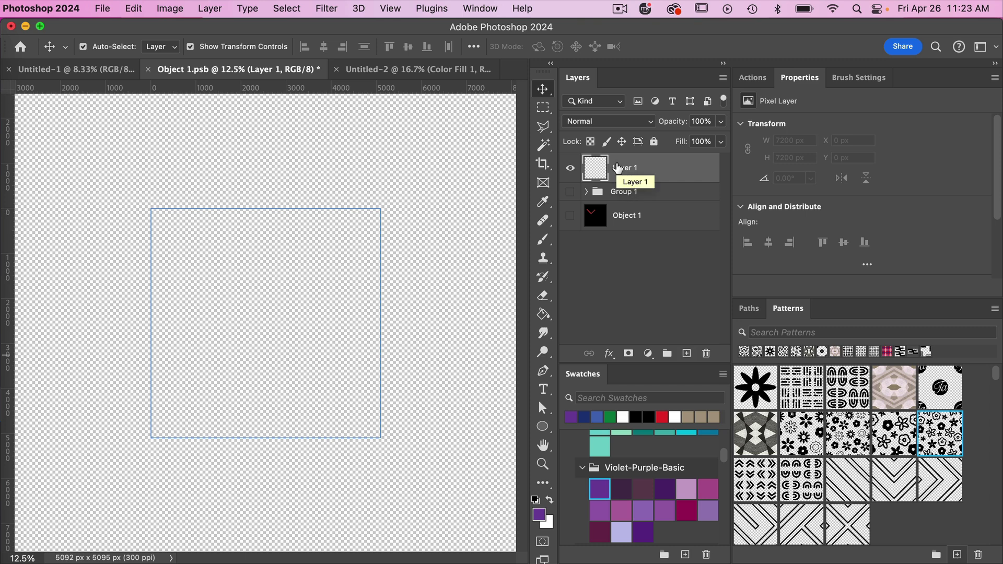
click(543, 239)
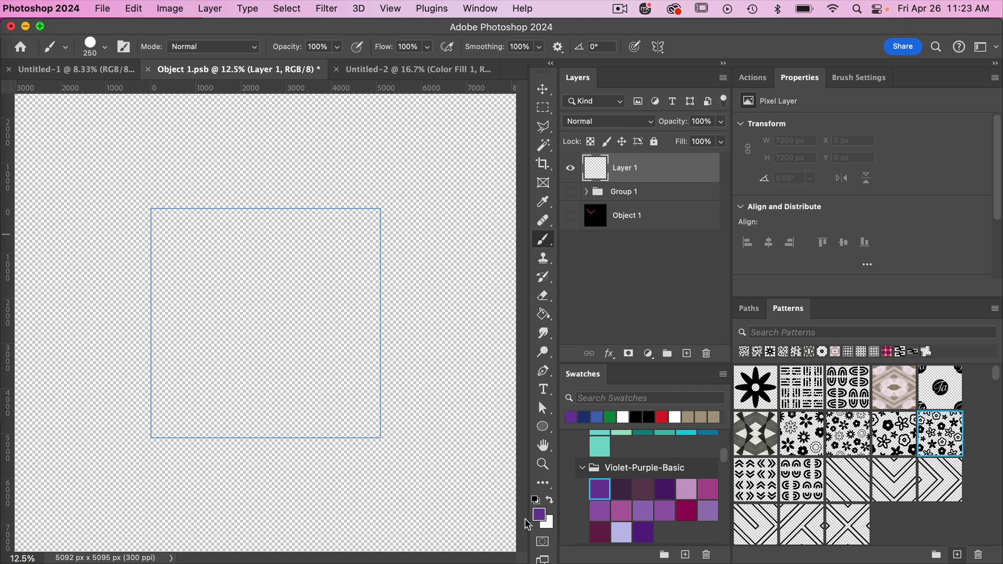
click(534, 500)
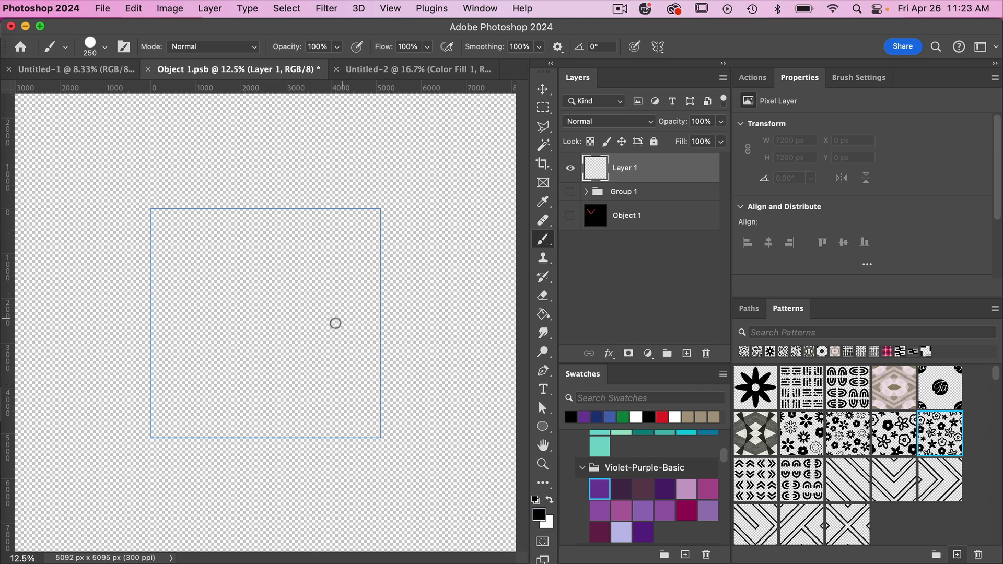
mouse_move(258, 346)
mouse_down()
mouse_move(275, 289)
mouse_move(359, 305)
mouse_move(392, 295)
mouse_move(416, 263)
mouse_move(426, 200)
mouse_move(375, 158)
mouse_move(330, 164)
mouse_move(304, 209)
mouse_move(330, 272)
mouse_move(408, 321)
mouse_move(405, 359)
mouse_move(300, 379)
mouse_move(253, 403)
mouse_move(249, 440)
mouse_move(222, 475)
mouse_move(130, 471)
mouse_move(95, 452)
mouse_move(91, 412)
mouse_move(227, 304)
mouse_move(235, 253)
mouse_move(212, 179)
mouse_move(185, 142)
mouse_move(208, 109)
mouse_move(266, 122)
mouse_move(298, 174)
mouse_move(299, 234)
mouse_move(327, 358)
mouse_move(318, 371)
mouse_move(298, 353)
mouse_move(256, 280)
mouse_move(209, 283)
mouse_move(175, 304)
mouse_move(180, 324)
mouse_move(232, 412)
mouse_move(261, 395)
mouse_move(257, 340)
mouse_up()
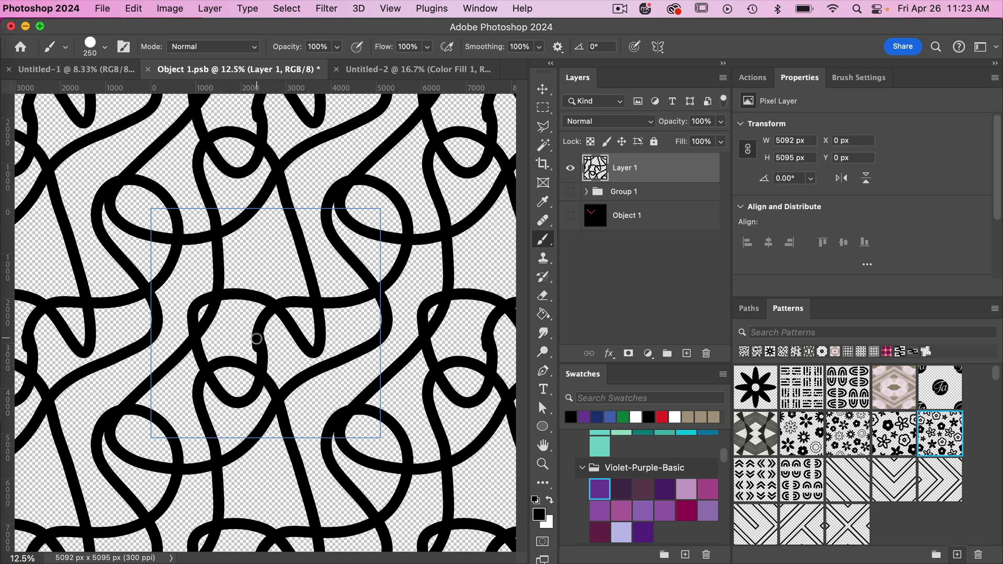
drag(256, 338, 254, 385)
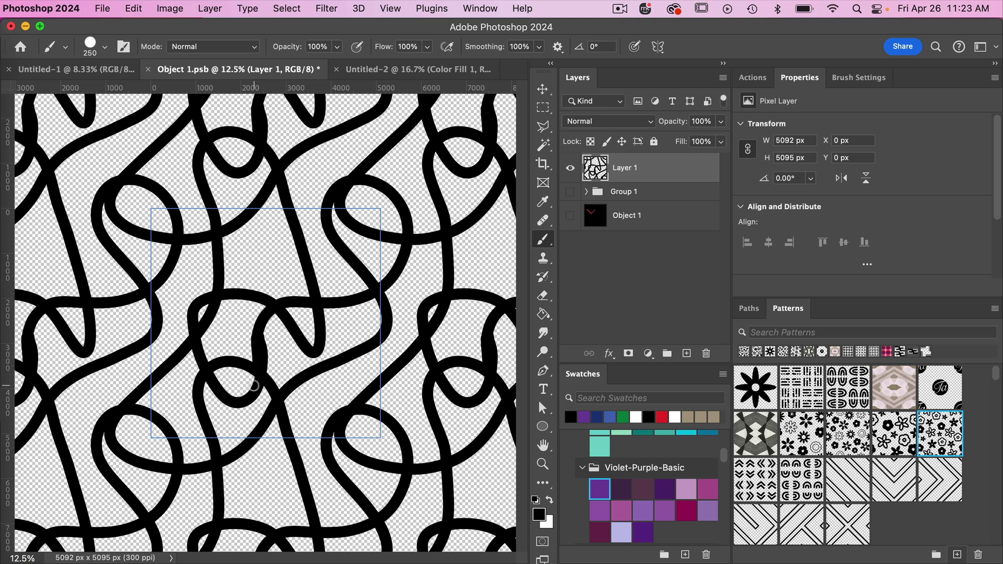
Save the looping line tile as a pattern named Object 1.psb and save the smart object
click(956, 555)
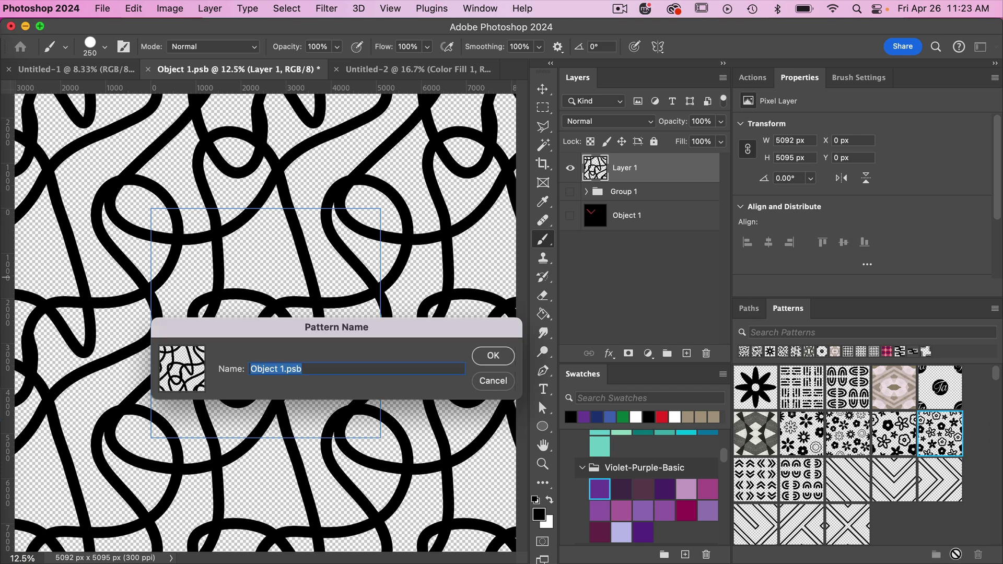
click(491, 355)
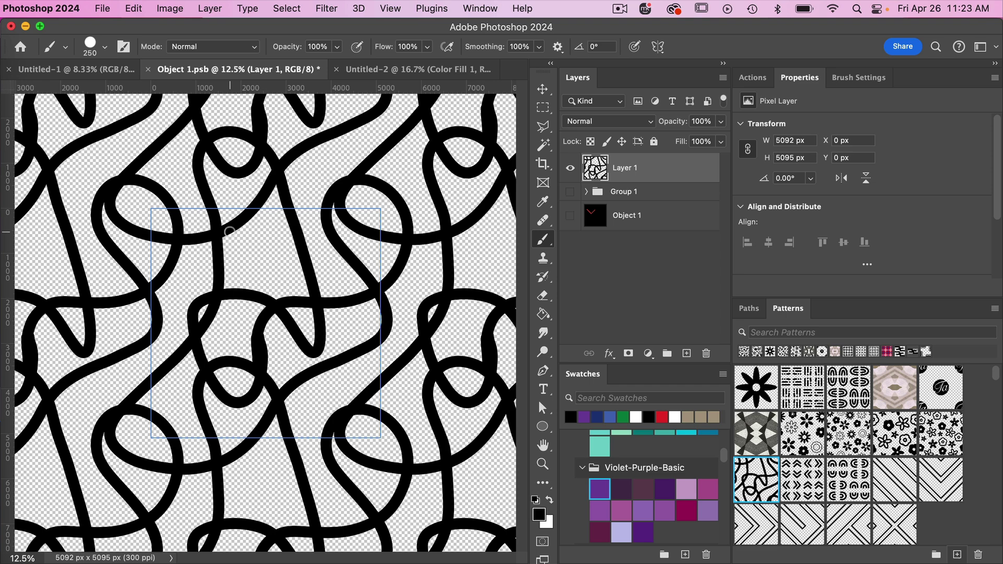
key(ctrl+s)
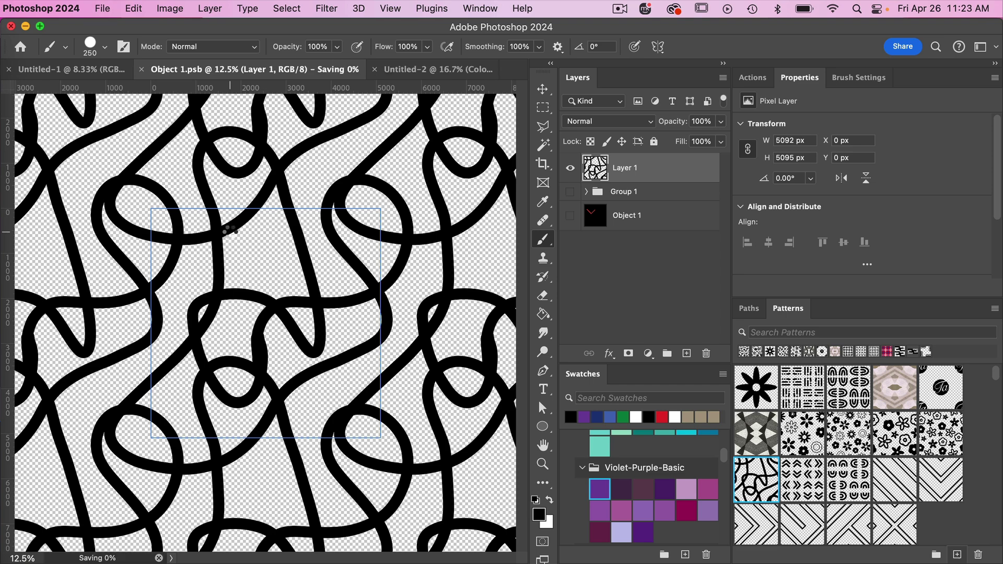
Save the Untitled-1 canvas with the half-drop looping lines as a pattern named Pattern 789
click(98, 70)
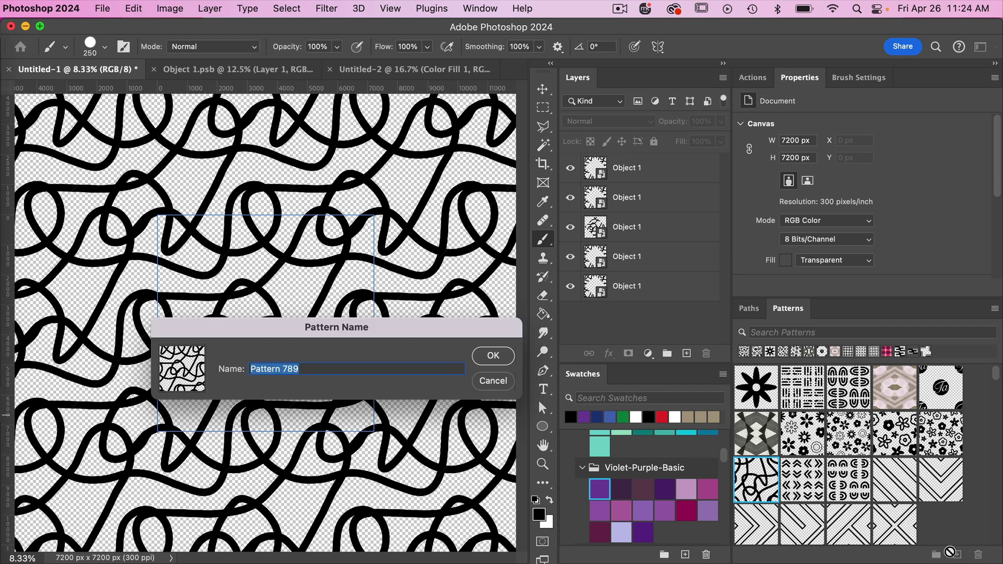
click(481, 359)
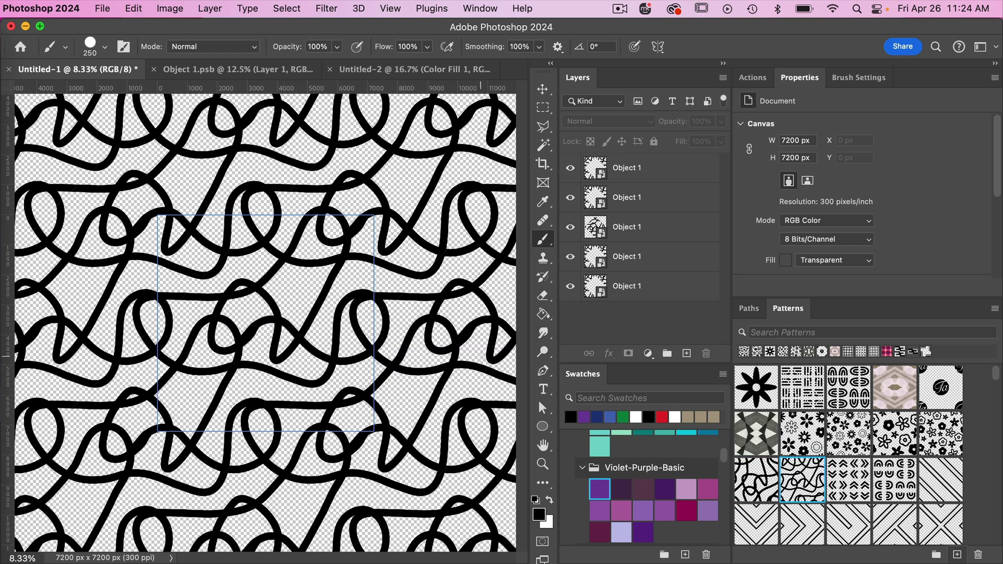
In Untitled-2, compare the two looping line patterns in the pattern fill layer and leave the Untitled-1 canvas version applied
click(400, 71)
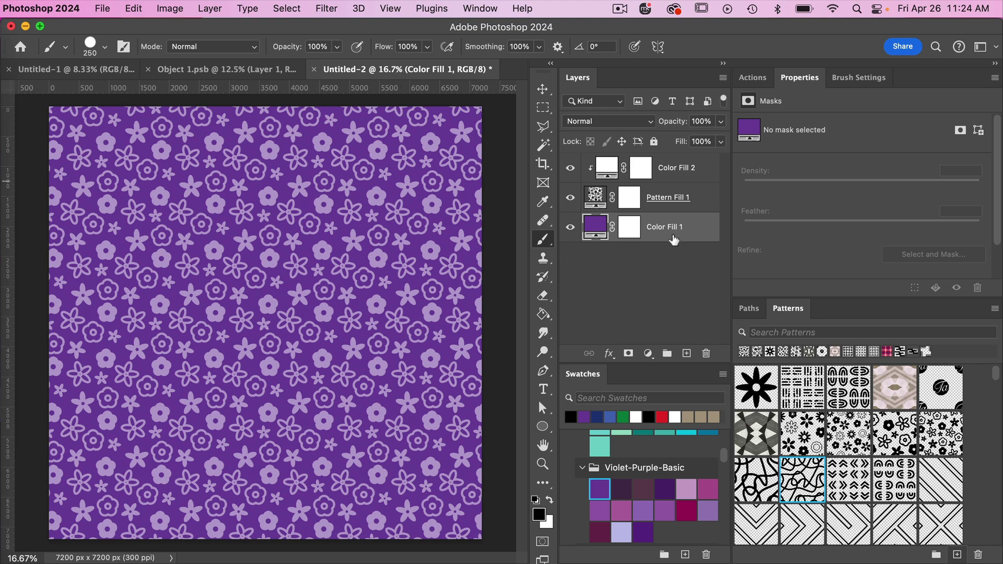
click(672, 201)
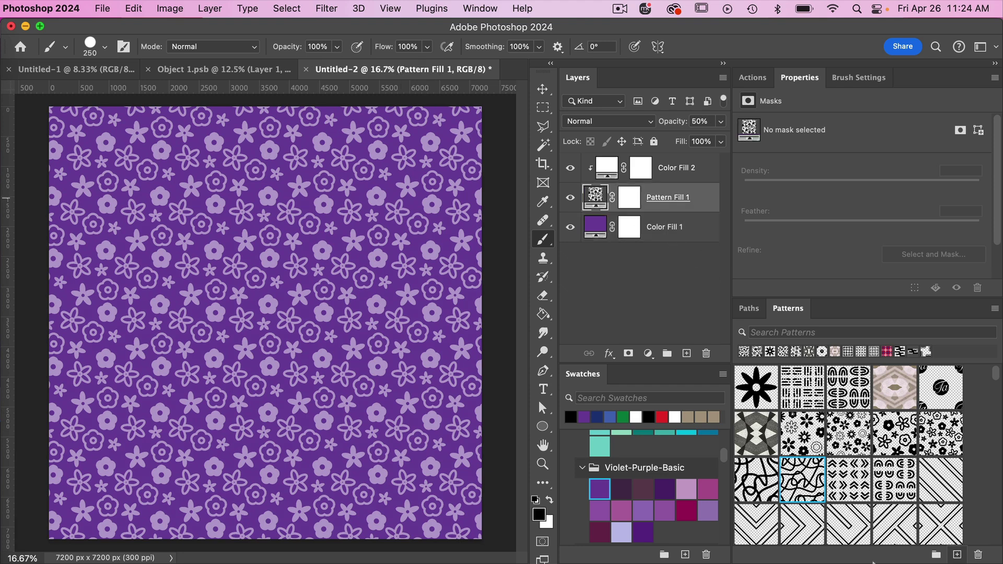
click(761, 476)
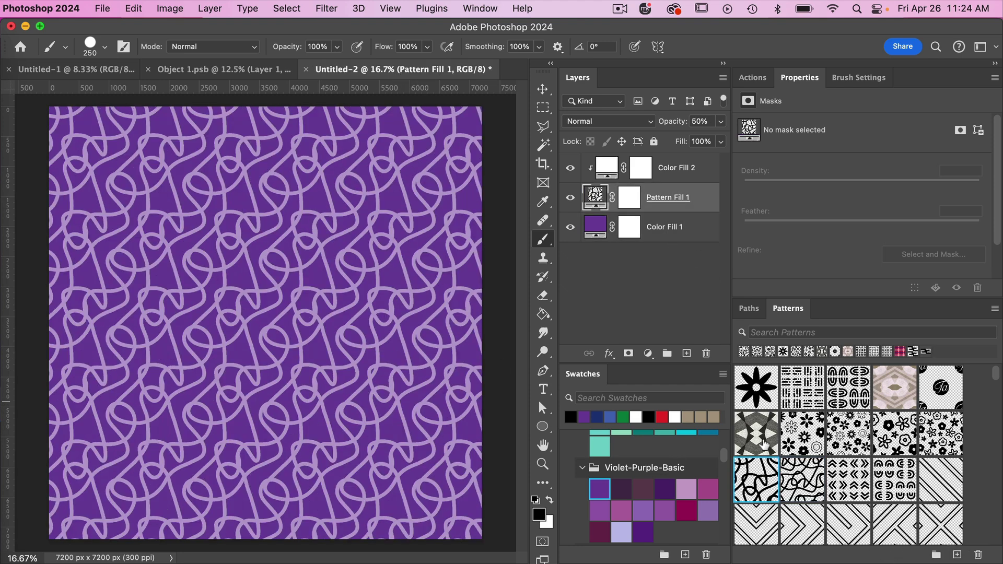
click(802, 480)
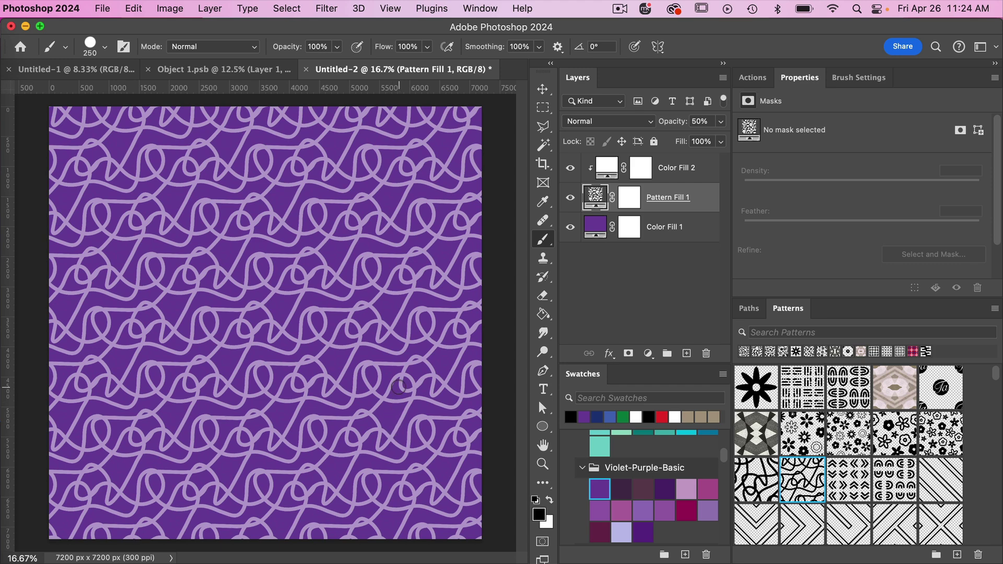
click(747, 466)
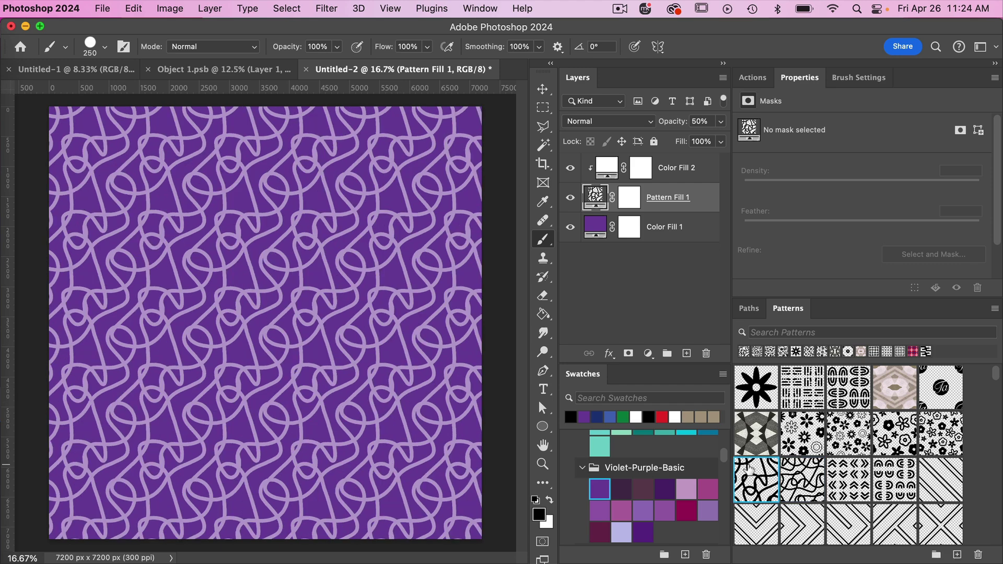
click(799, 478)
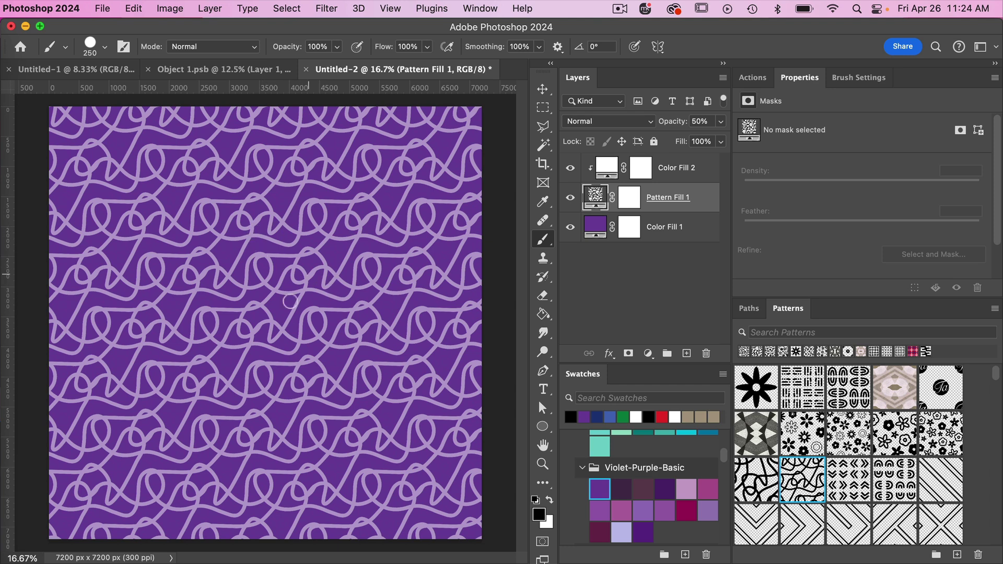
Try the dark blue swatch from Cyan-Blue-Green-Basic on the background color fill
click(671, 229)
scroll(679, 470, up, 2)
click(707, 476)
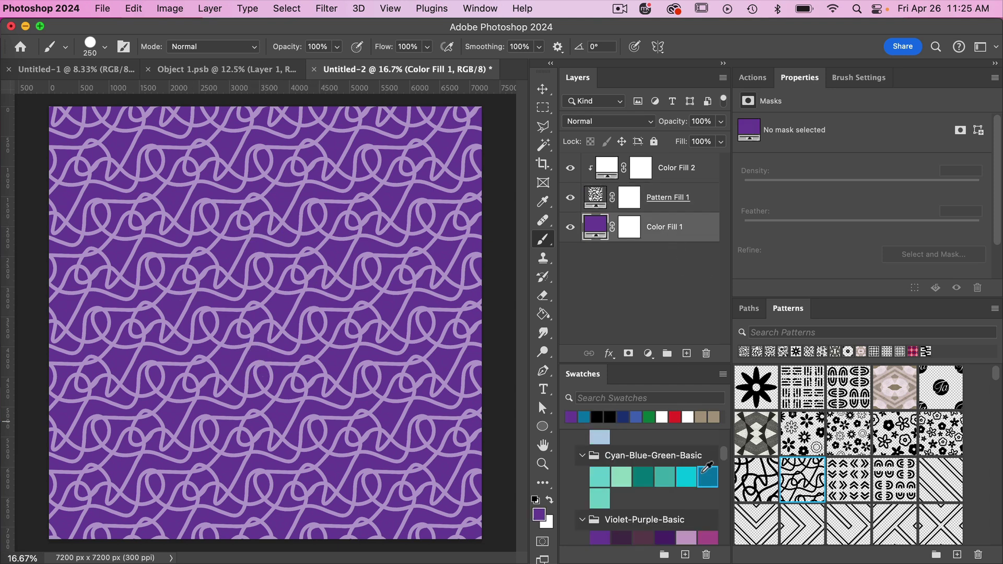
Try the two older mixed flower patterns in the pattern fill layer, ending with the diagonally arranged one
click(669, 197)
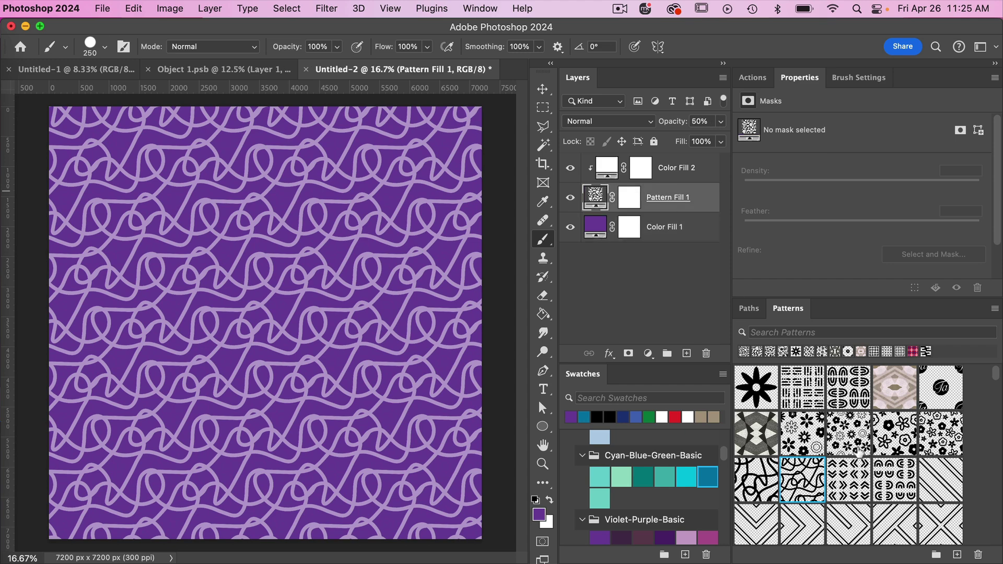
click(802, 432)
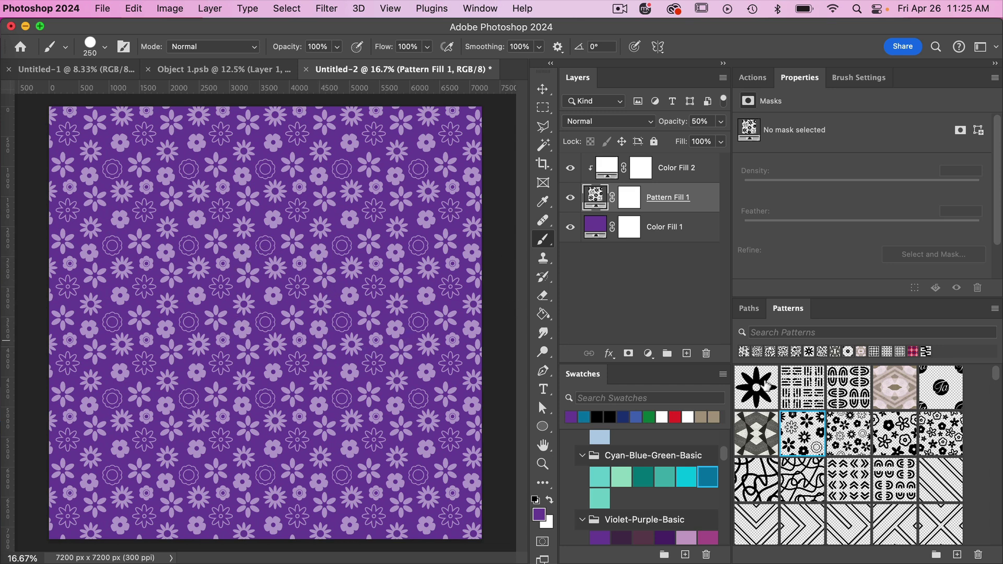
click(850, 437)
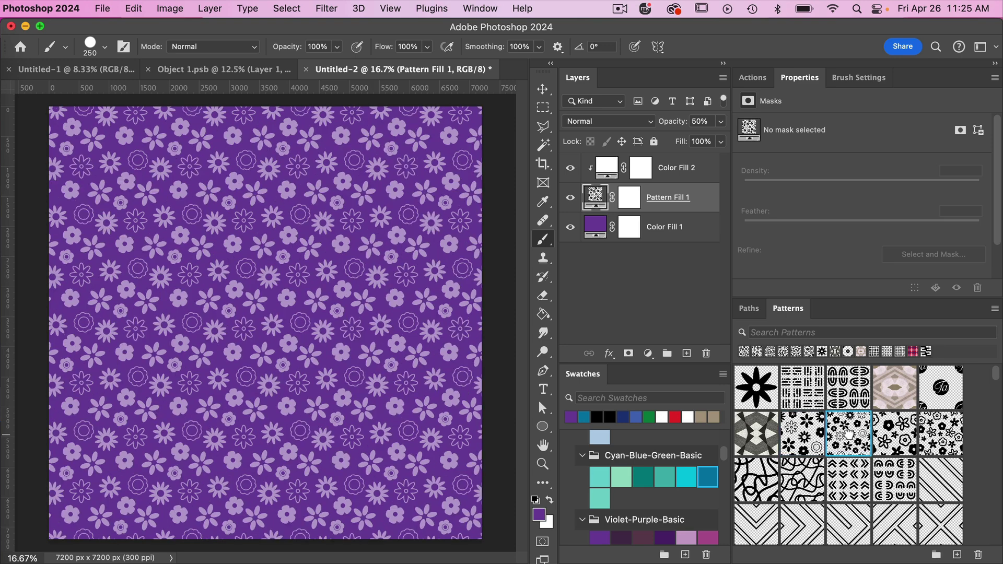